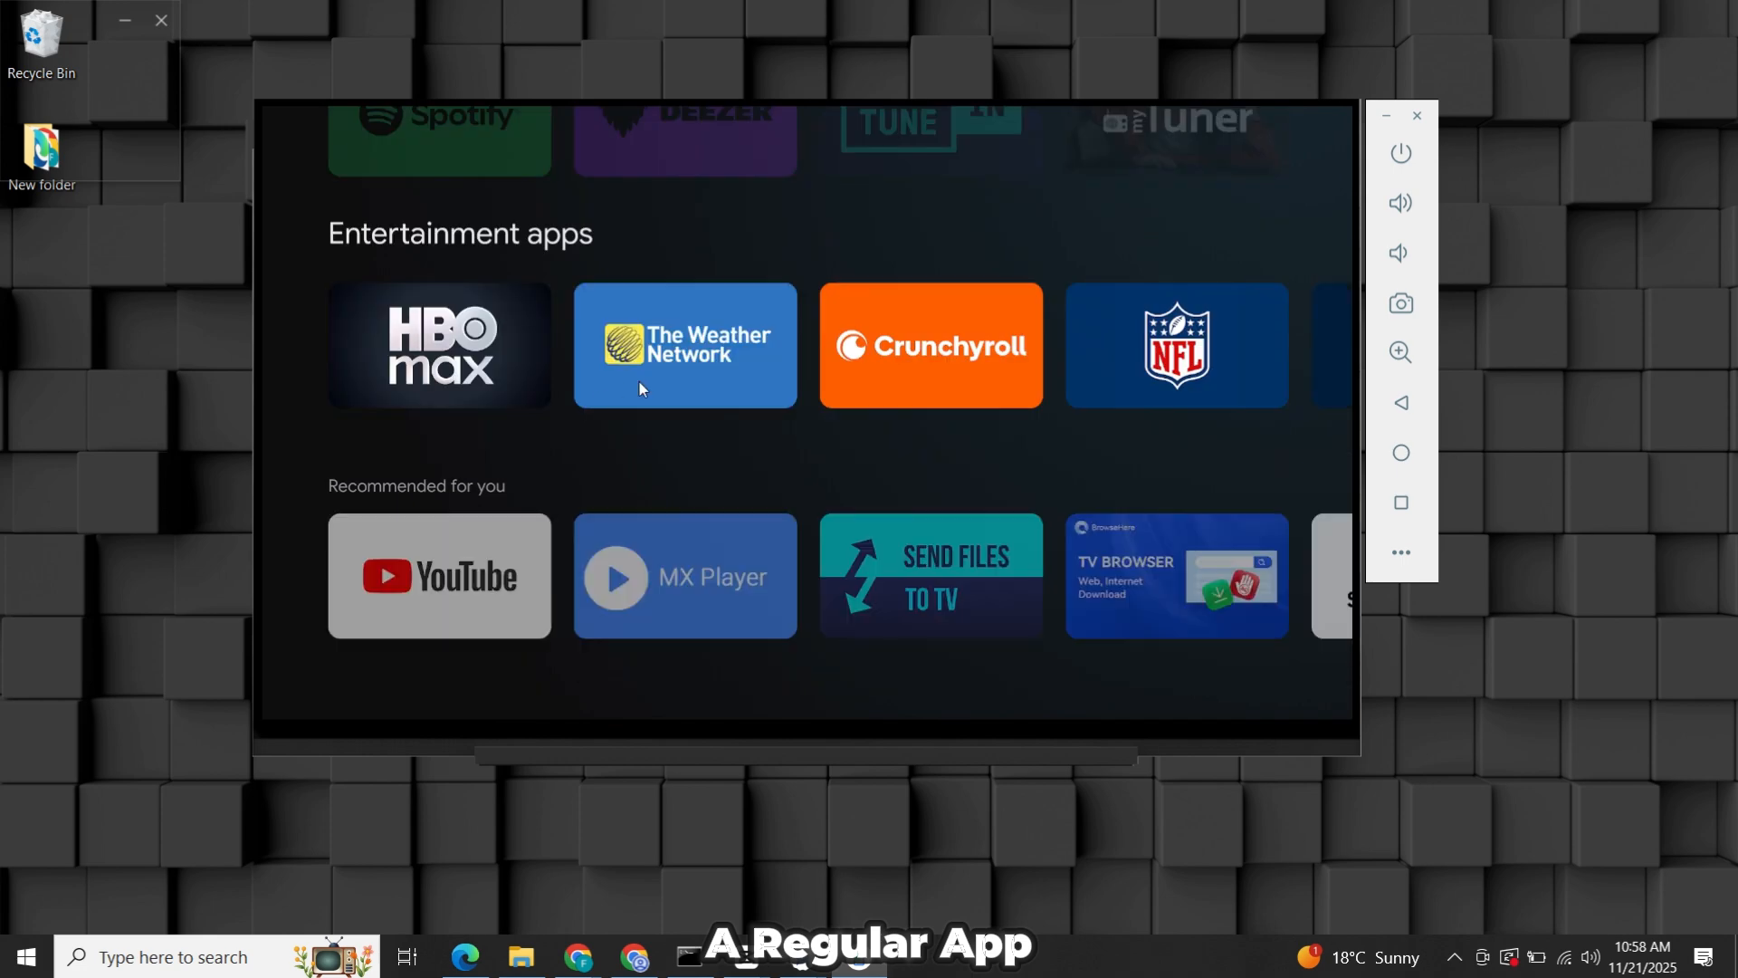
Look through the Google TV Apps page and the popular apps in its Music & Audio category
scroll(873, 561, down, 3)
scroll(875, 563, up, 4)
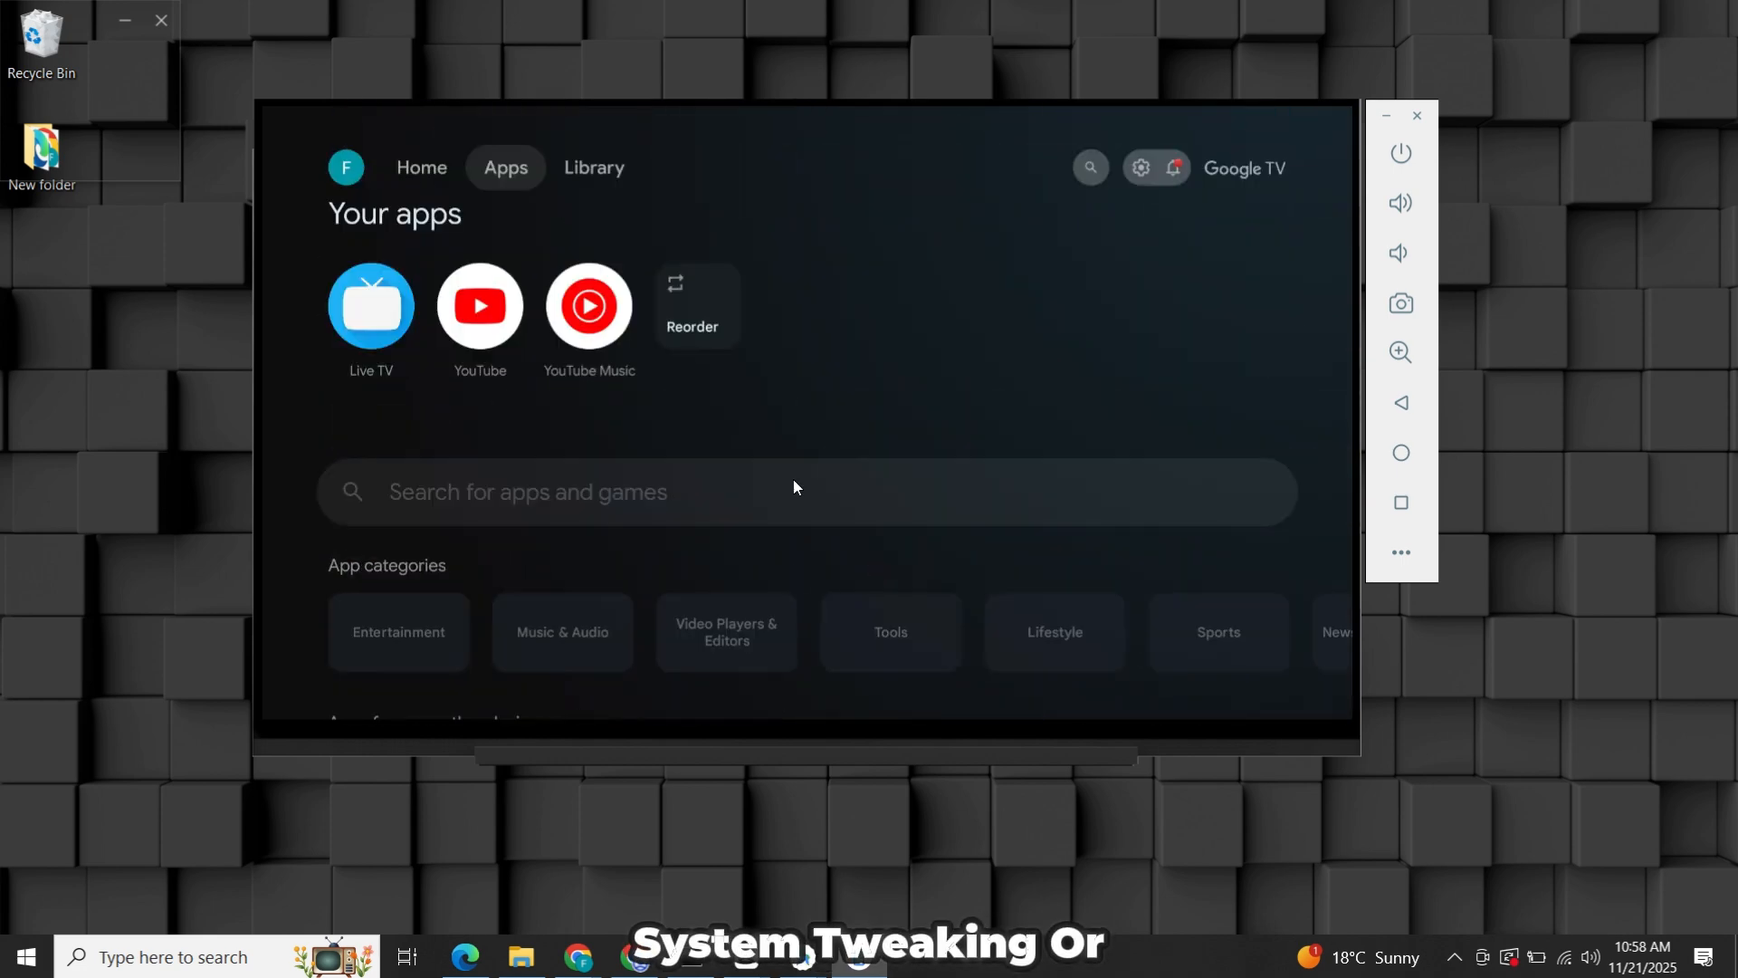
scroll(473, 460, down, 3)
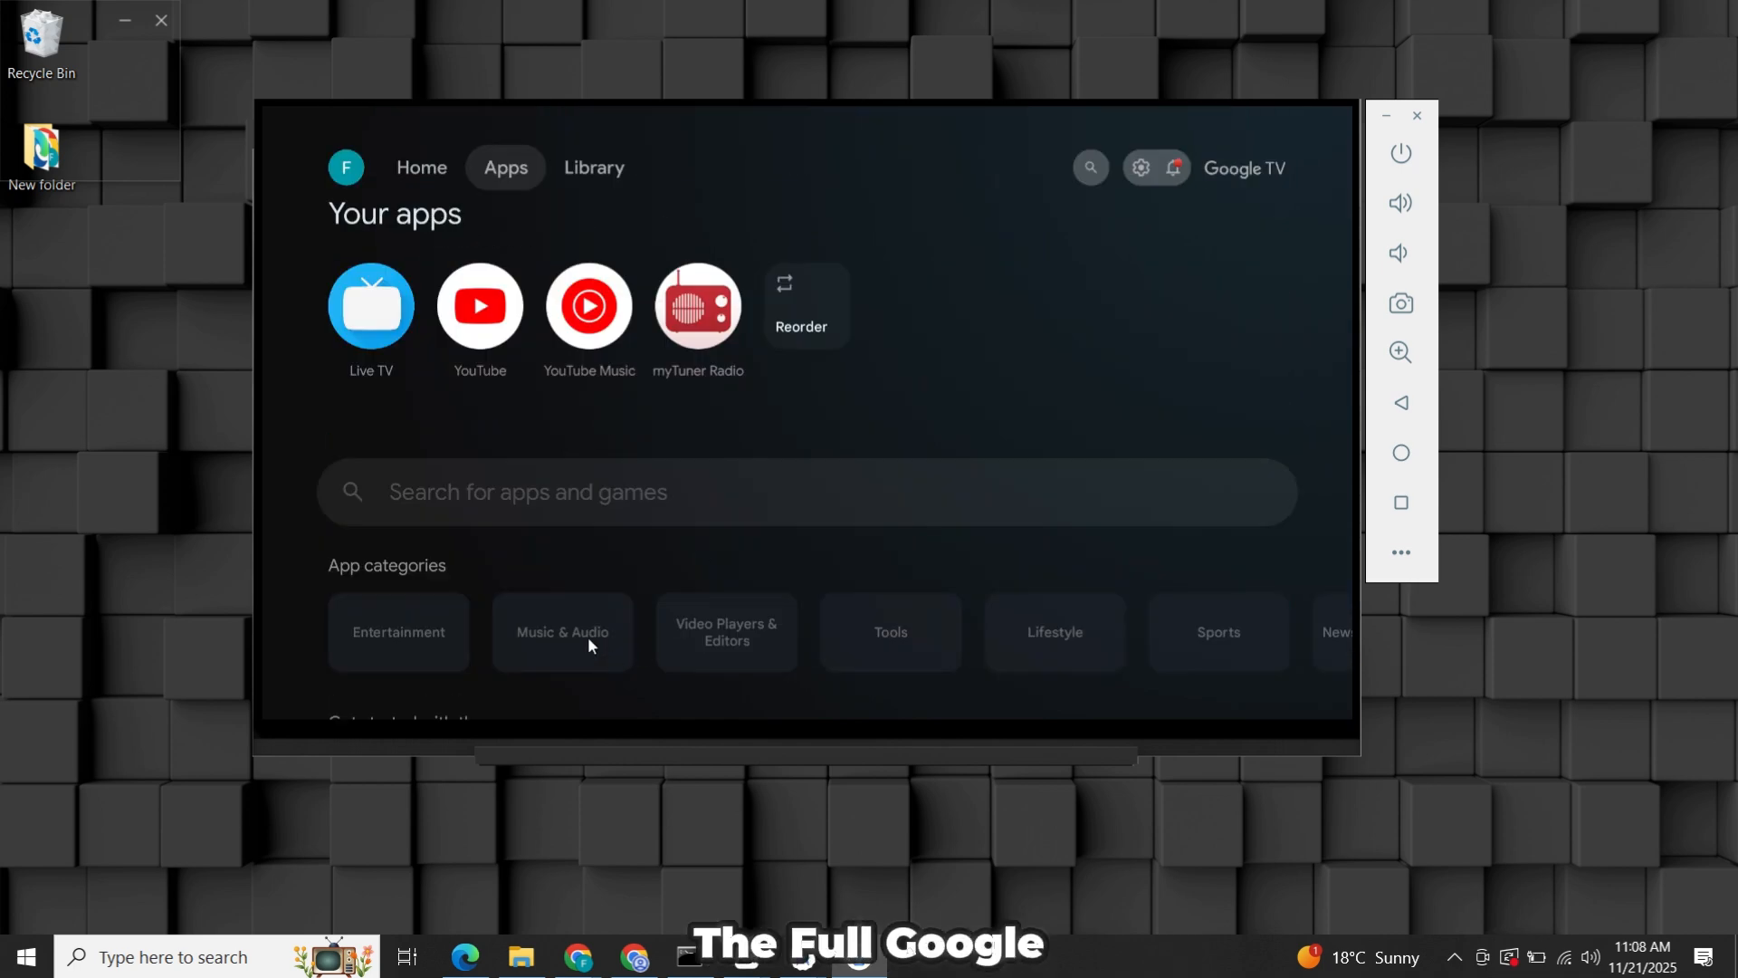
click(588, 637)
drag(1207, 429, 597, 472)
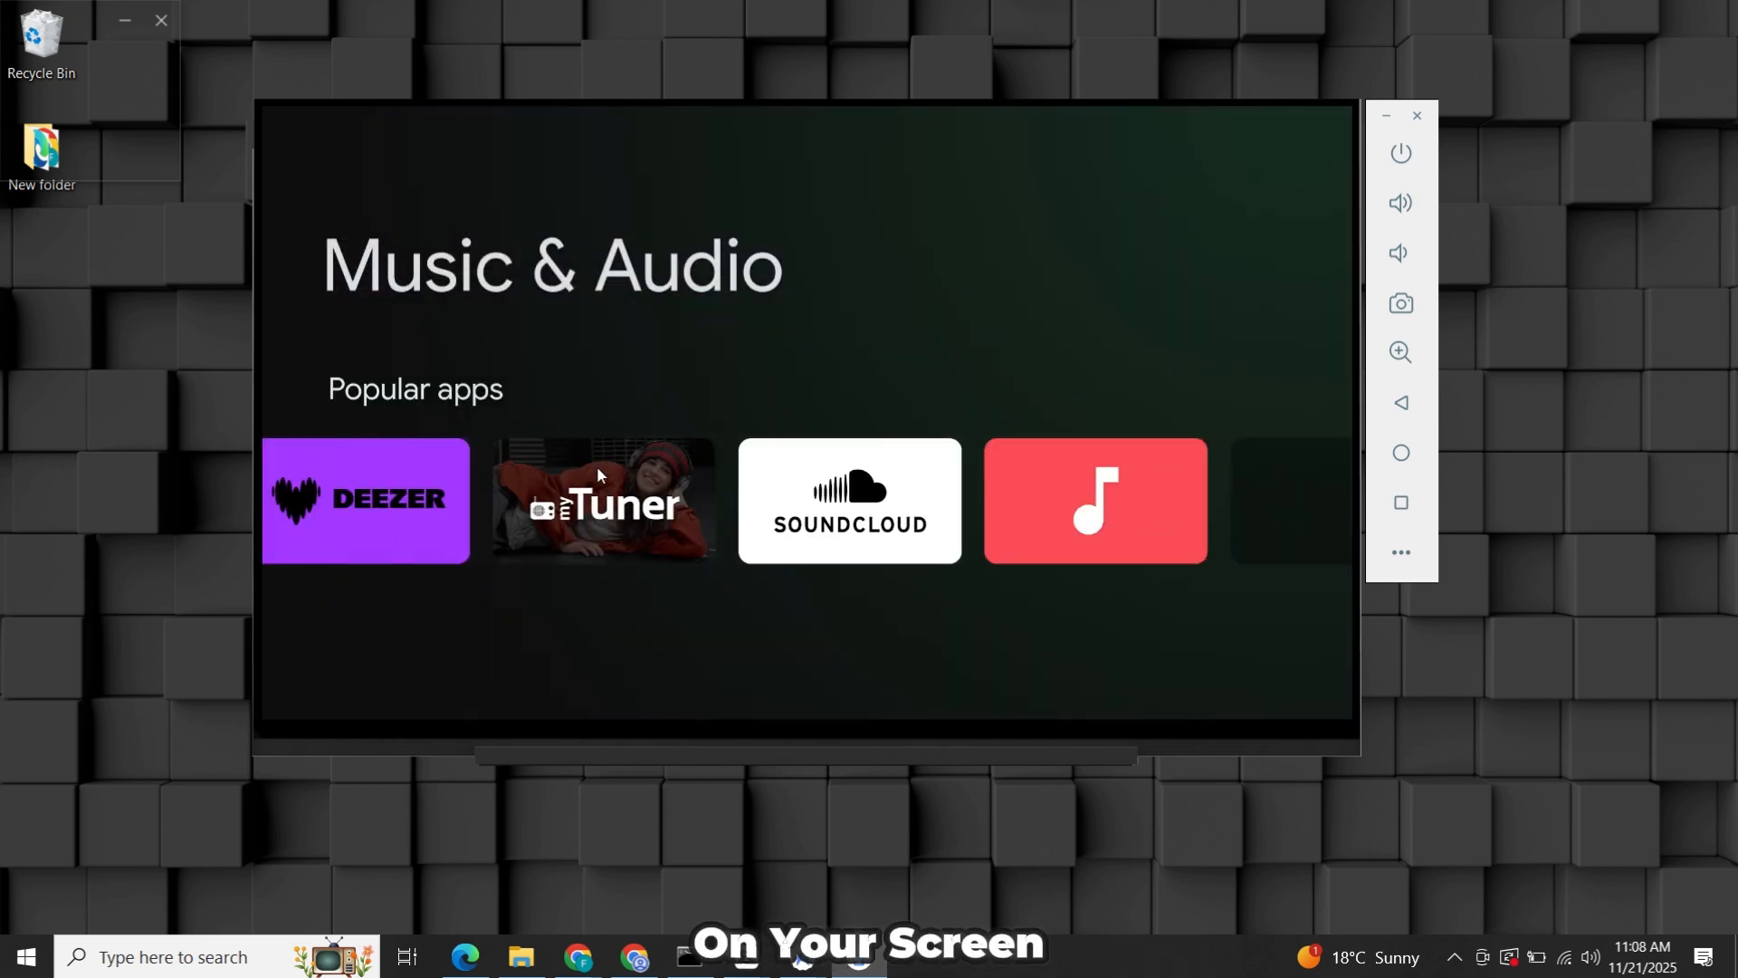
click(1401, 403)
Browse the popular apps in the Entertainment category and return to the Apps page
click(419, 633)
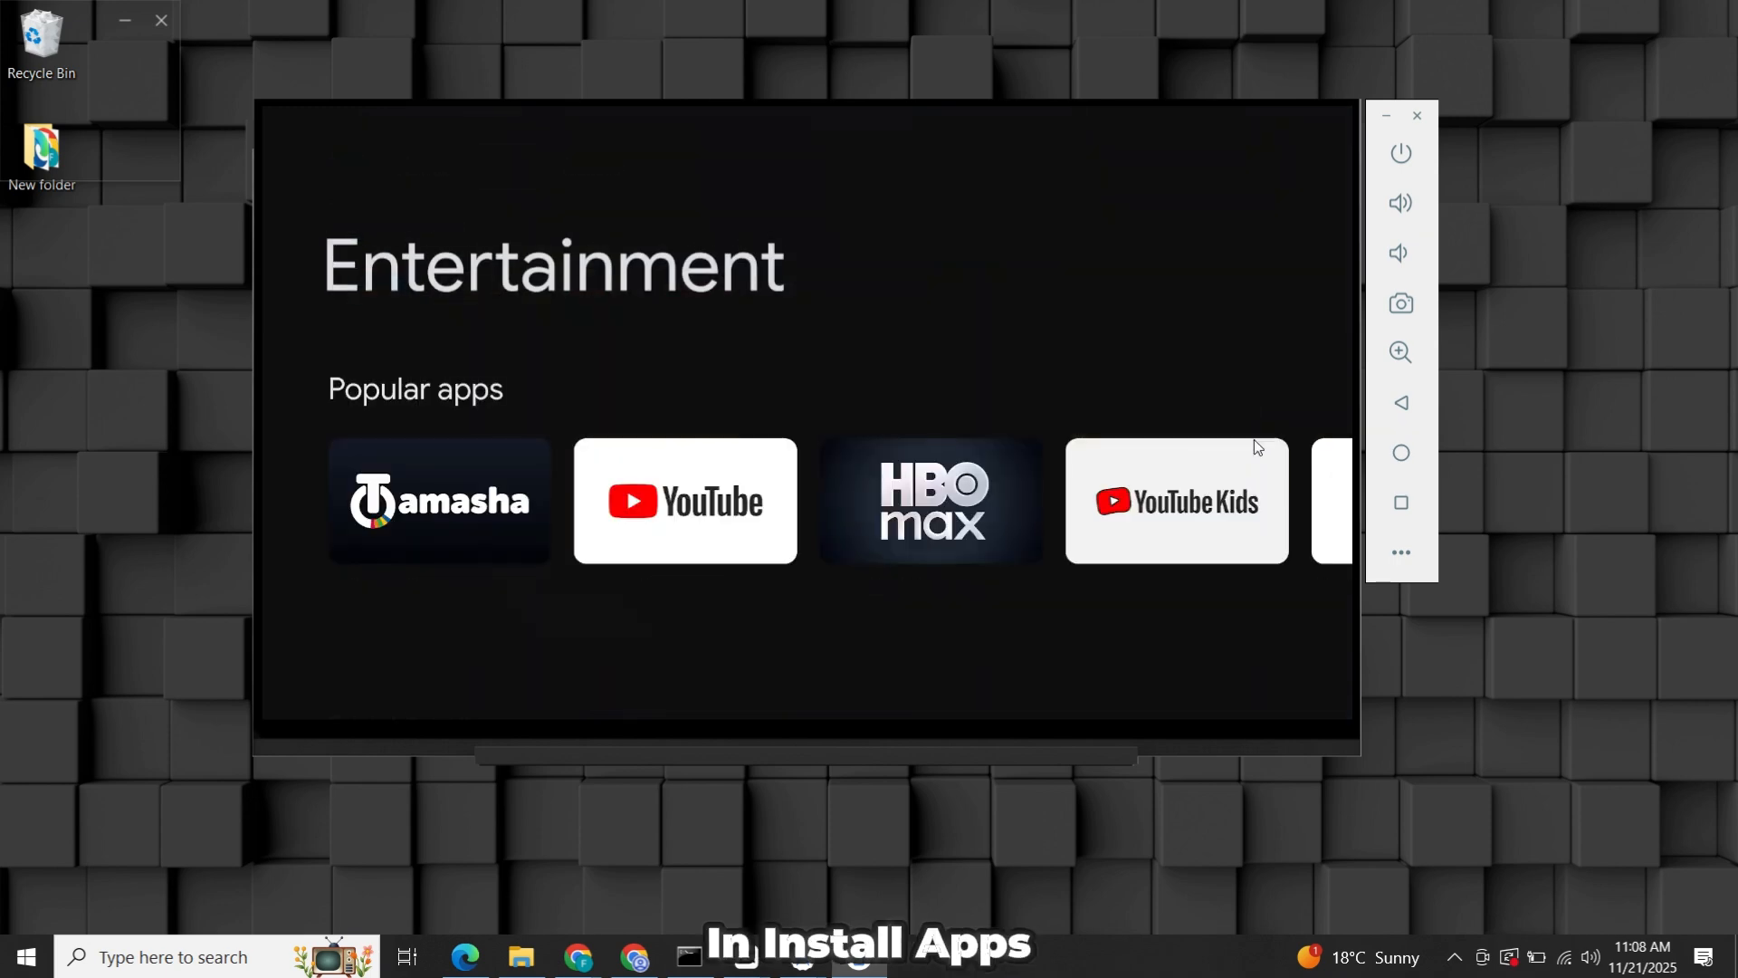
drag(1255, 443, 748, 592)
drag(1191, 589, 751, 588)
drag(1327, 589, 729, 621)
click(1412, 415)
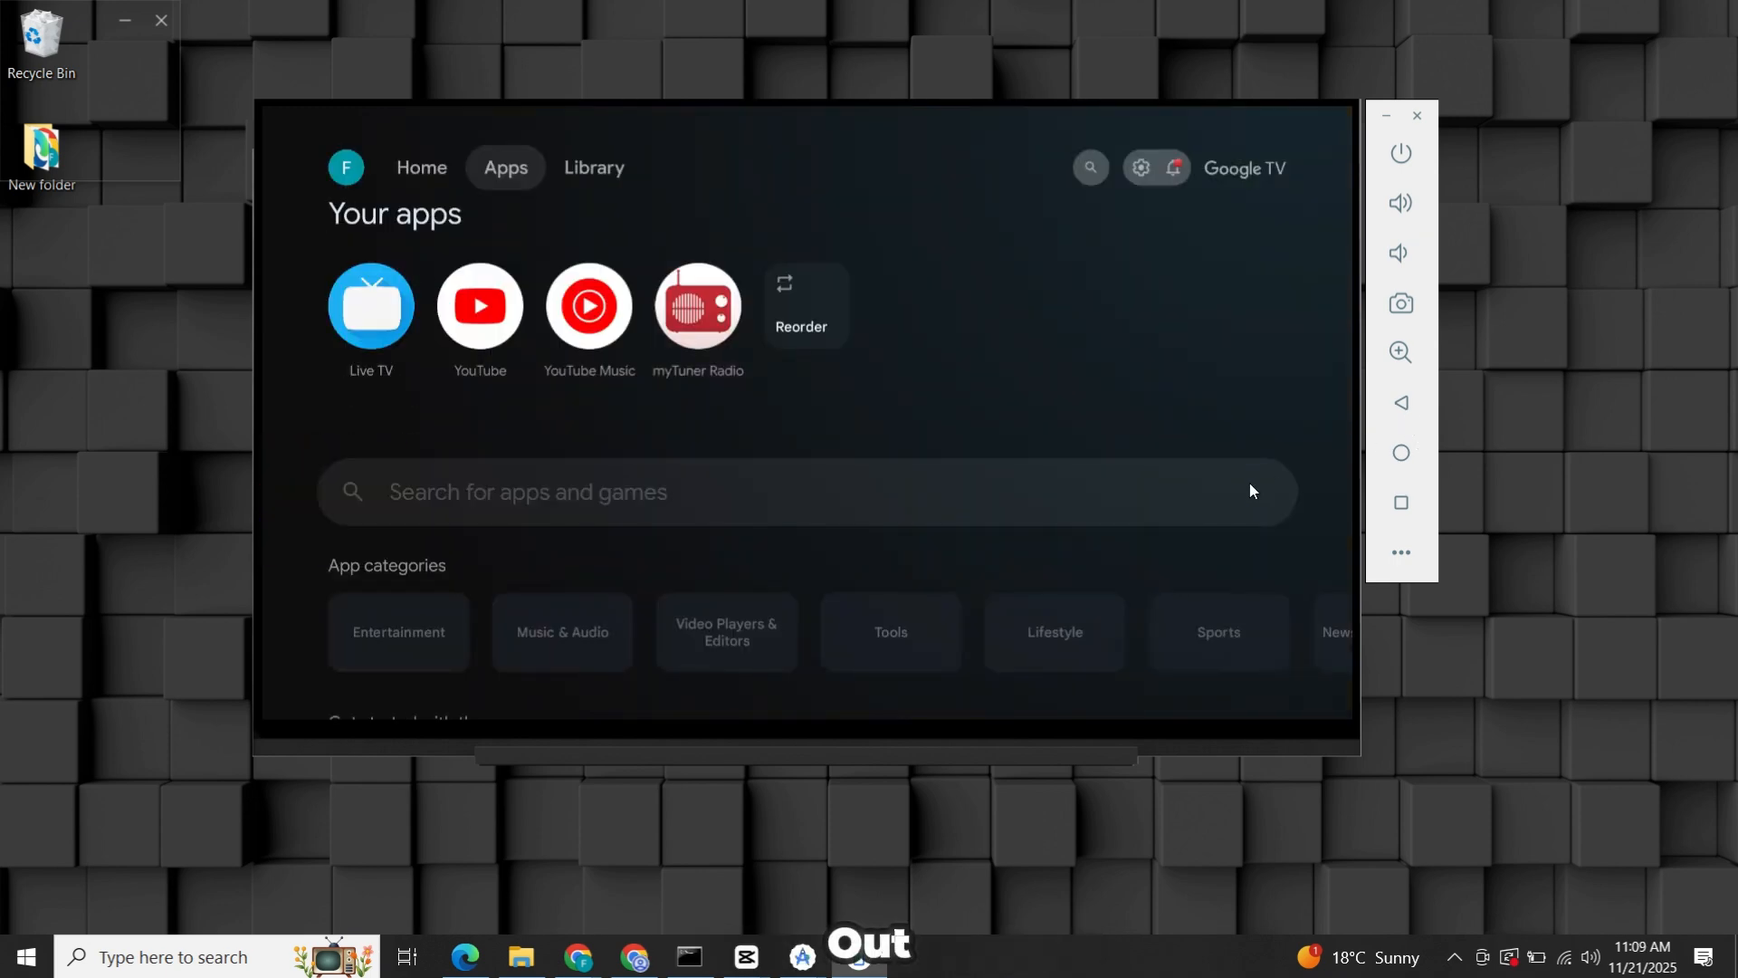
Browse the popular apps in the Sports category and go back to the Apps page
scroll(1249, 482, down, 3)
click(1260, 258)
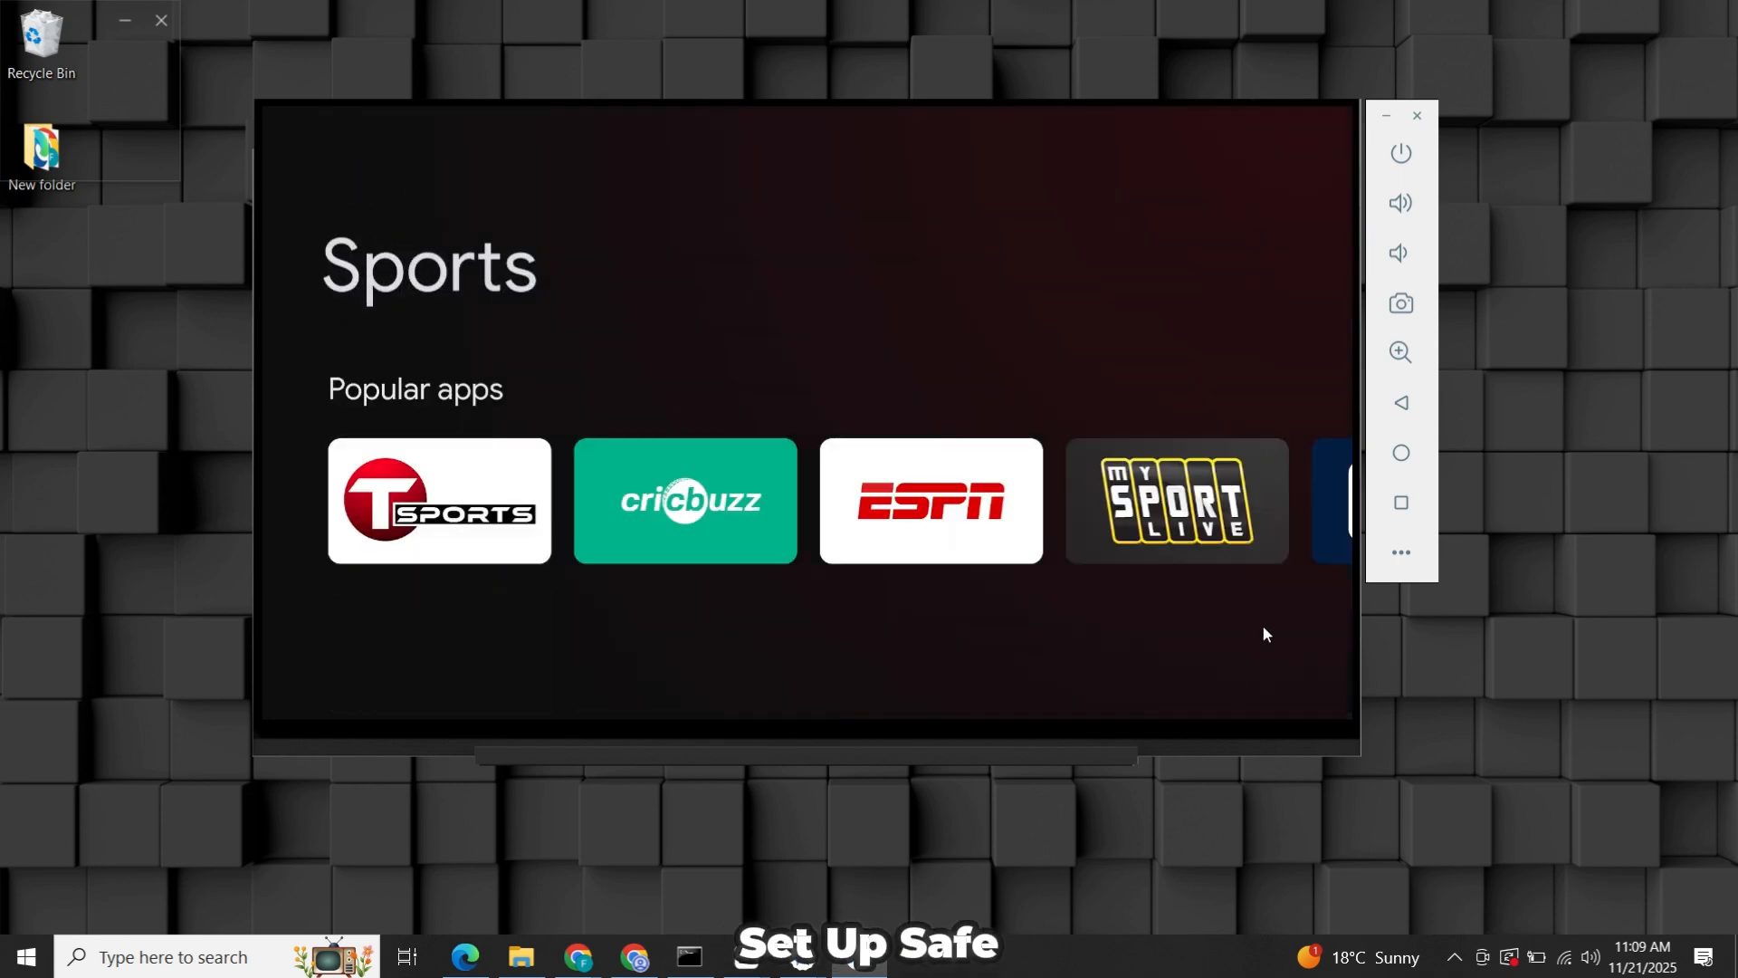
drag(1265, 633, 861, 652)
click(1401, 403)
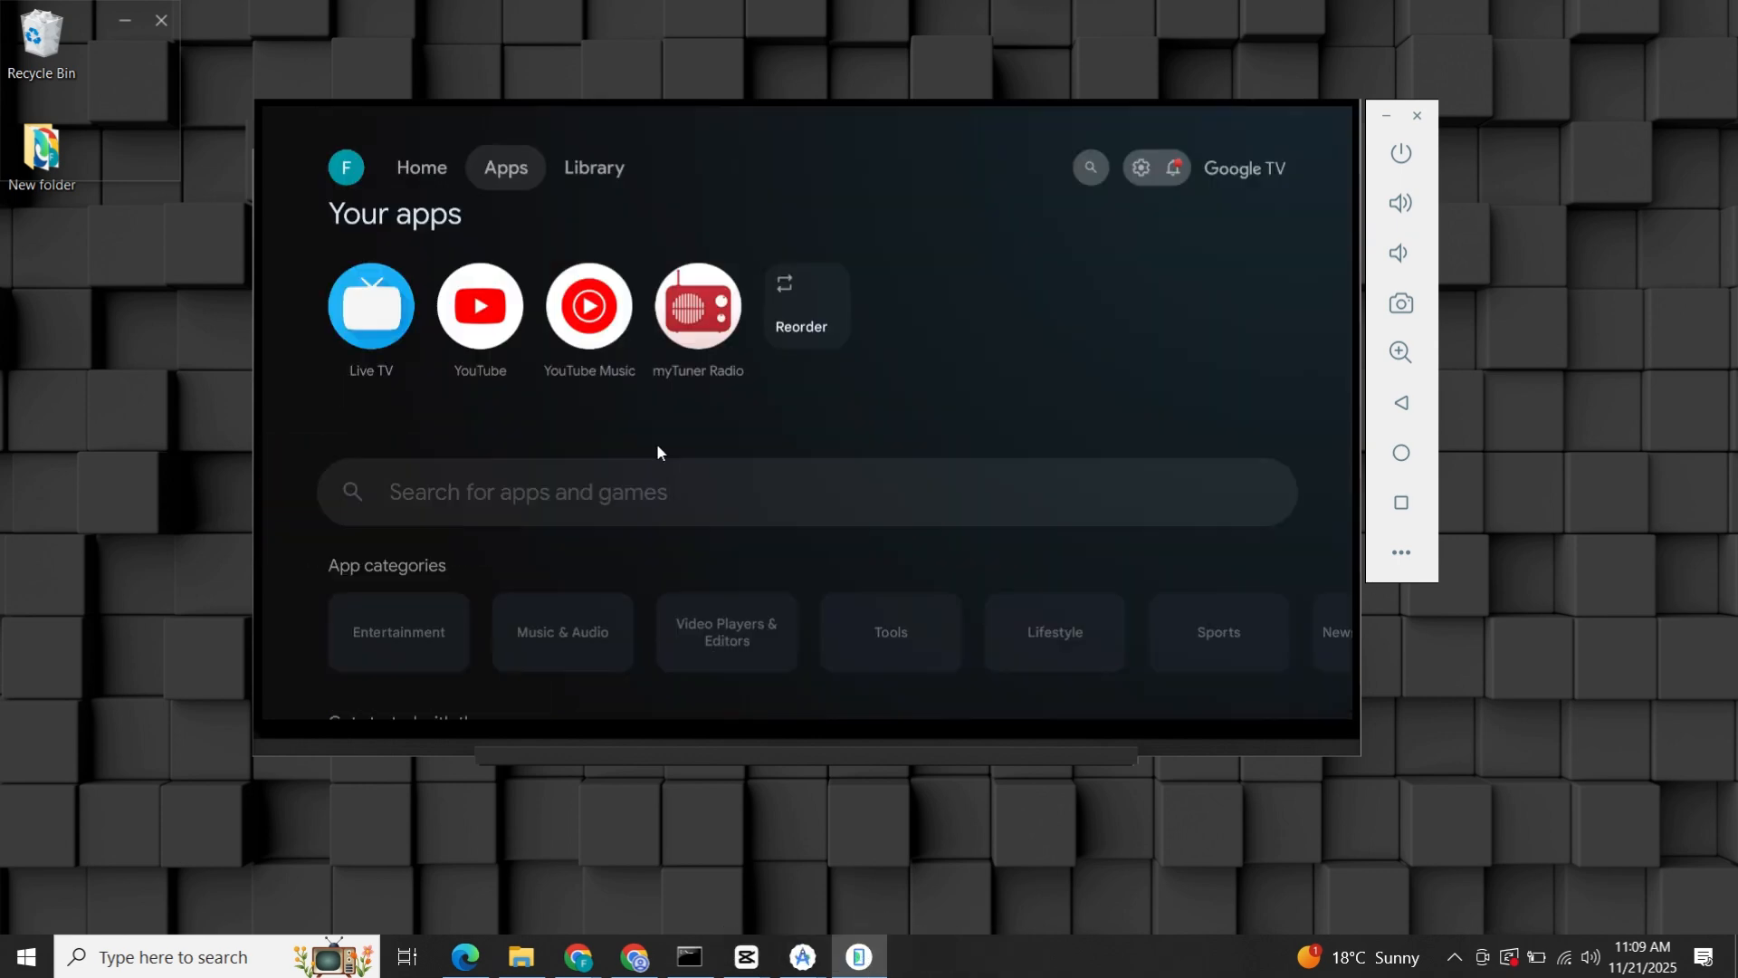
Open YouTube from the Google TV home page and search it for "boxing"
click(411, 165)
click(505, 593)
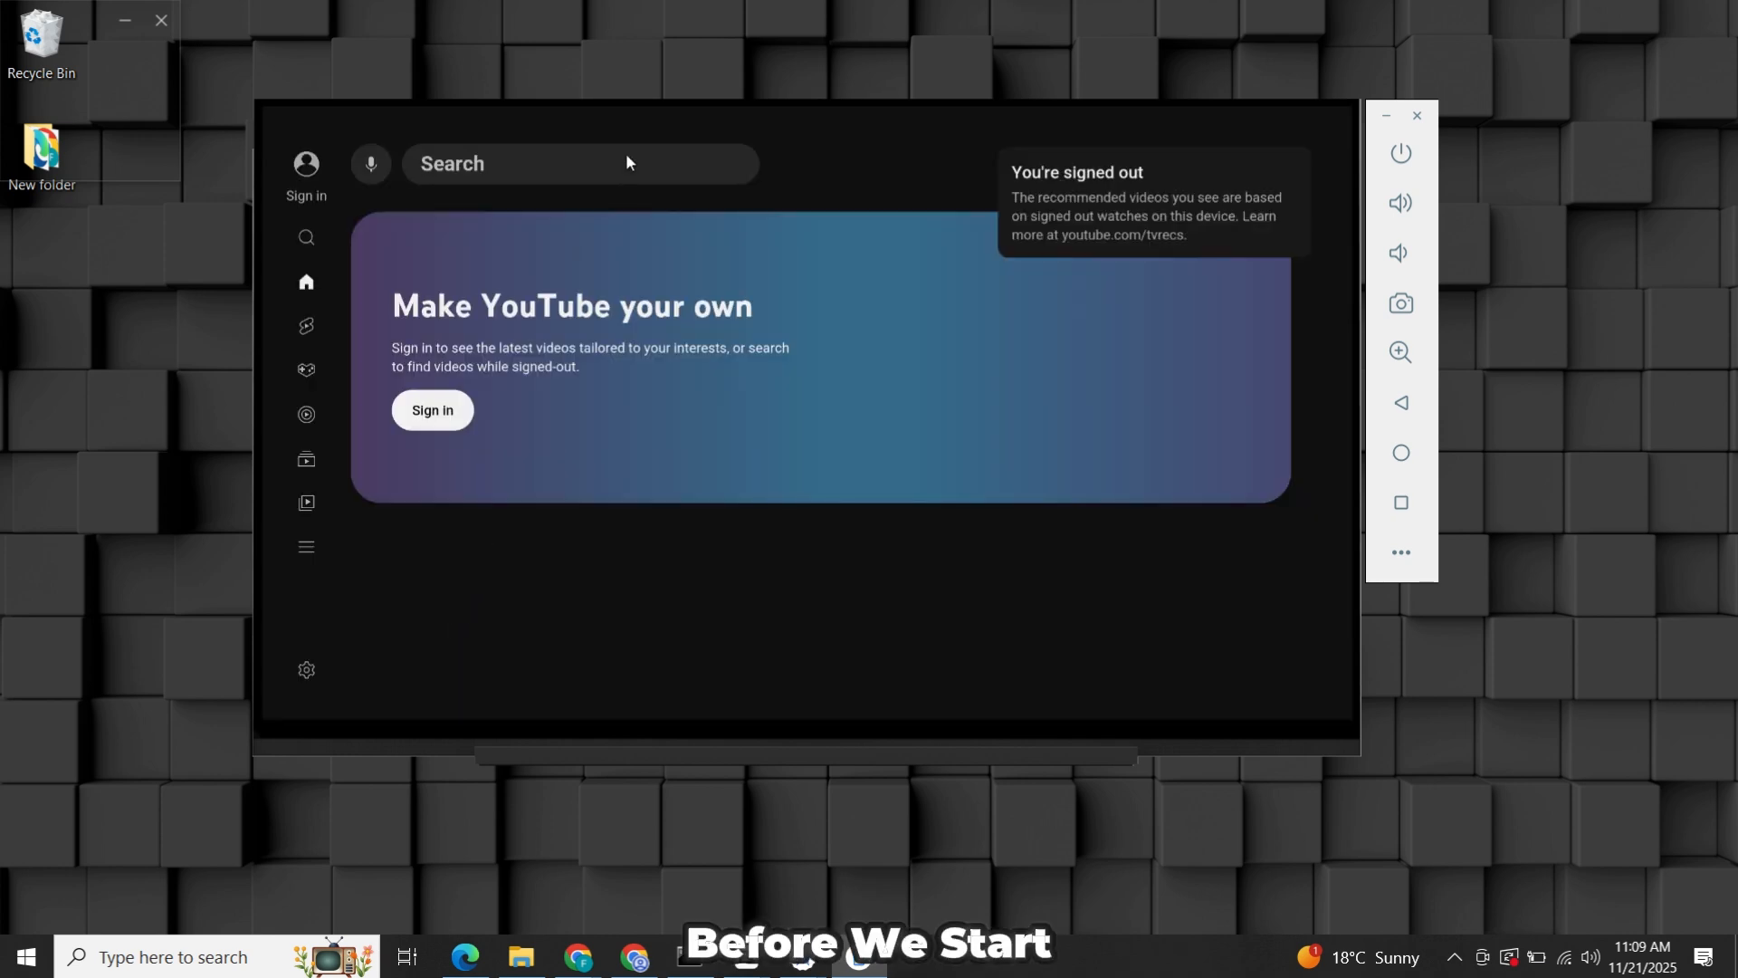
click(624, 161)
text(boxing)
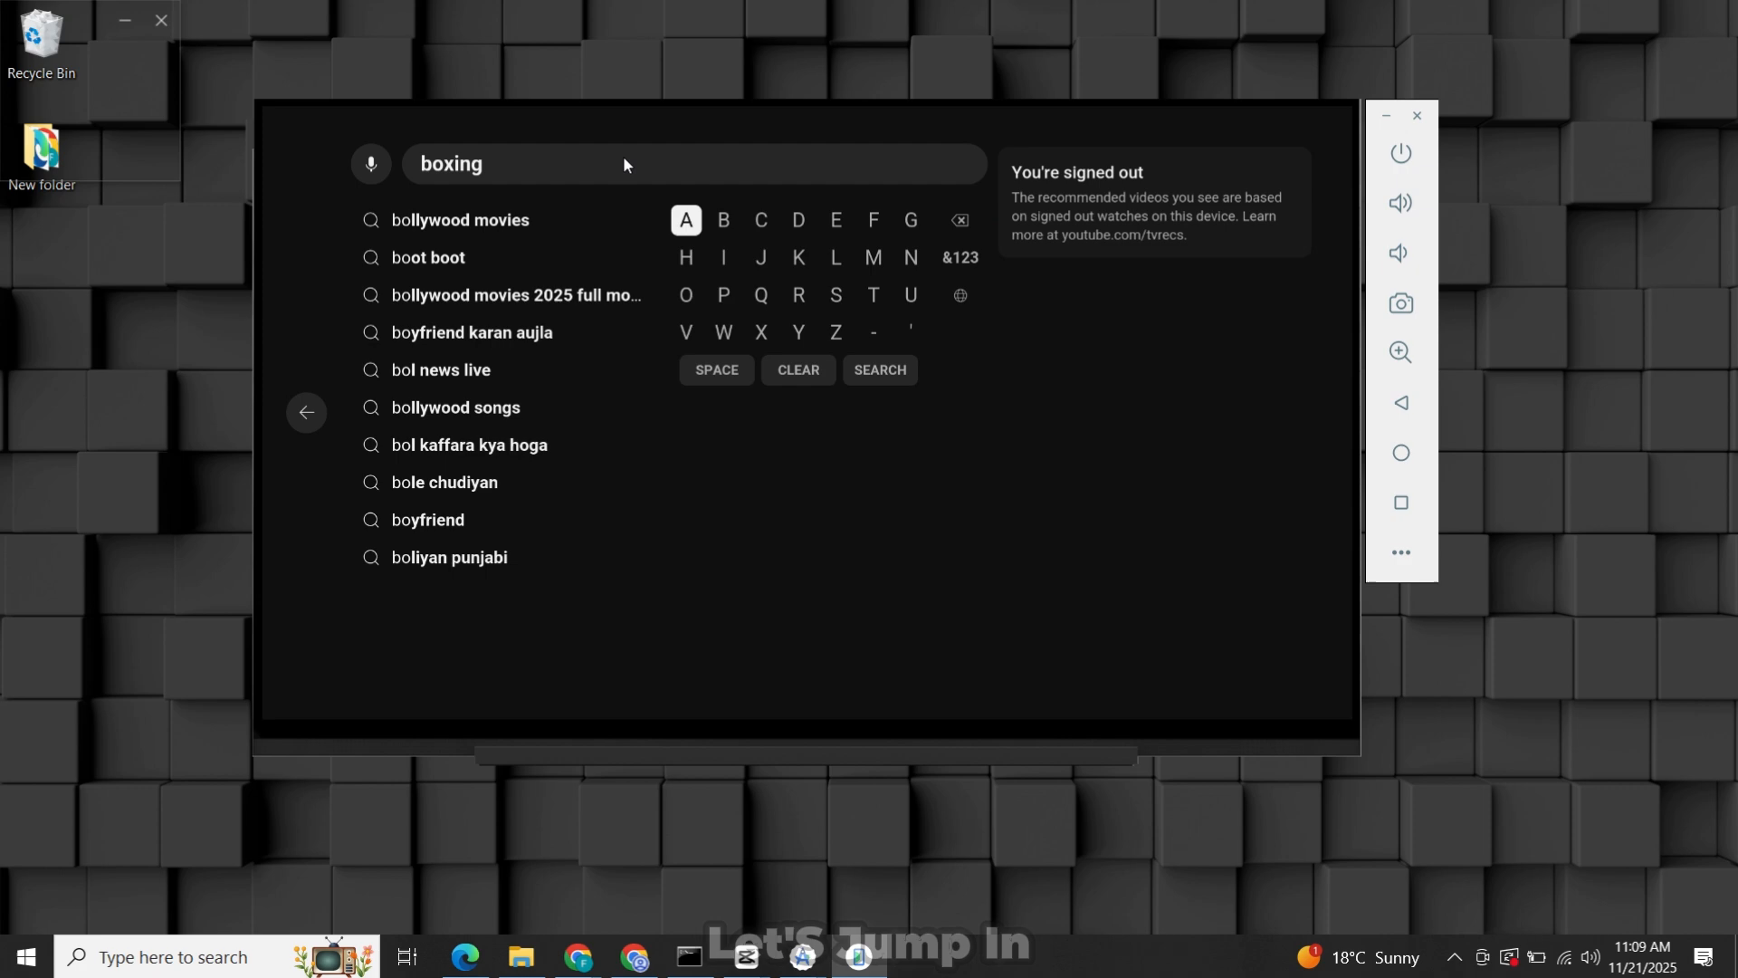
key(Return)
click(454, 221)
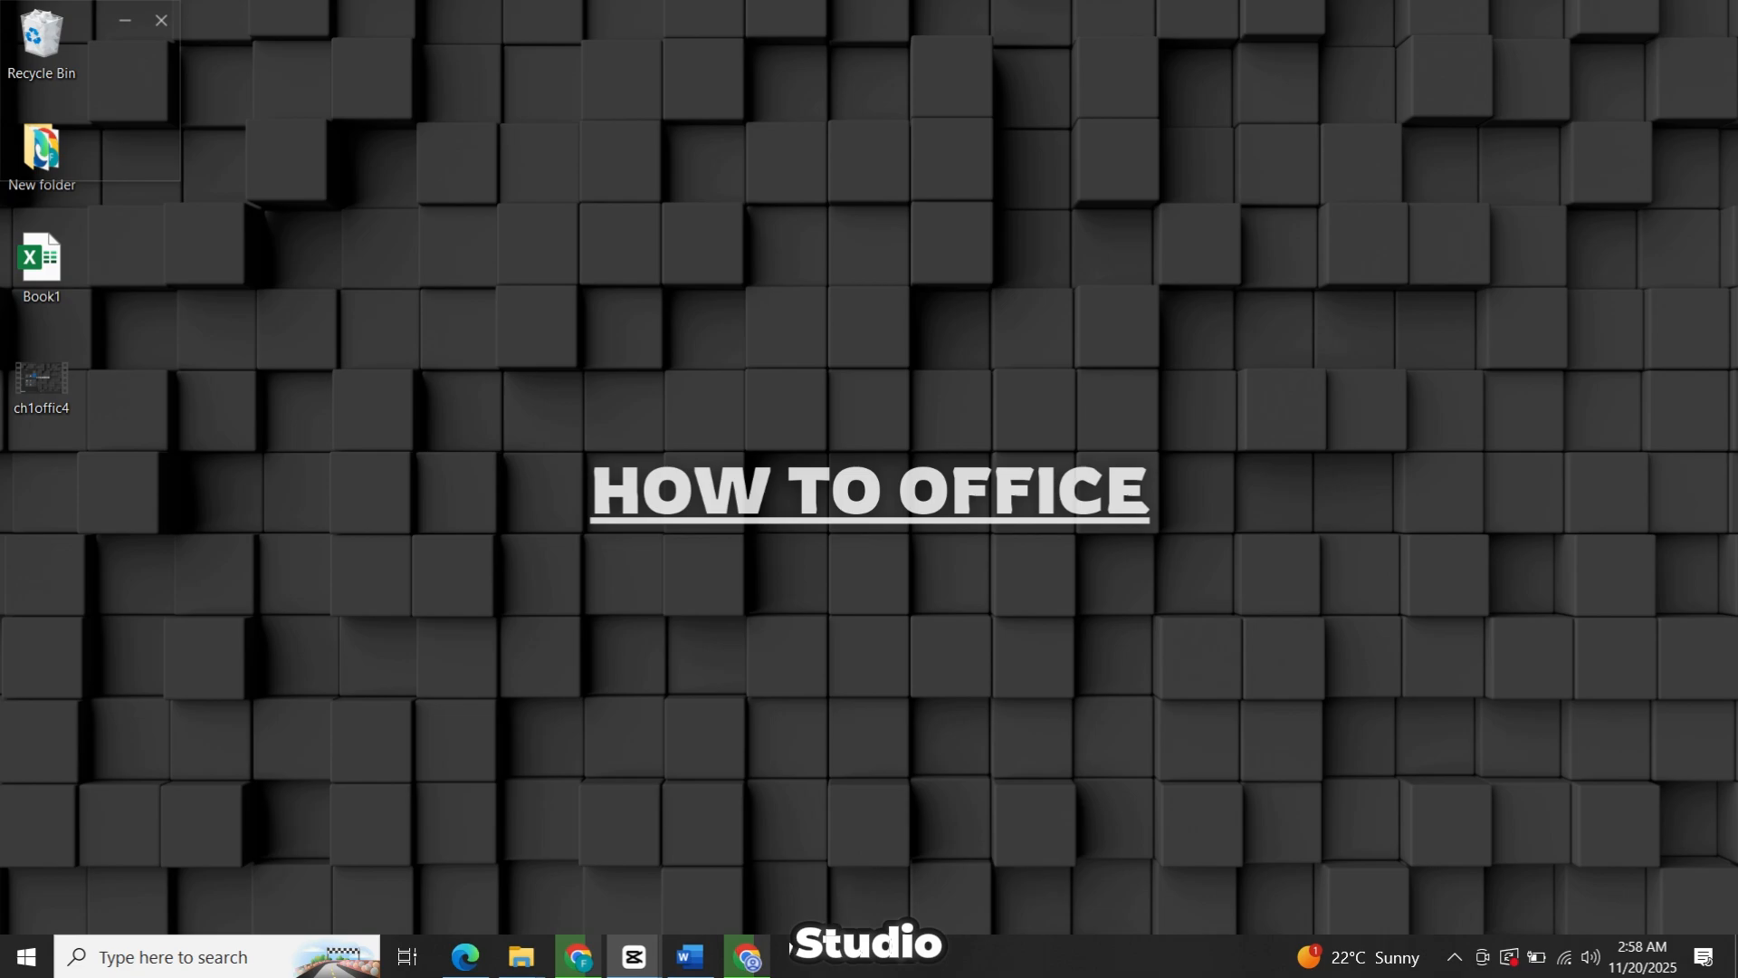
Switch to Chrome, search for "android studio" and open the Android Developers page for downloading Android Studio & App Tools
click(757, 969)
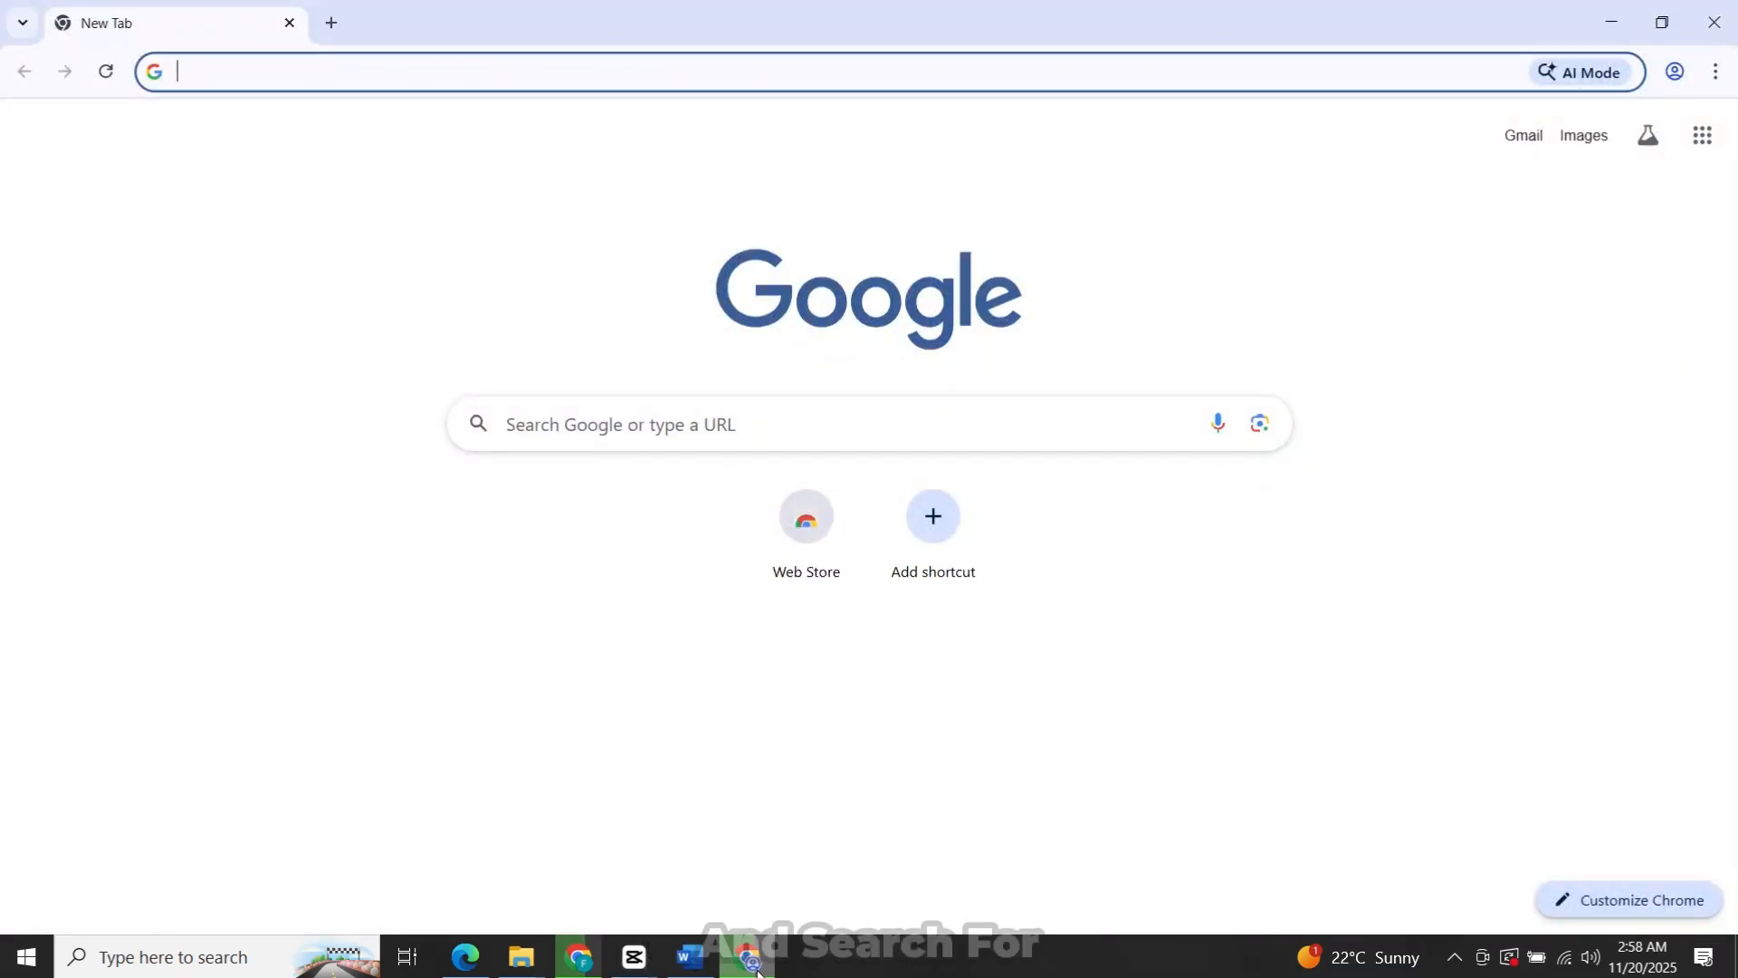
click(514, 70)
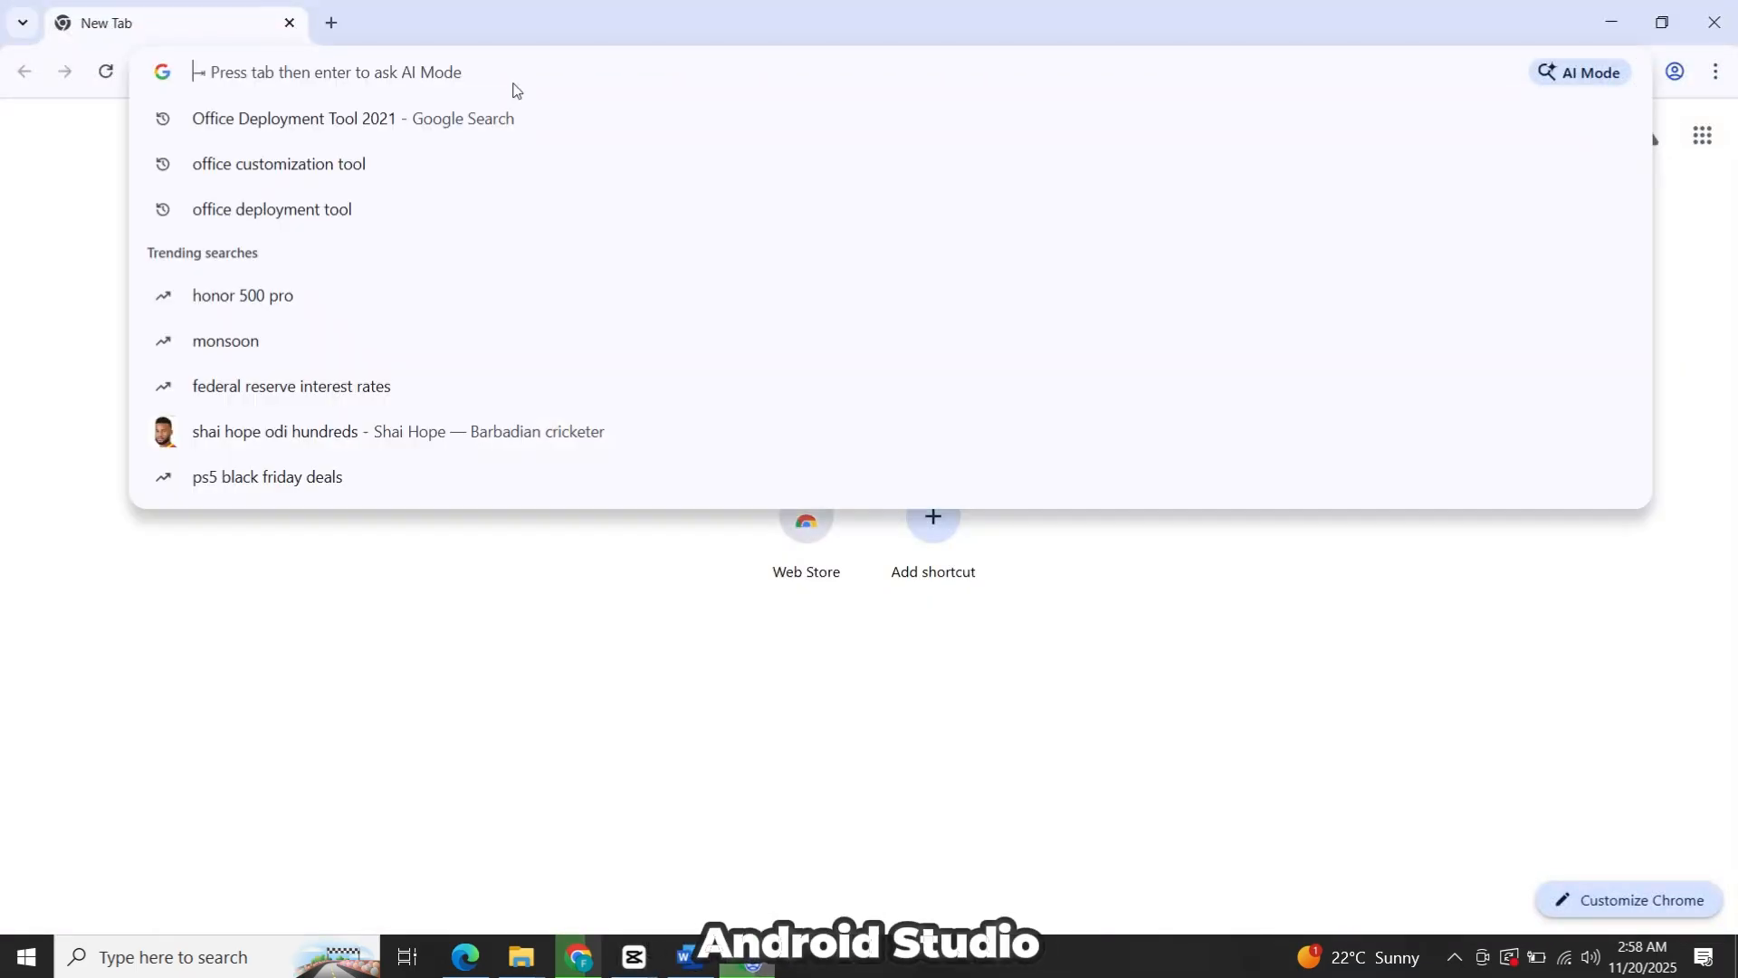
text(andro)
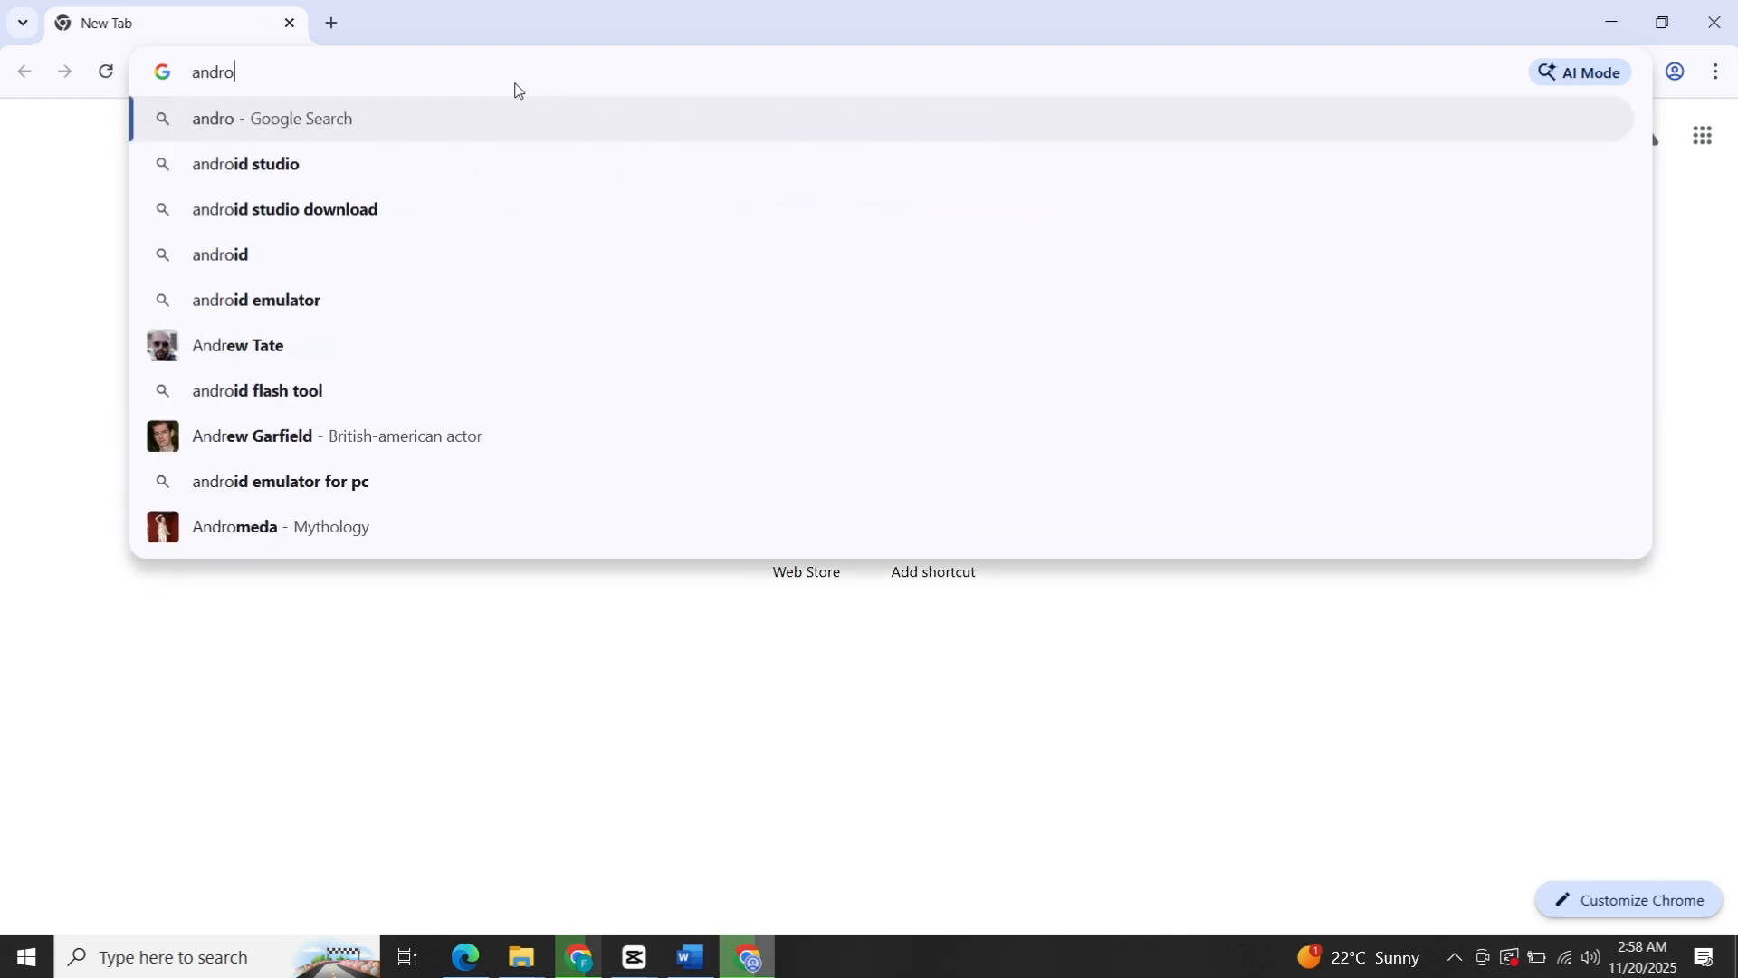
text(id studio)
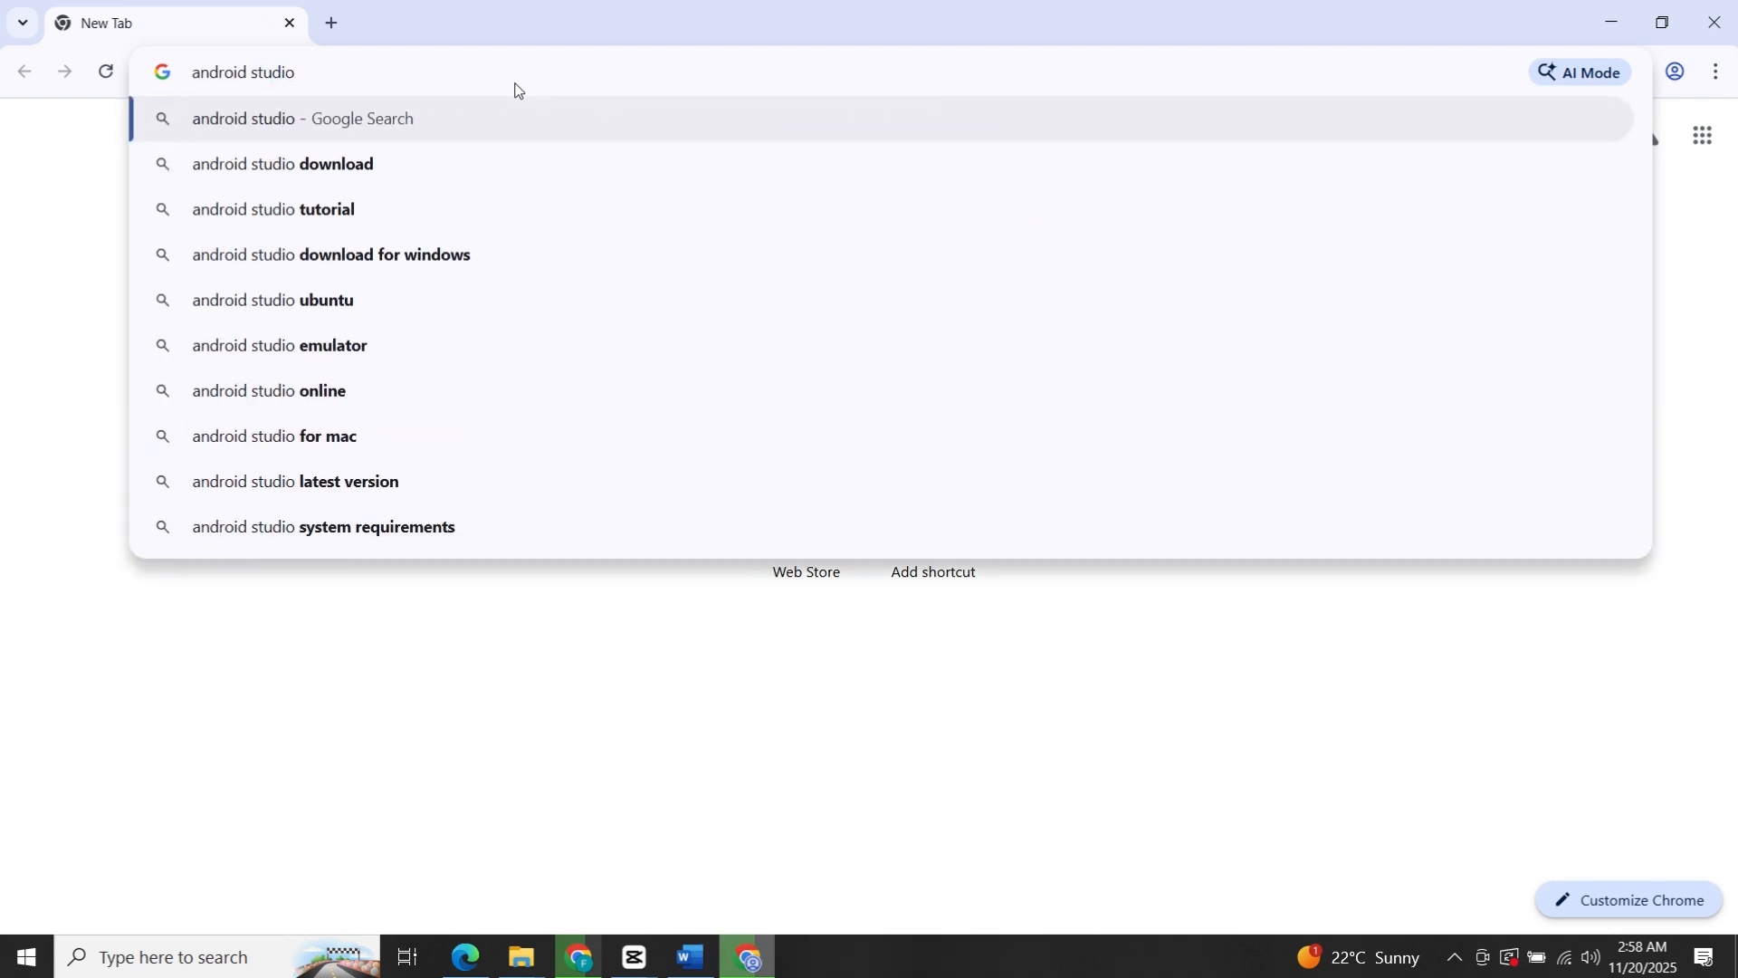
key(Return)
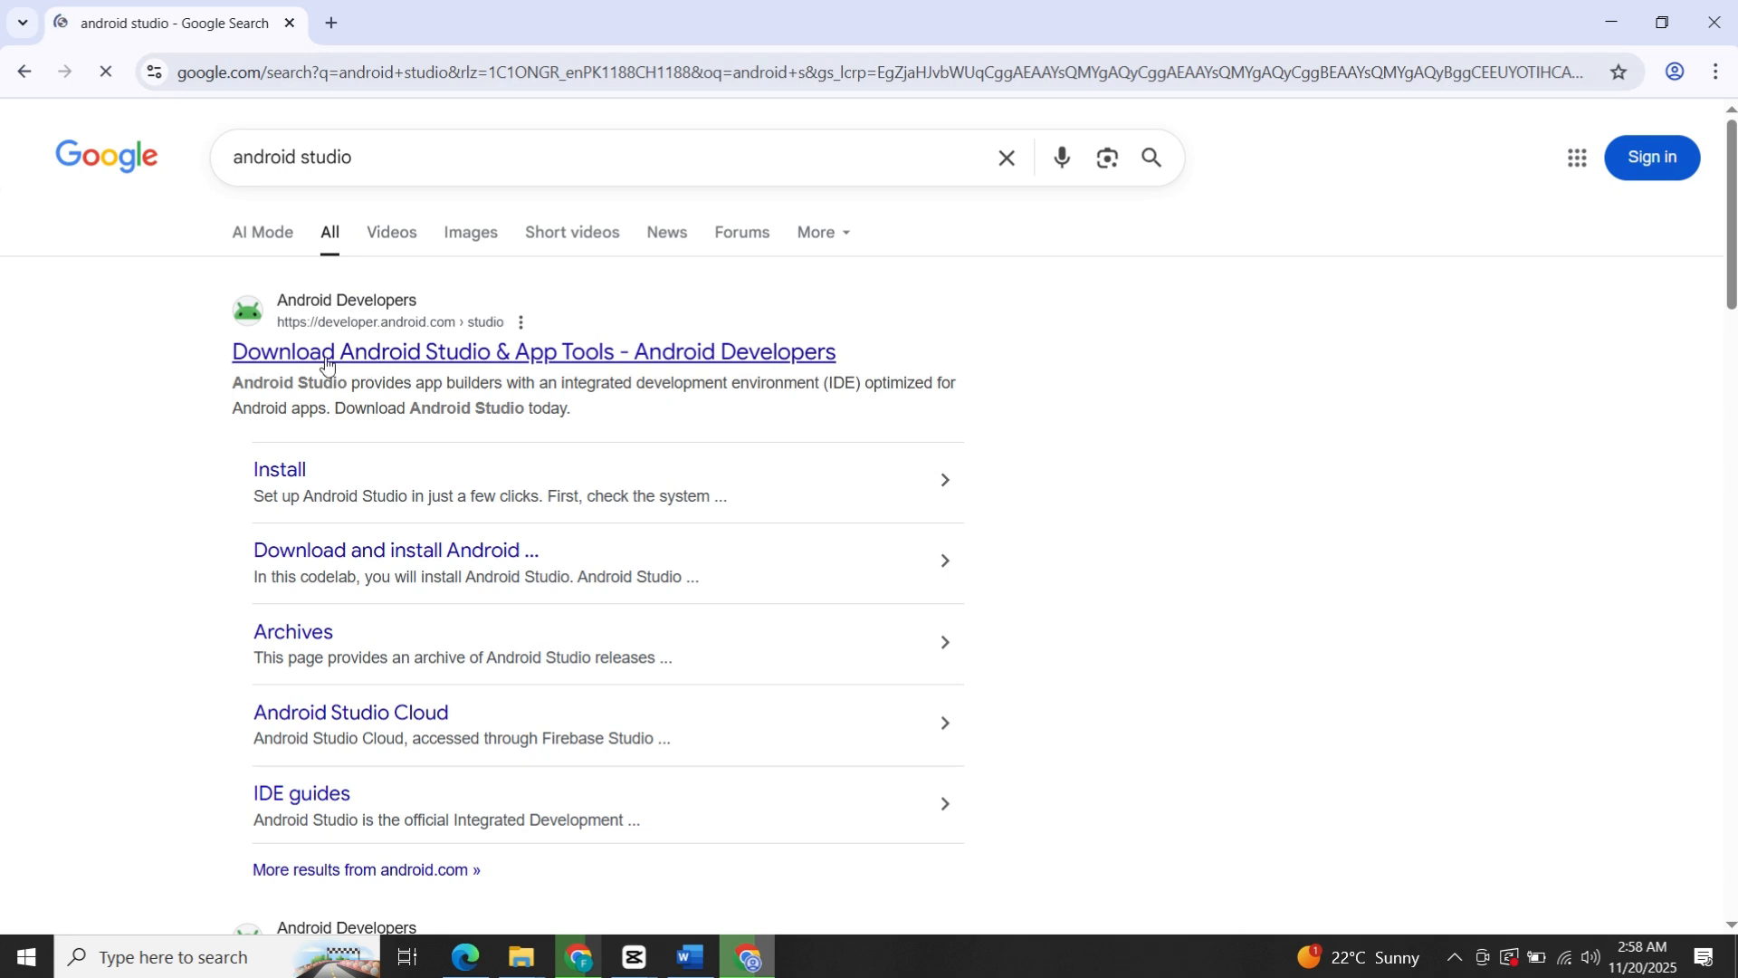
click(428, 353)
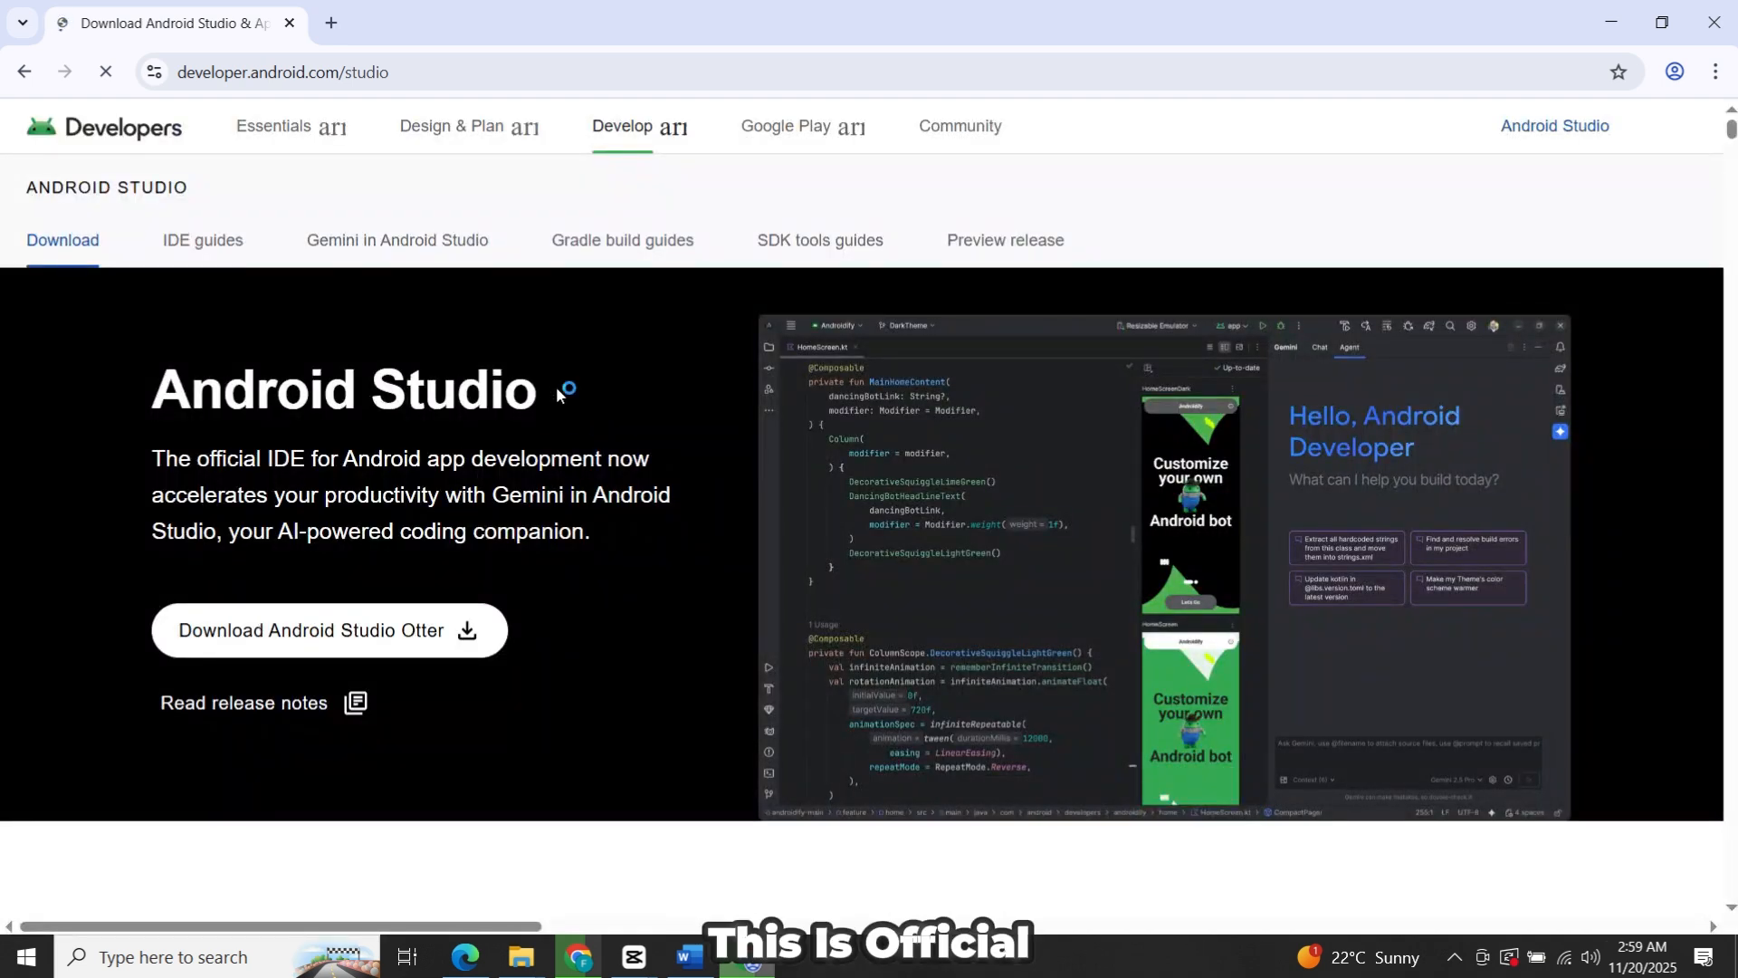
drag(192, 389, 533, 398)
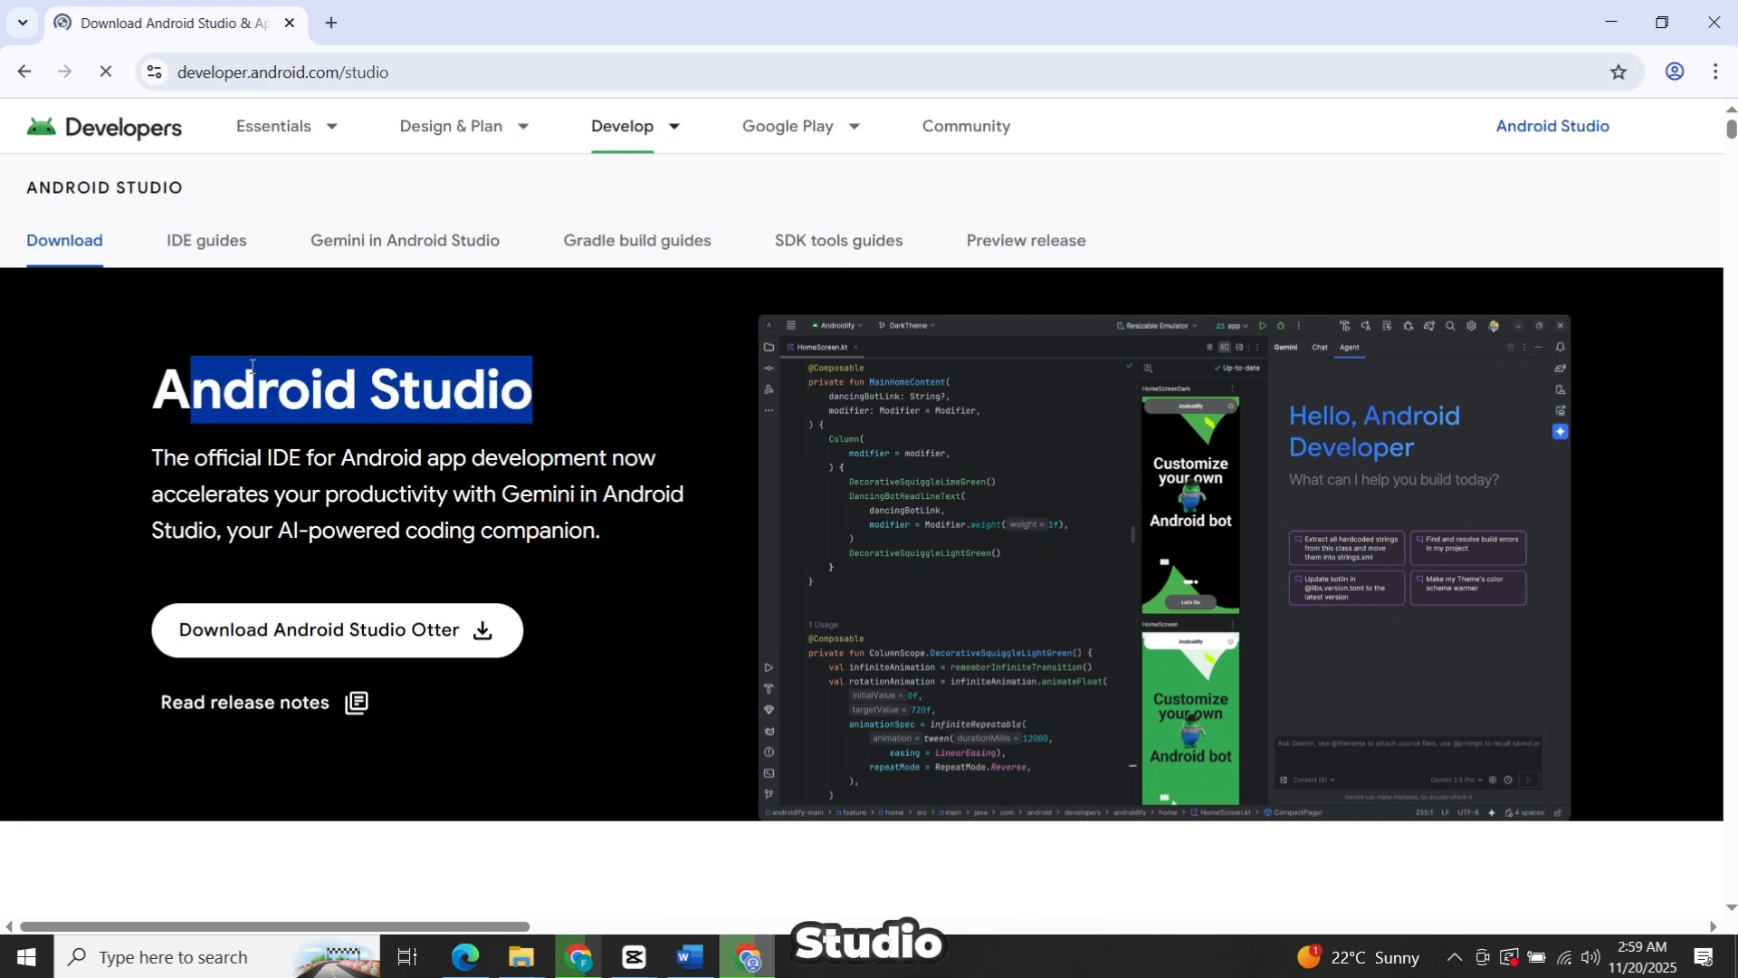
click(554, 378)
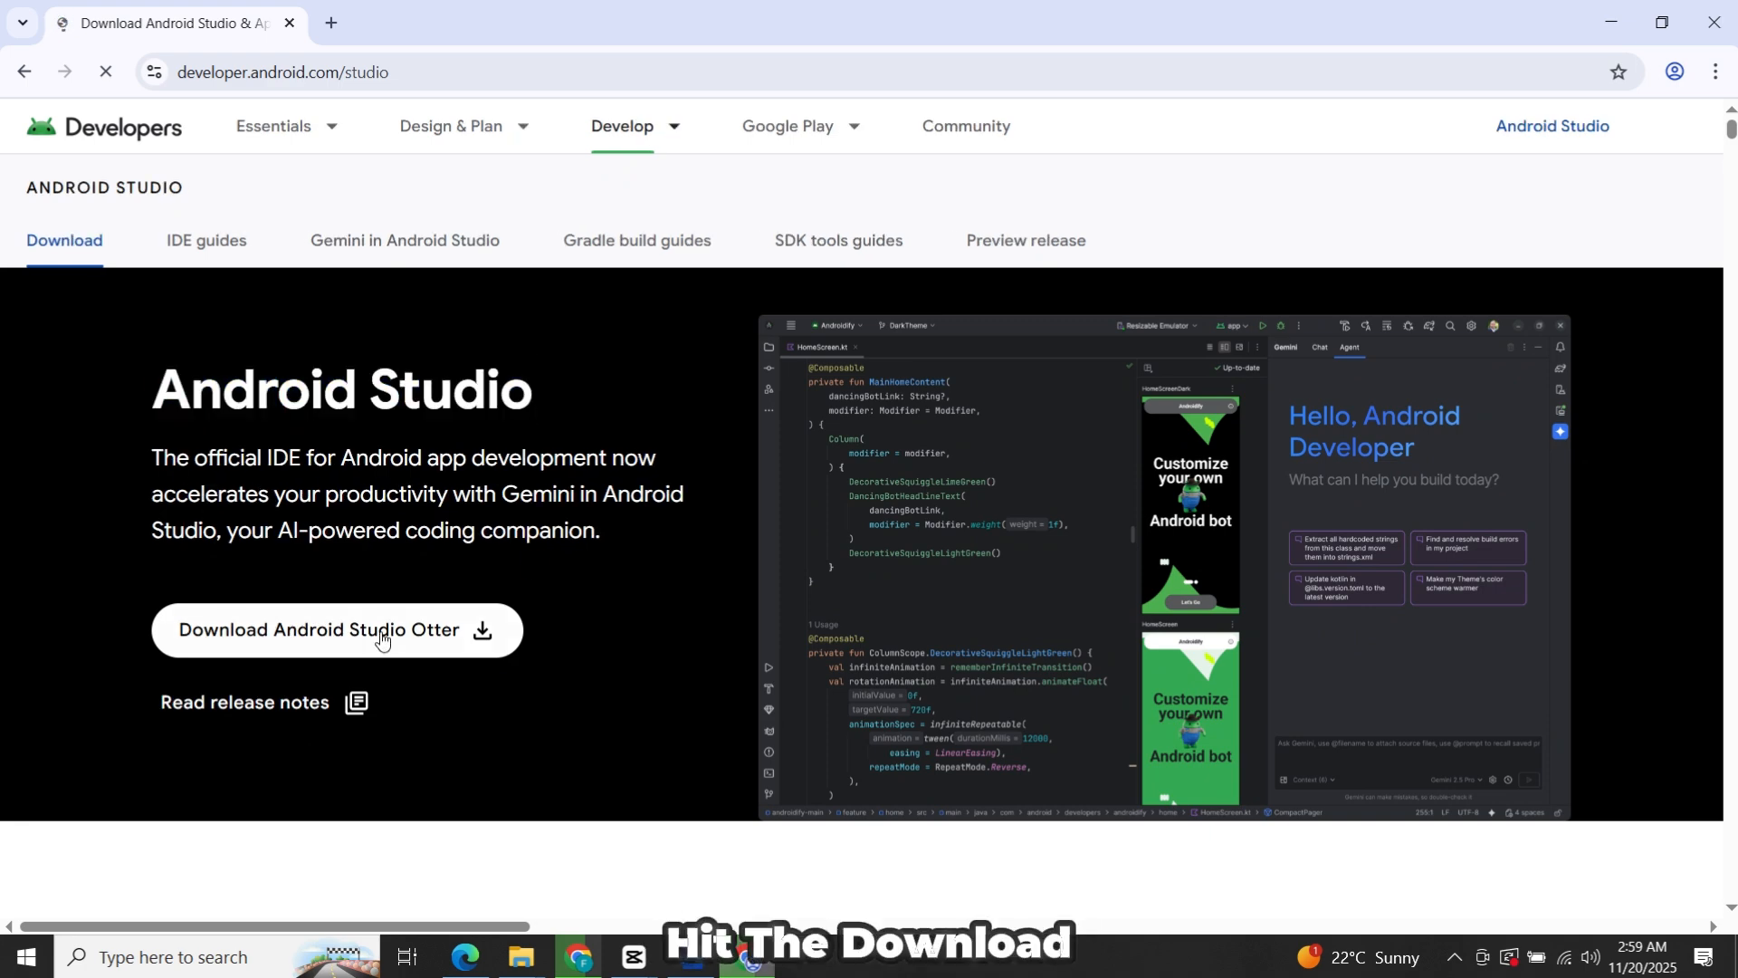
Accept the terms and conditions, download Android Studio Otter 2025.2.1 Patch 1 for Windows, and check the download
click(330, 637)
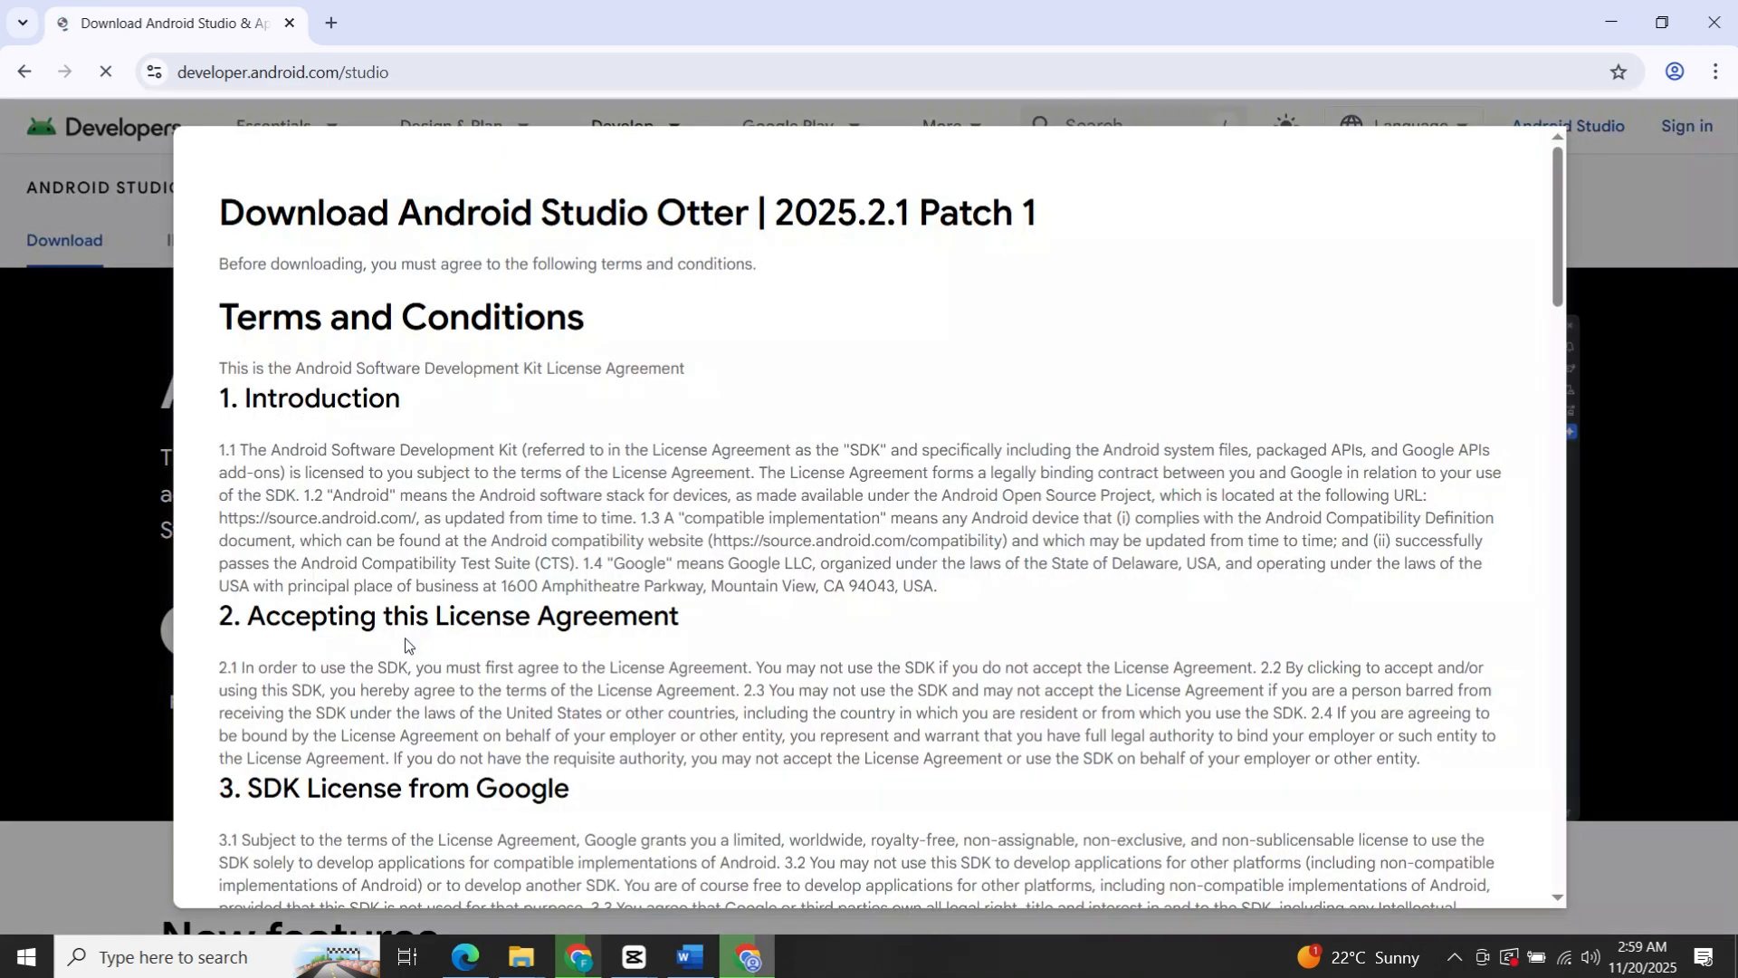
scroll(472, 596, down, 20)
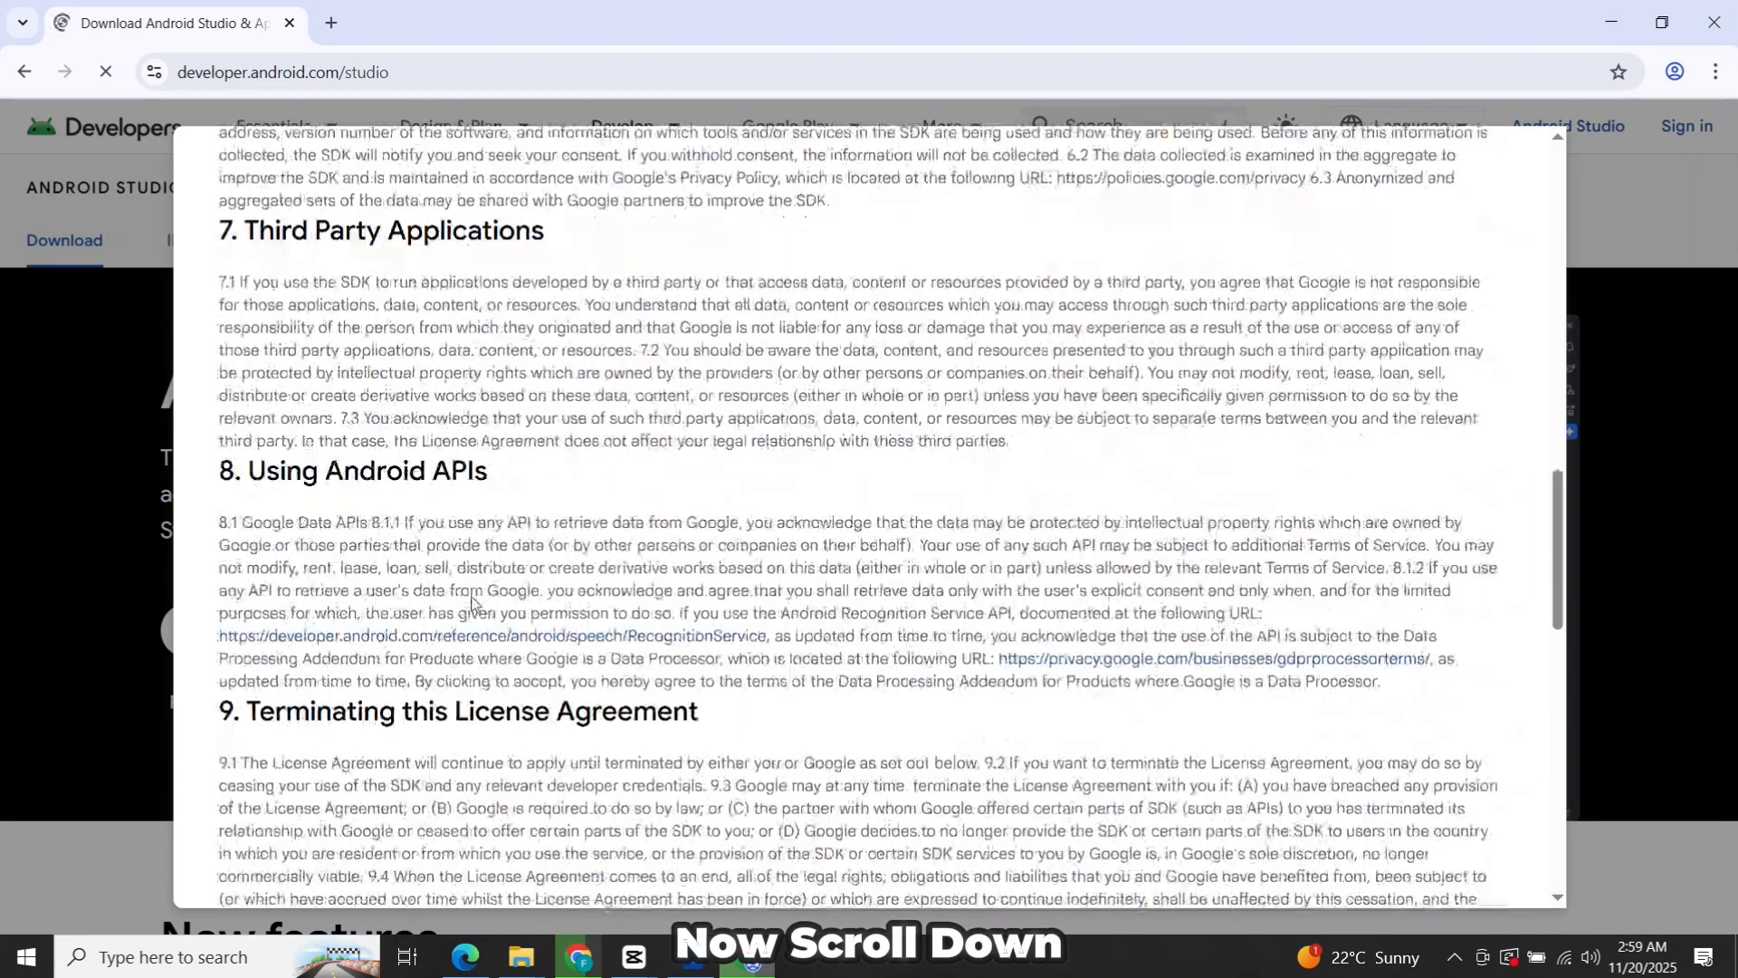
scroll(473, 597, down, 10)
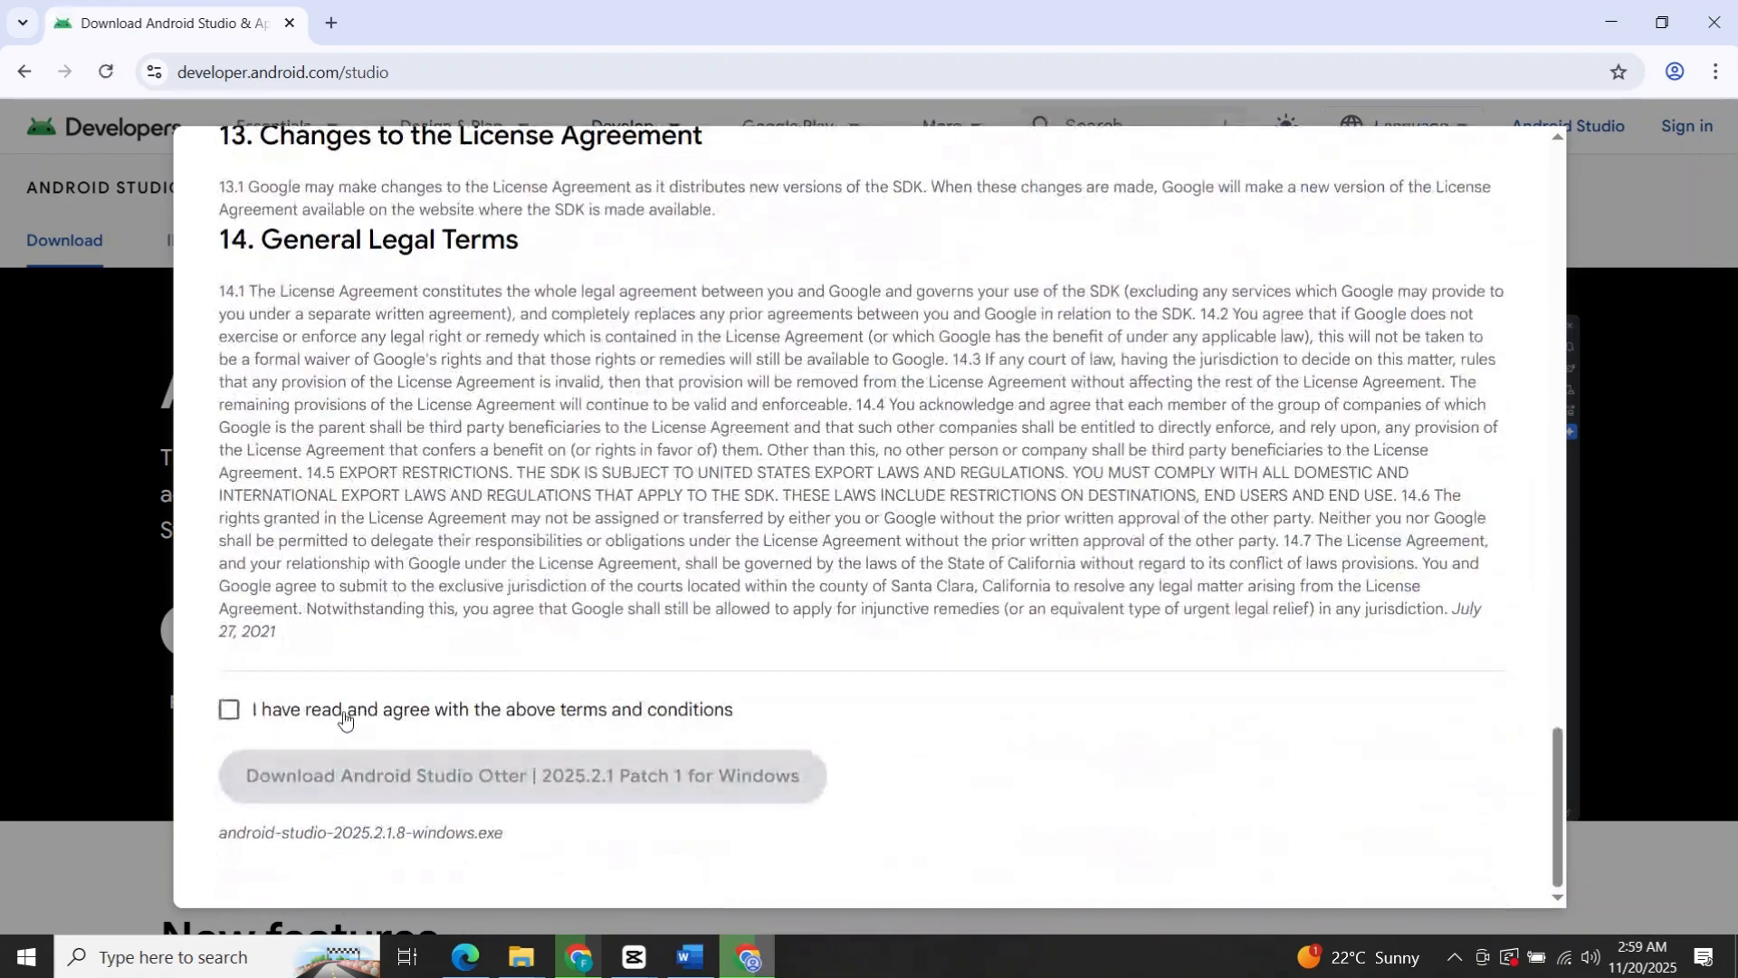
click(344, 718)
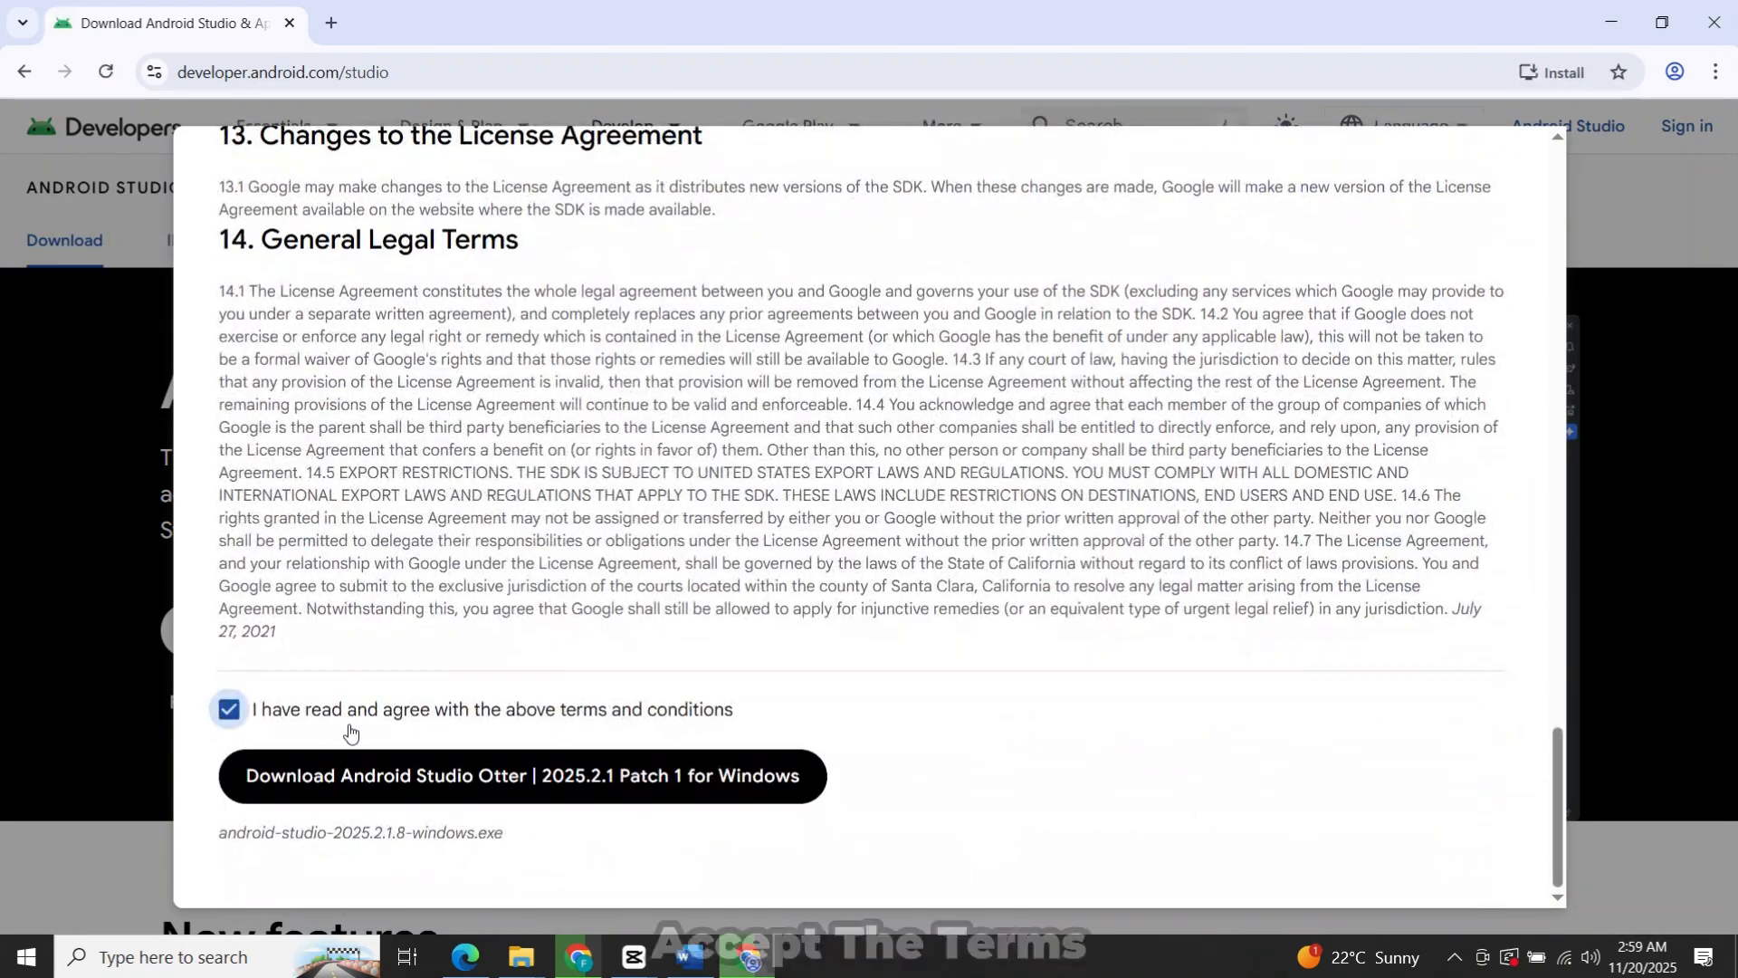
click(355, 778)
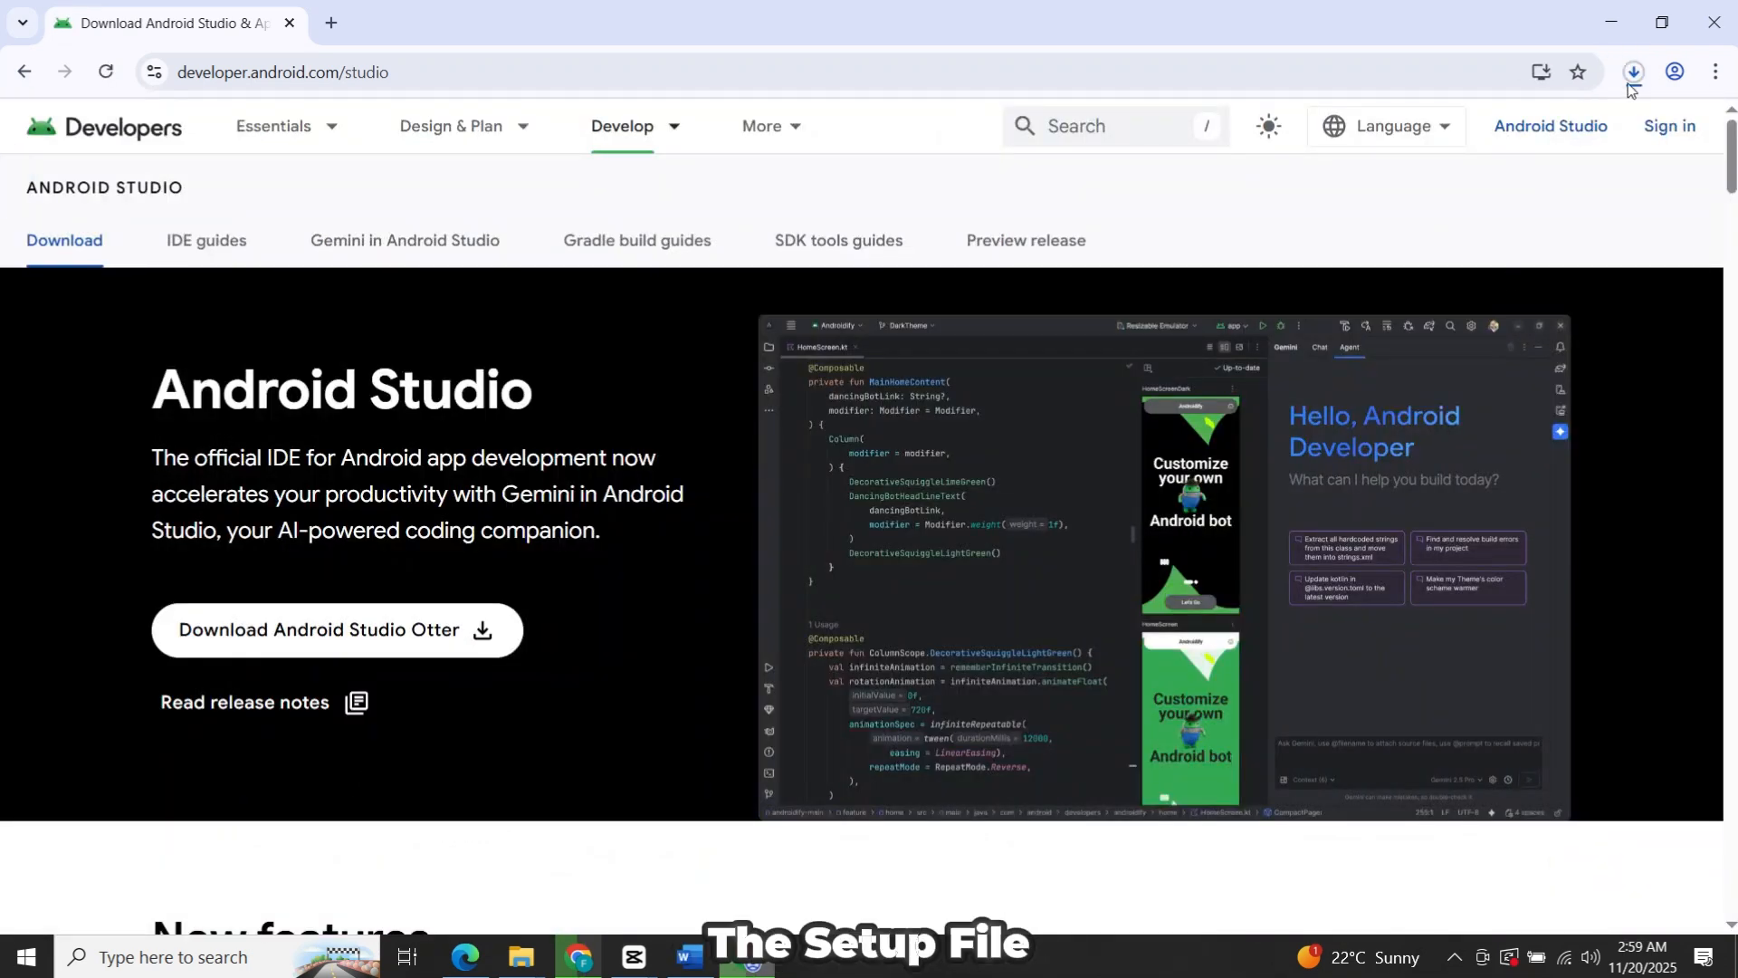
click(1632, 72)
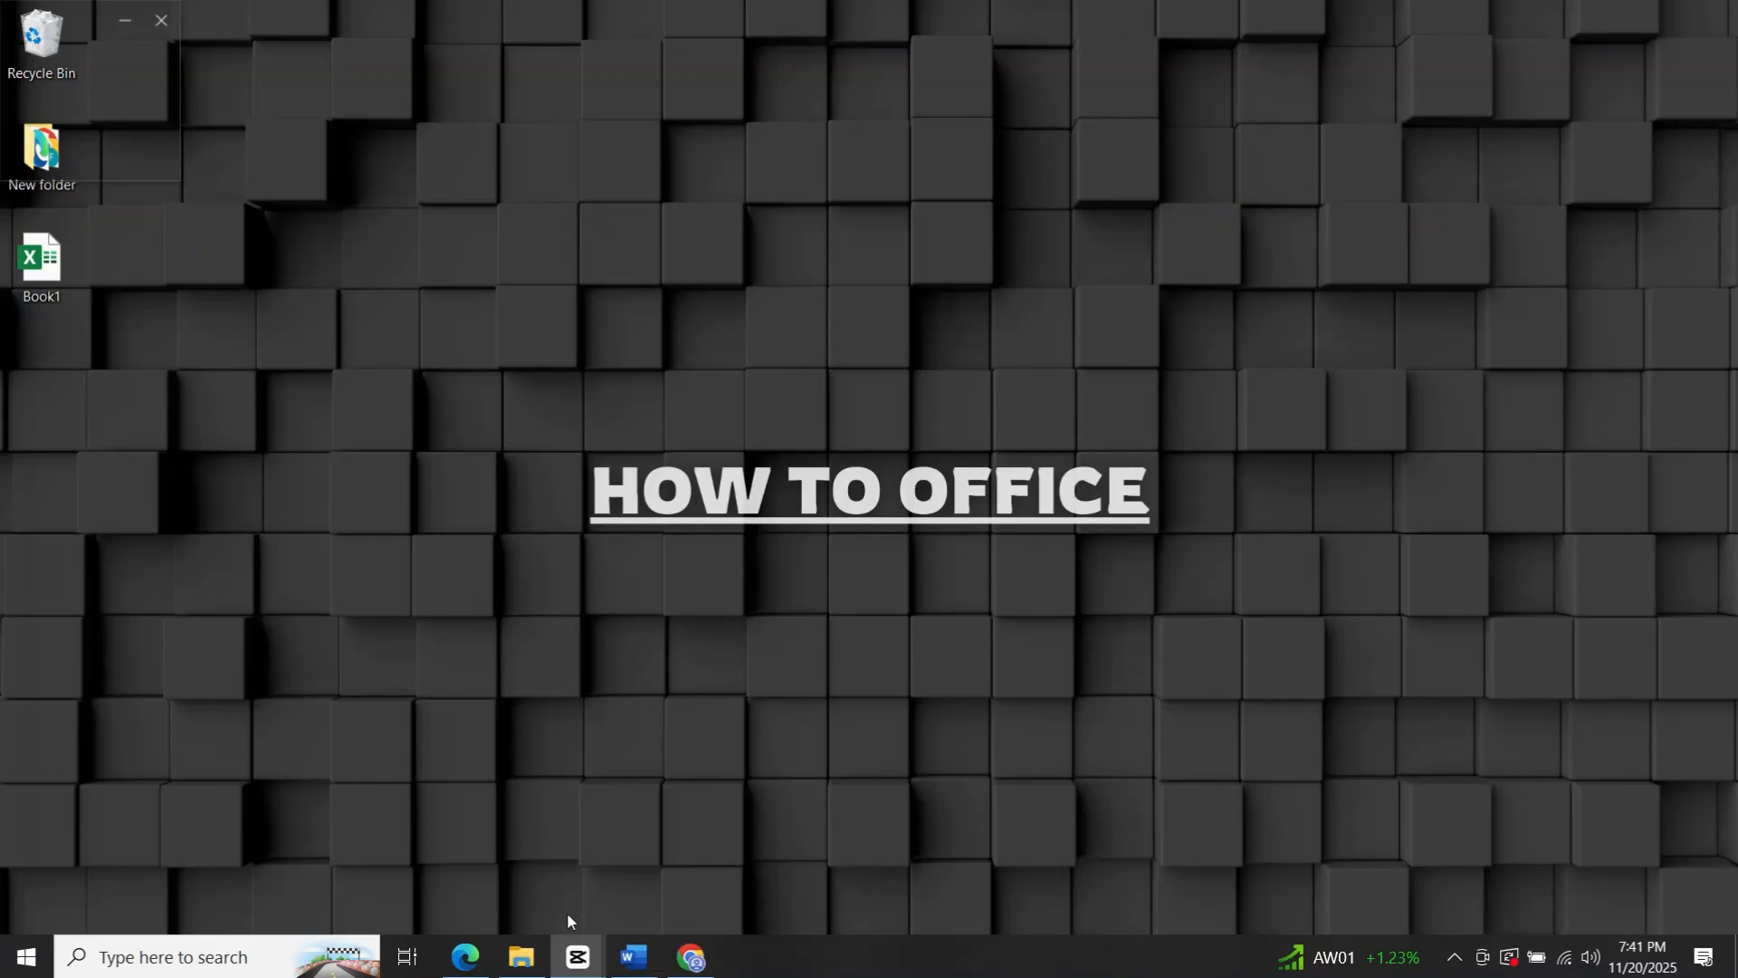
Launch the android-studio-2025.2.1.8-windows installer from the Downloads folder and minimize the File Explorer window
click(521, 959)
click(93, 186)
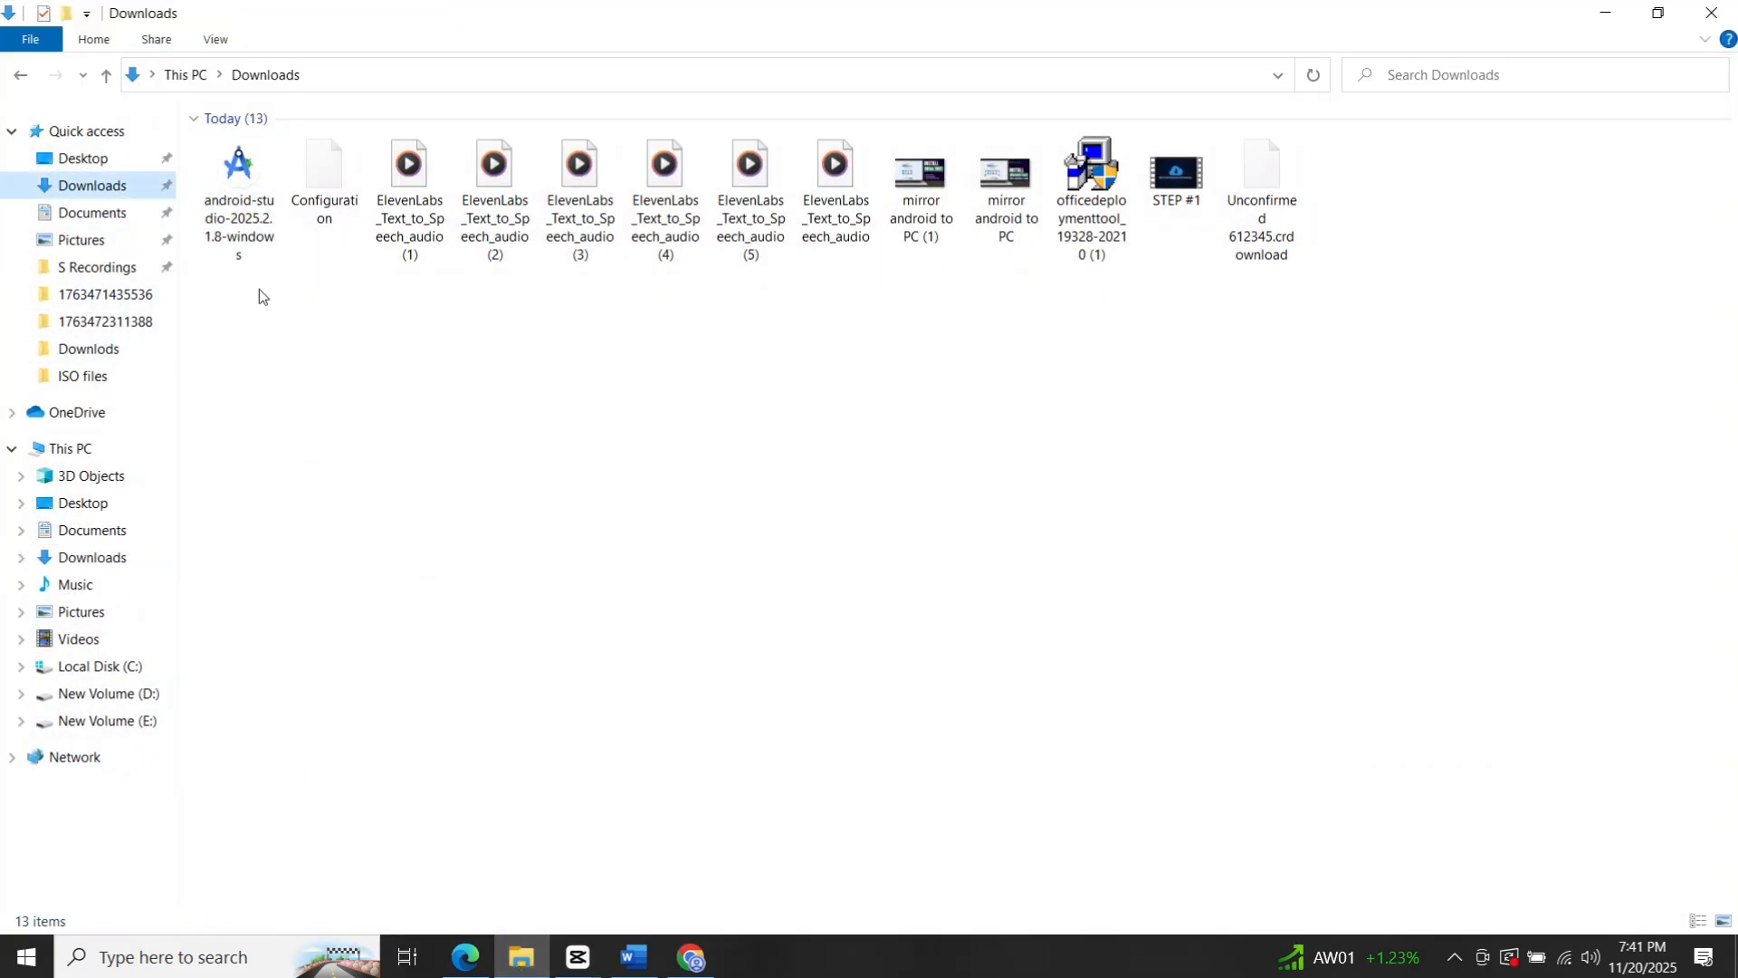
right_click(233, 177)
click(335, 192)
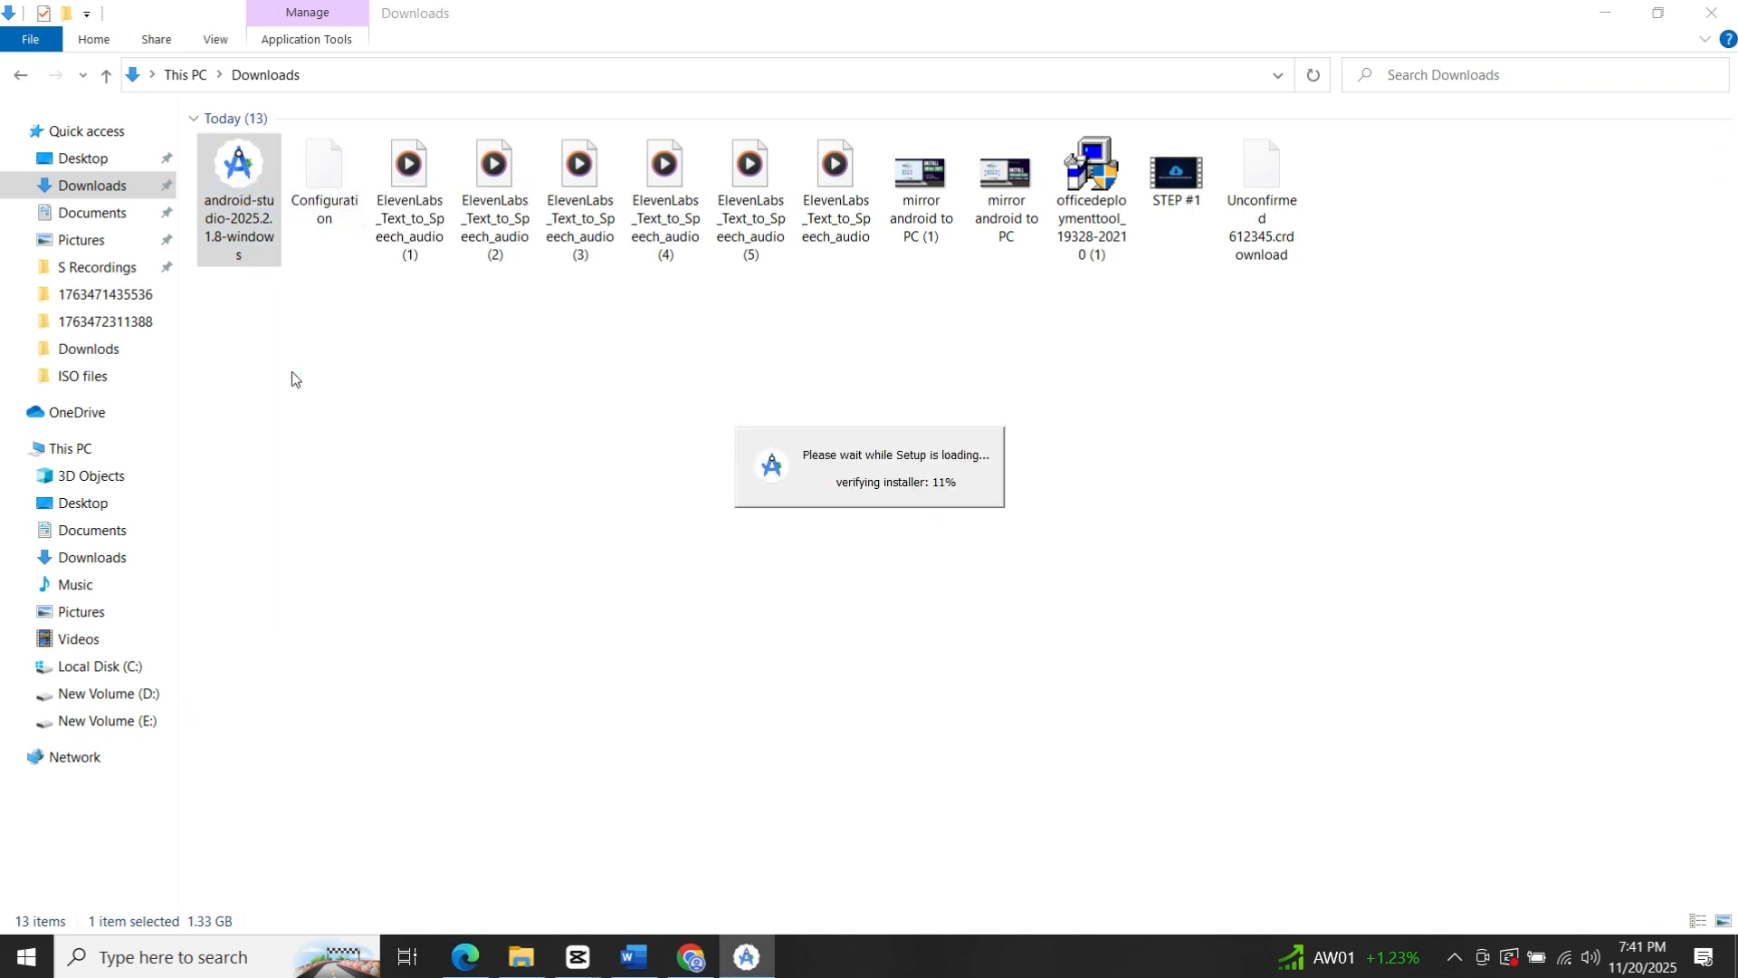
click(1602, 18)
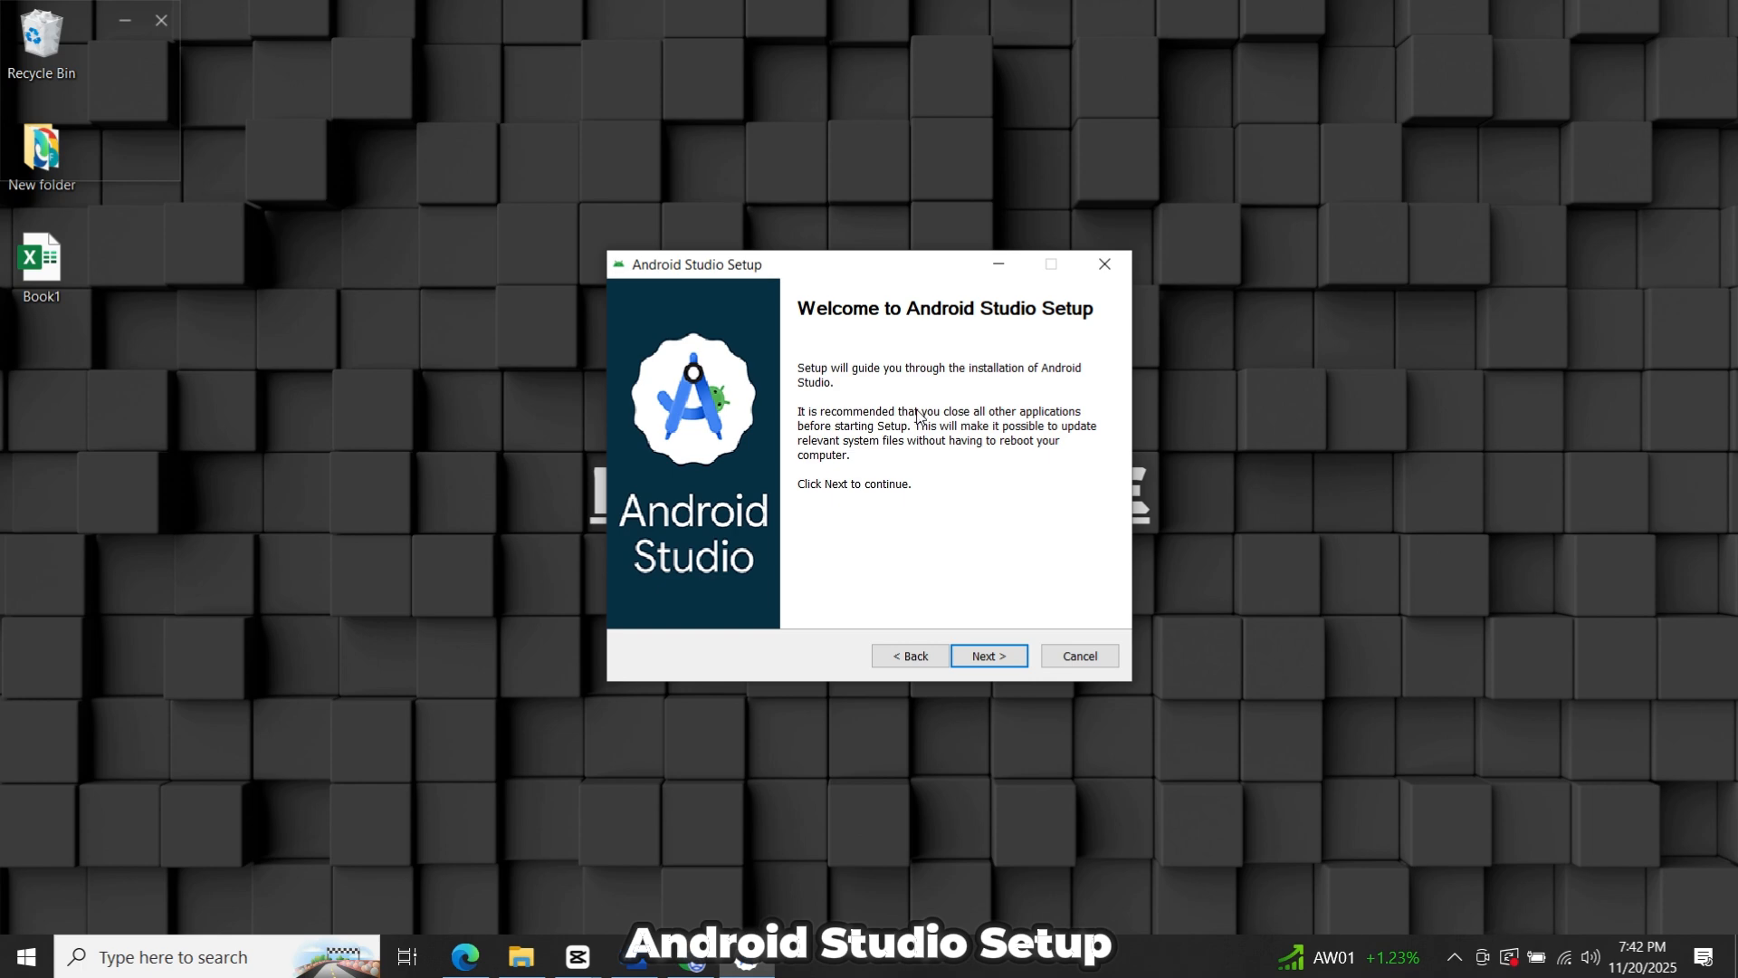
Install Android Studio with Android Virtual Device in C:\Program Files\Android\Android Studio, keeping the Android Studio Start Menu folder
click(979, 661)
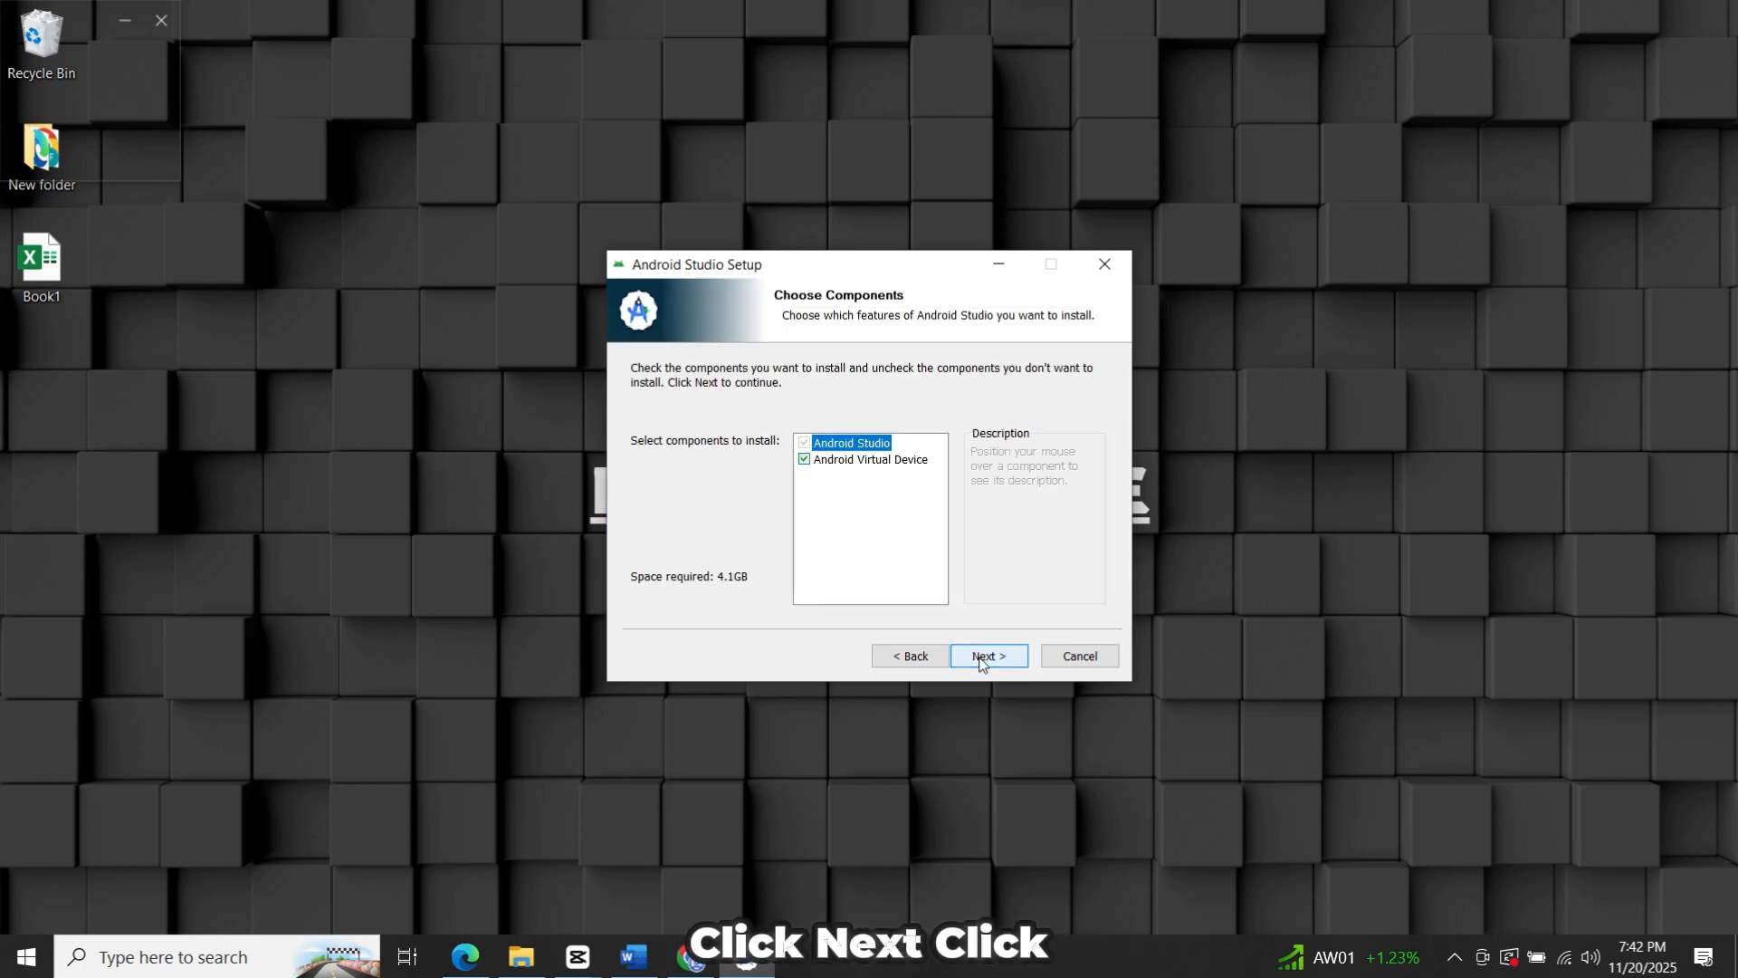
click(981, 662)
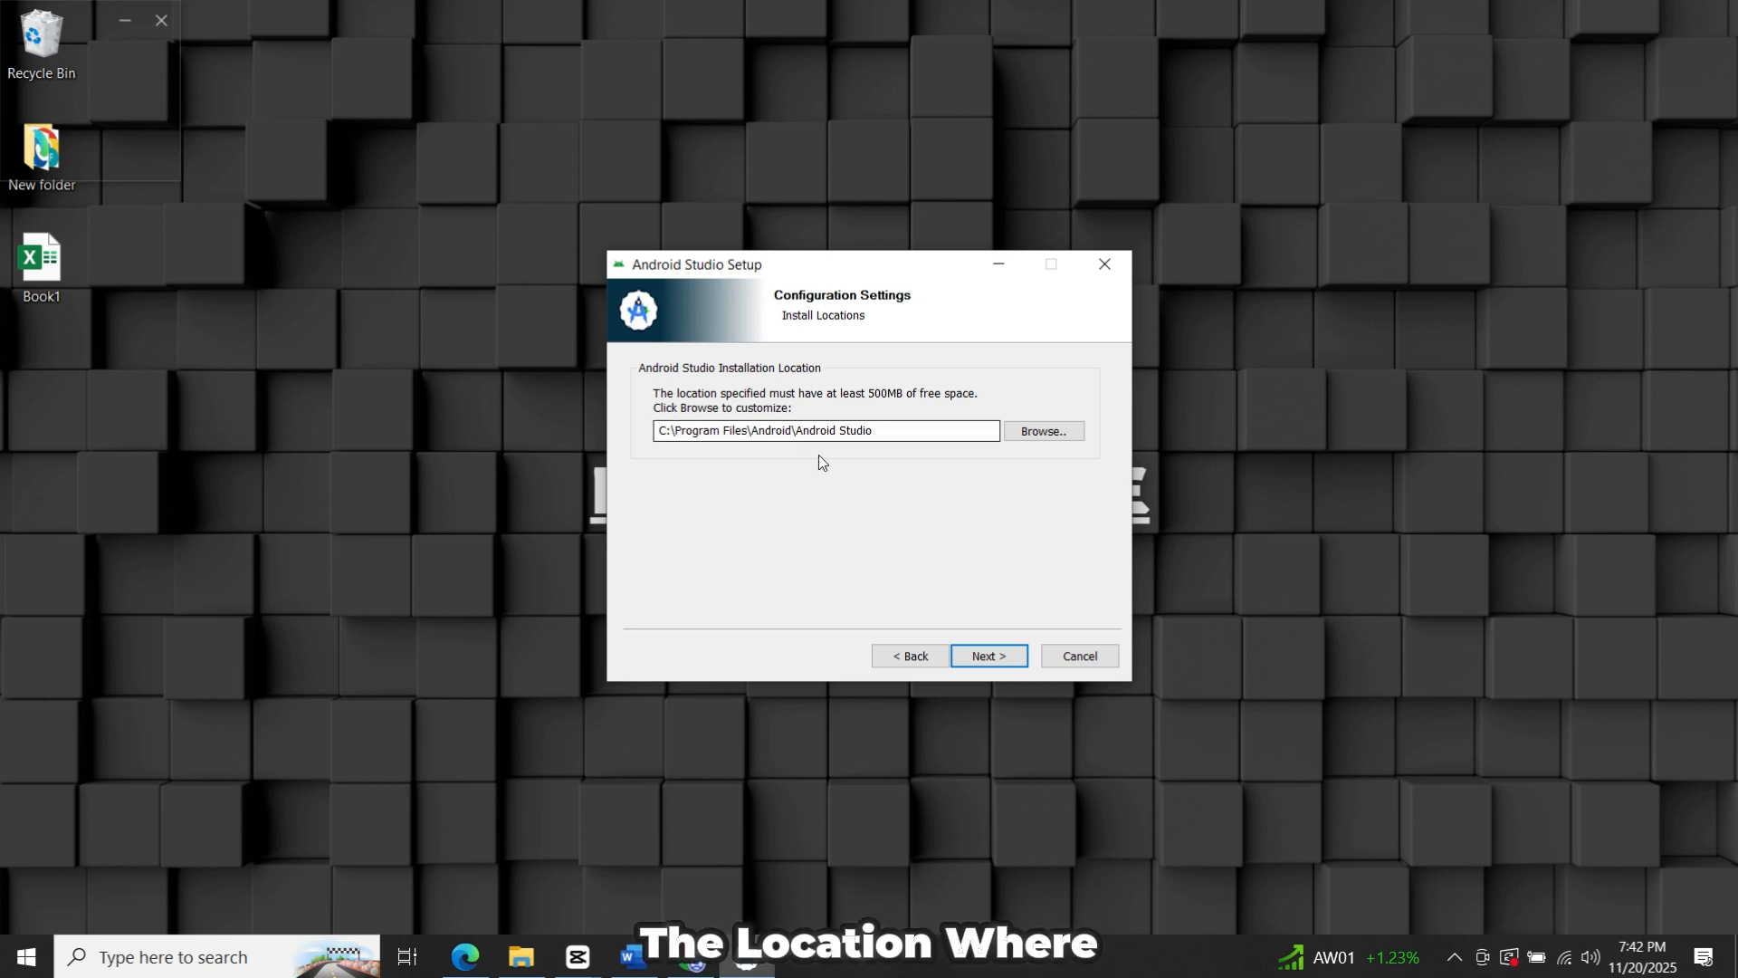
click(1045, 432)
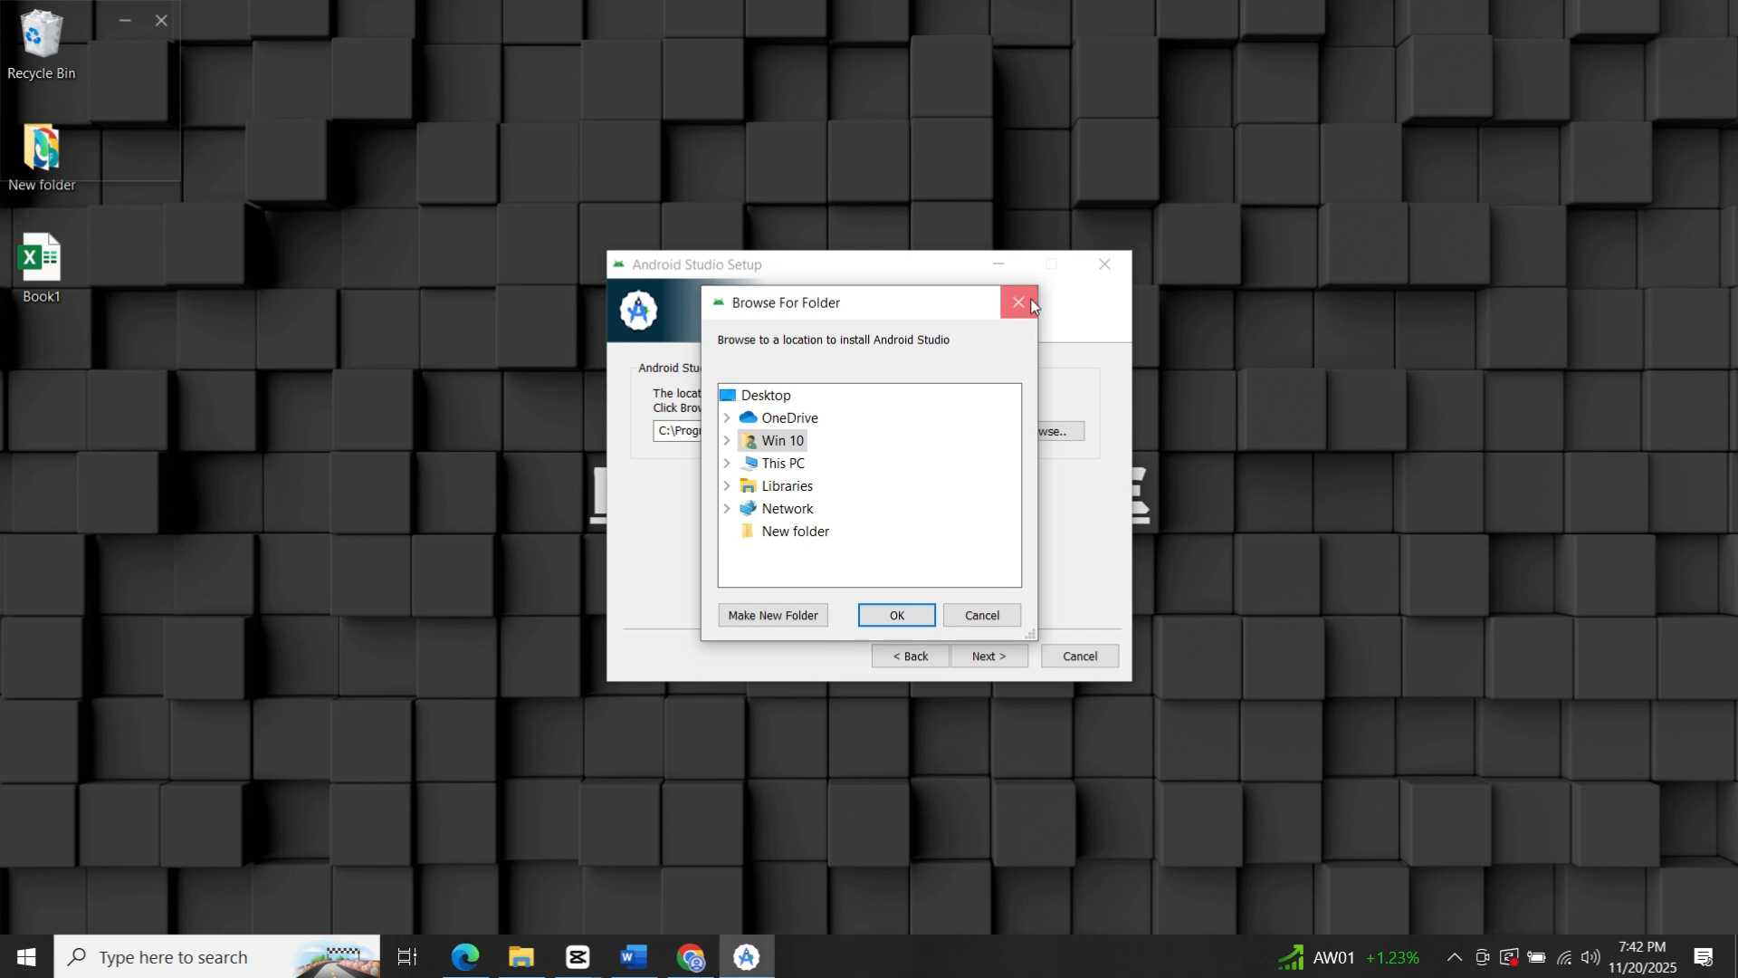
click(1019, 302)
click(1011, 656)
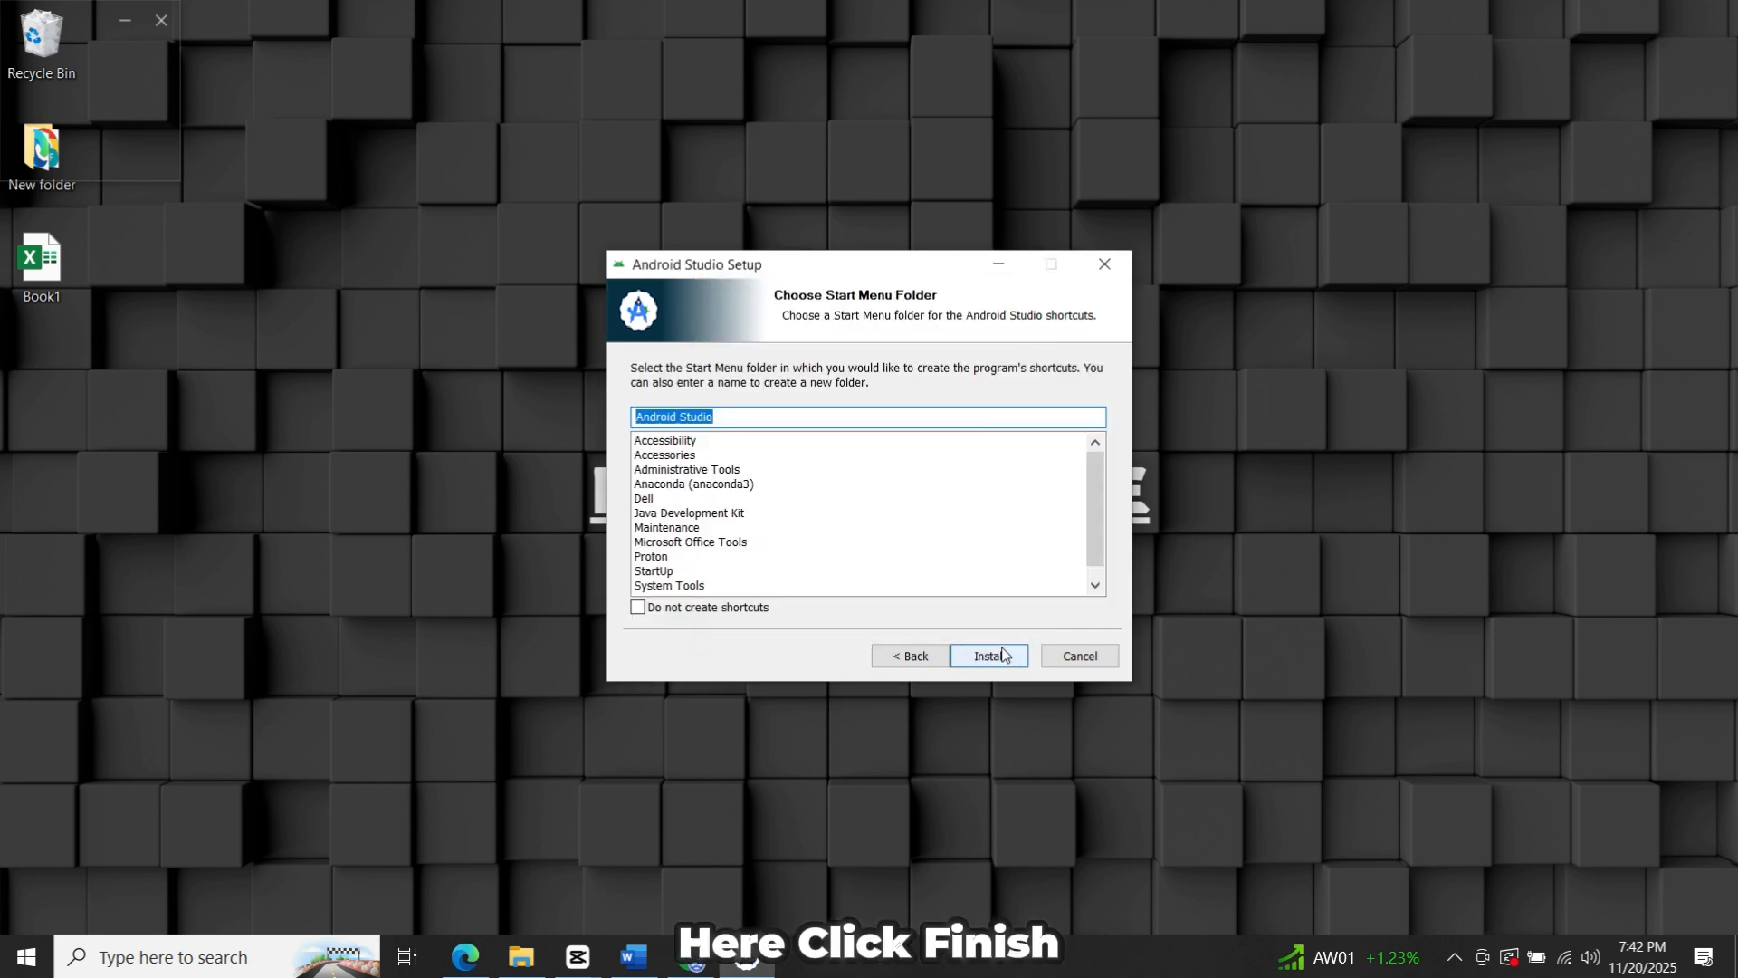
click(989, 656)
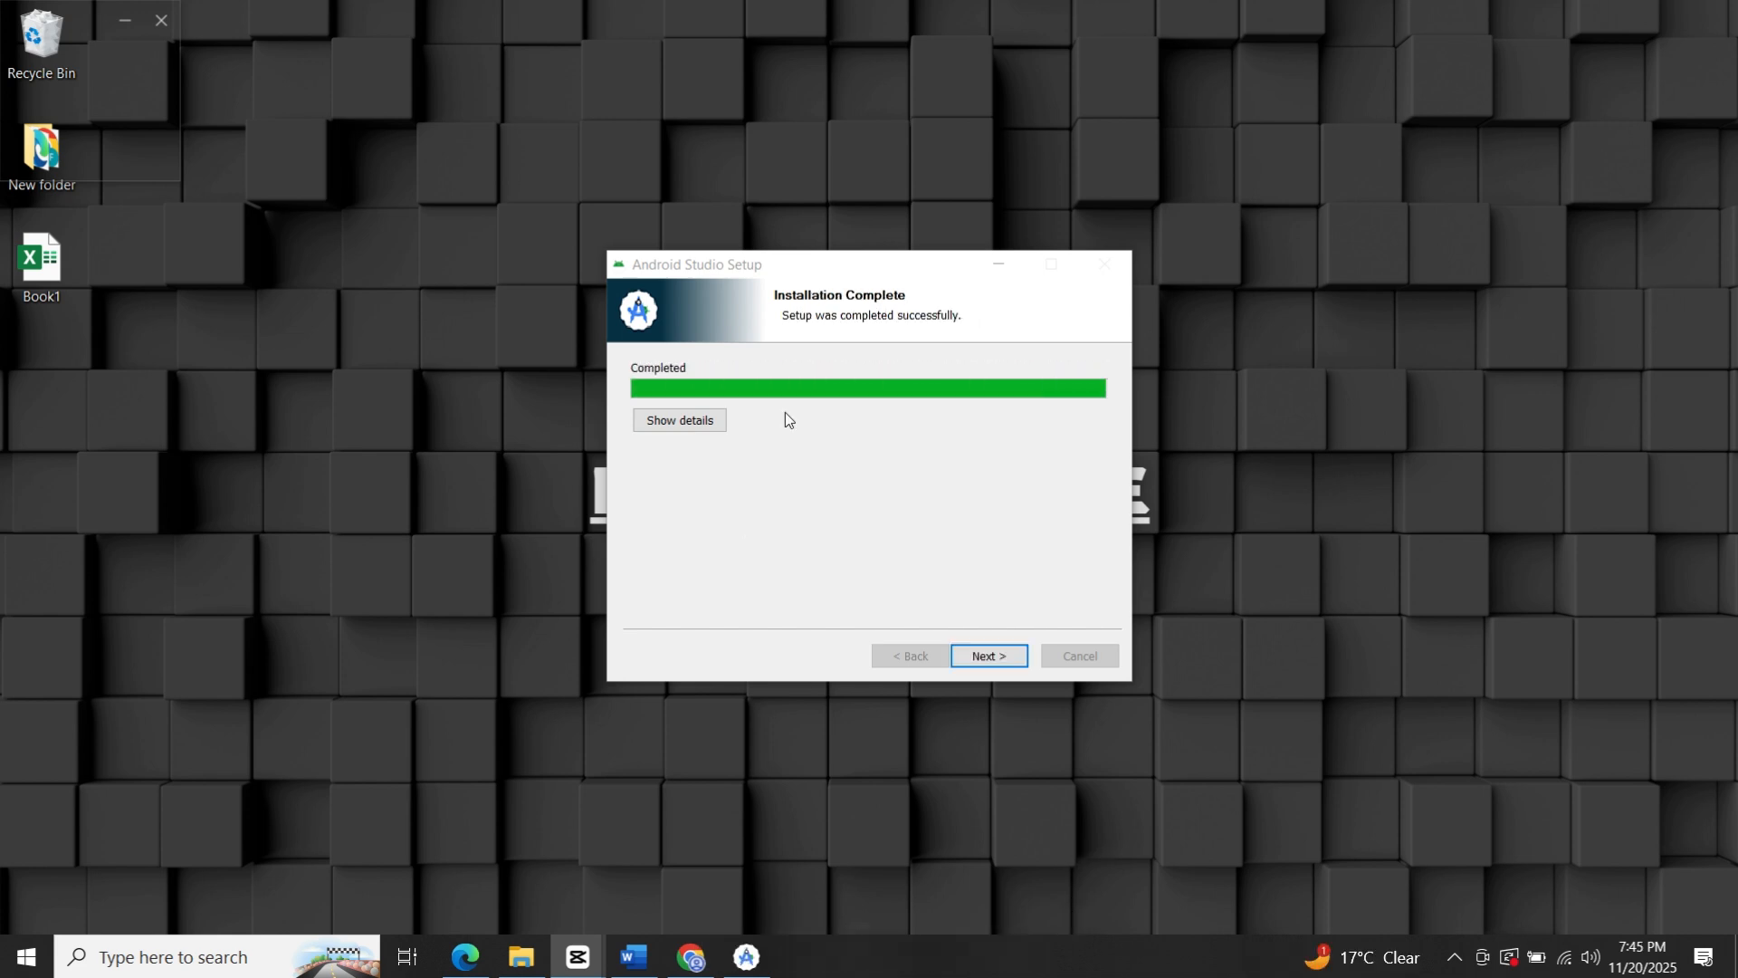
Finish the setup with Start Android Studio enabled and decline sending usage statistics
click(984, 666)
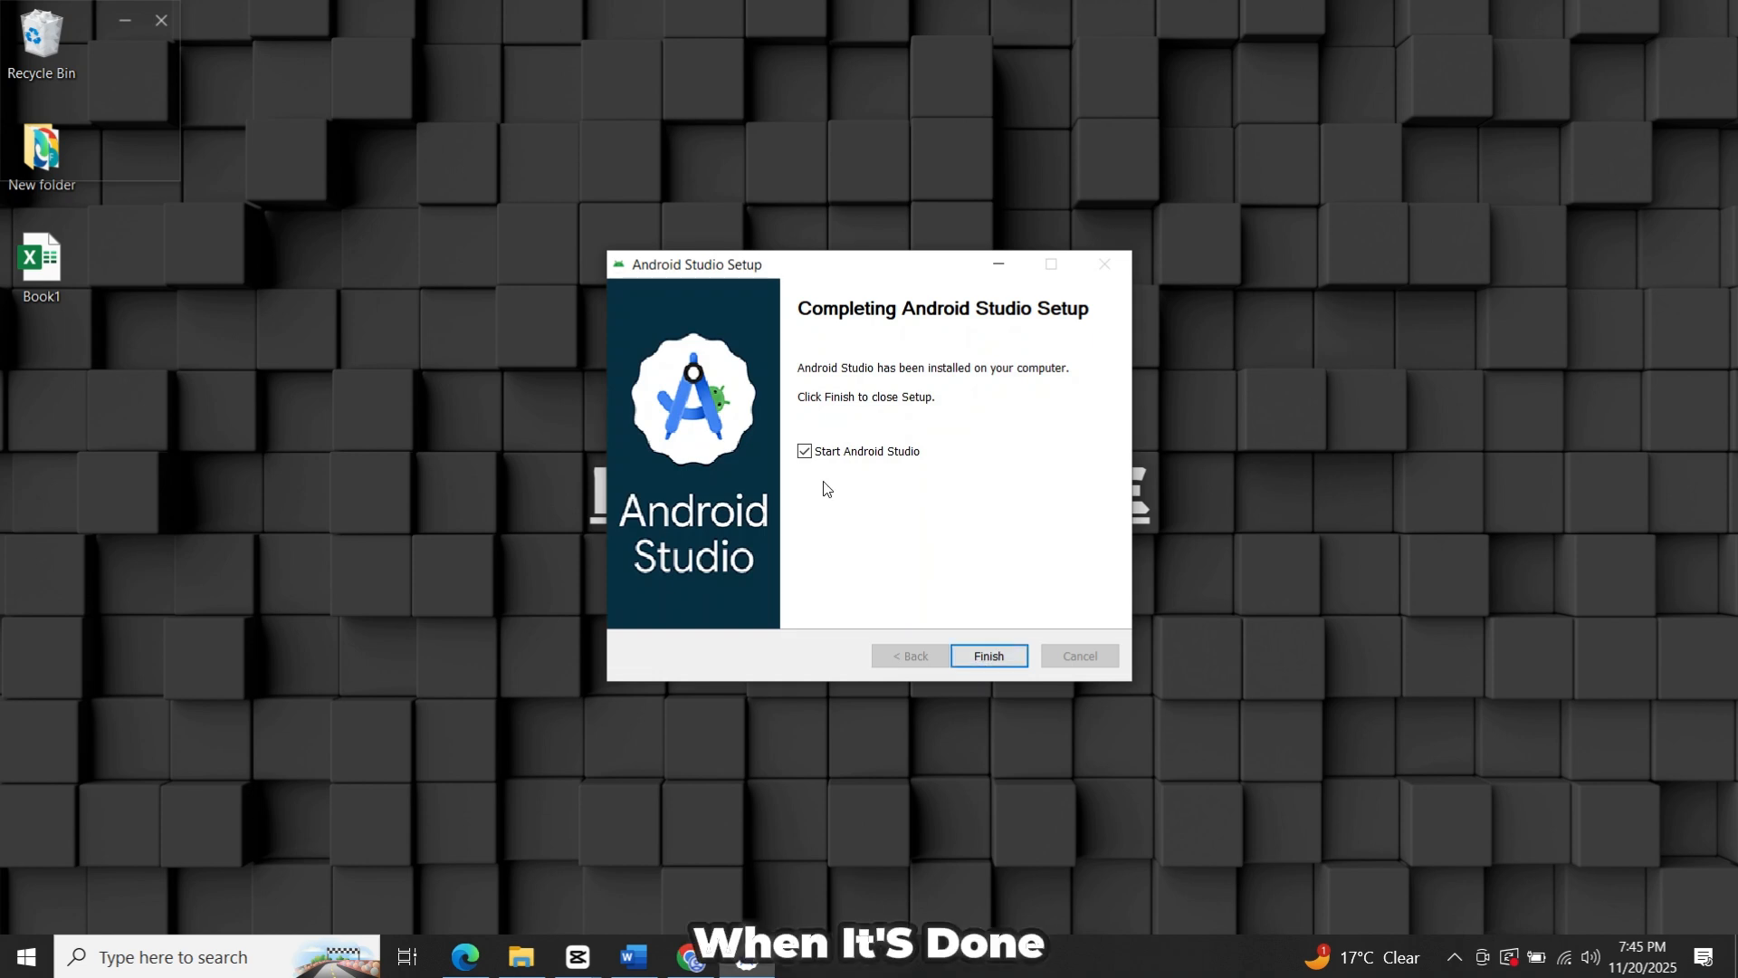
click(1013, 655)
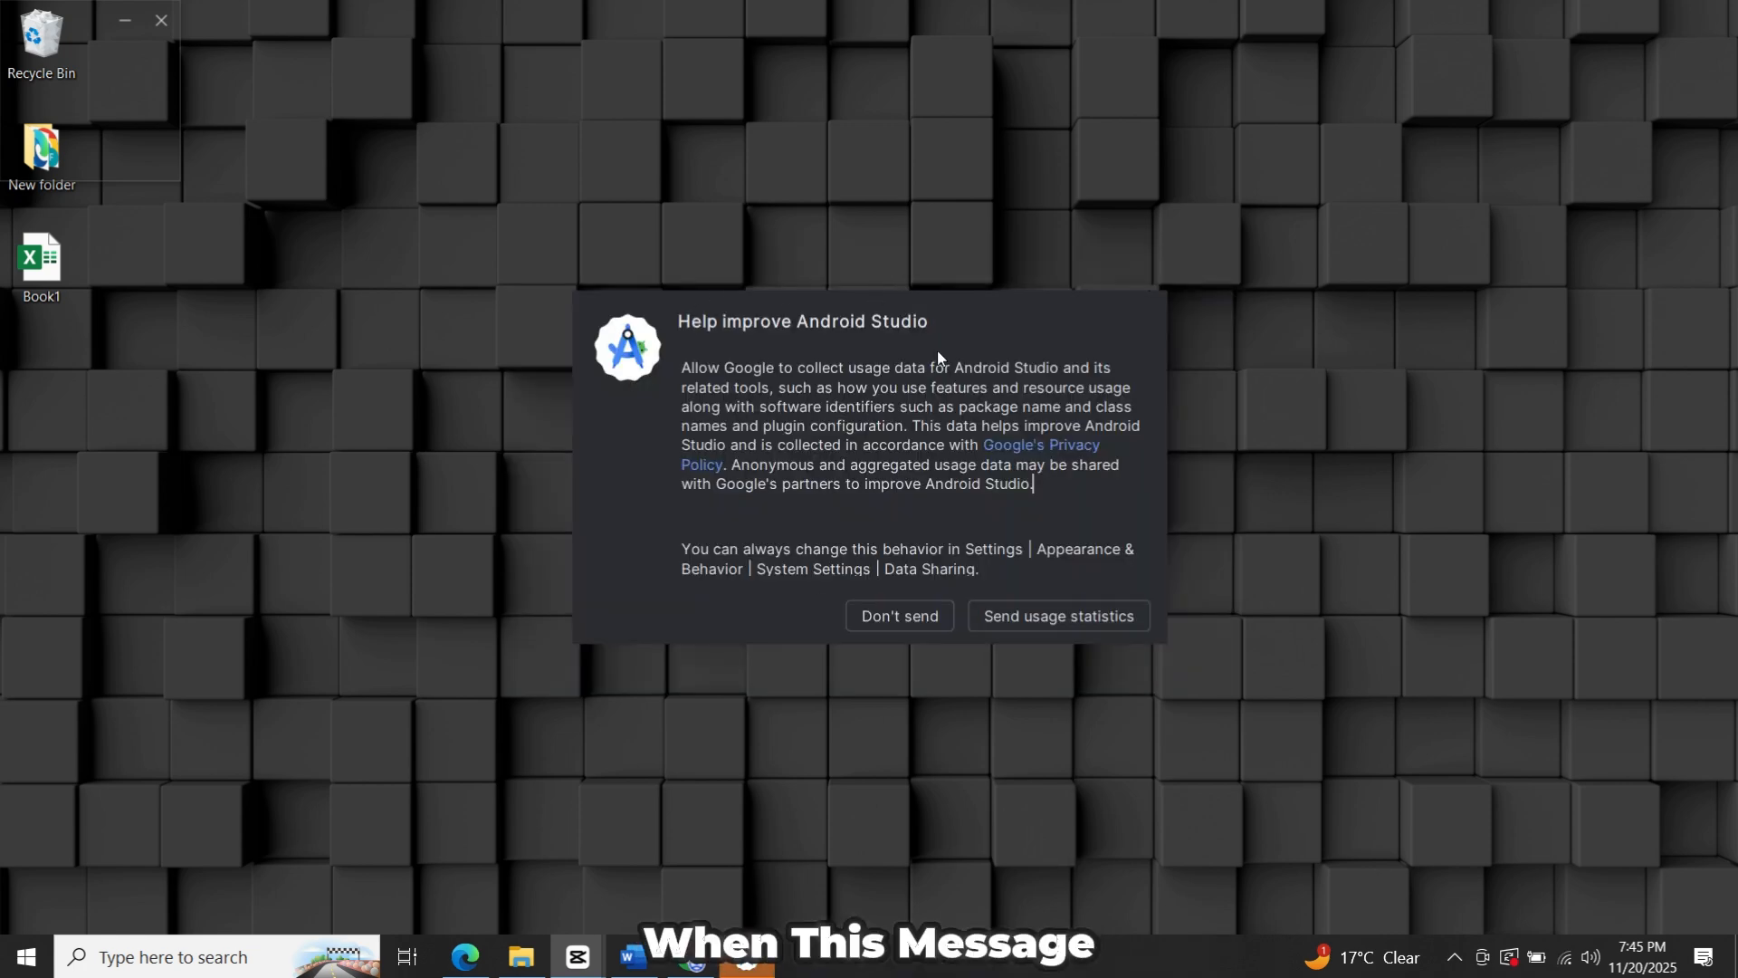
click(883, 618)
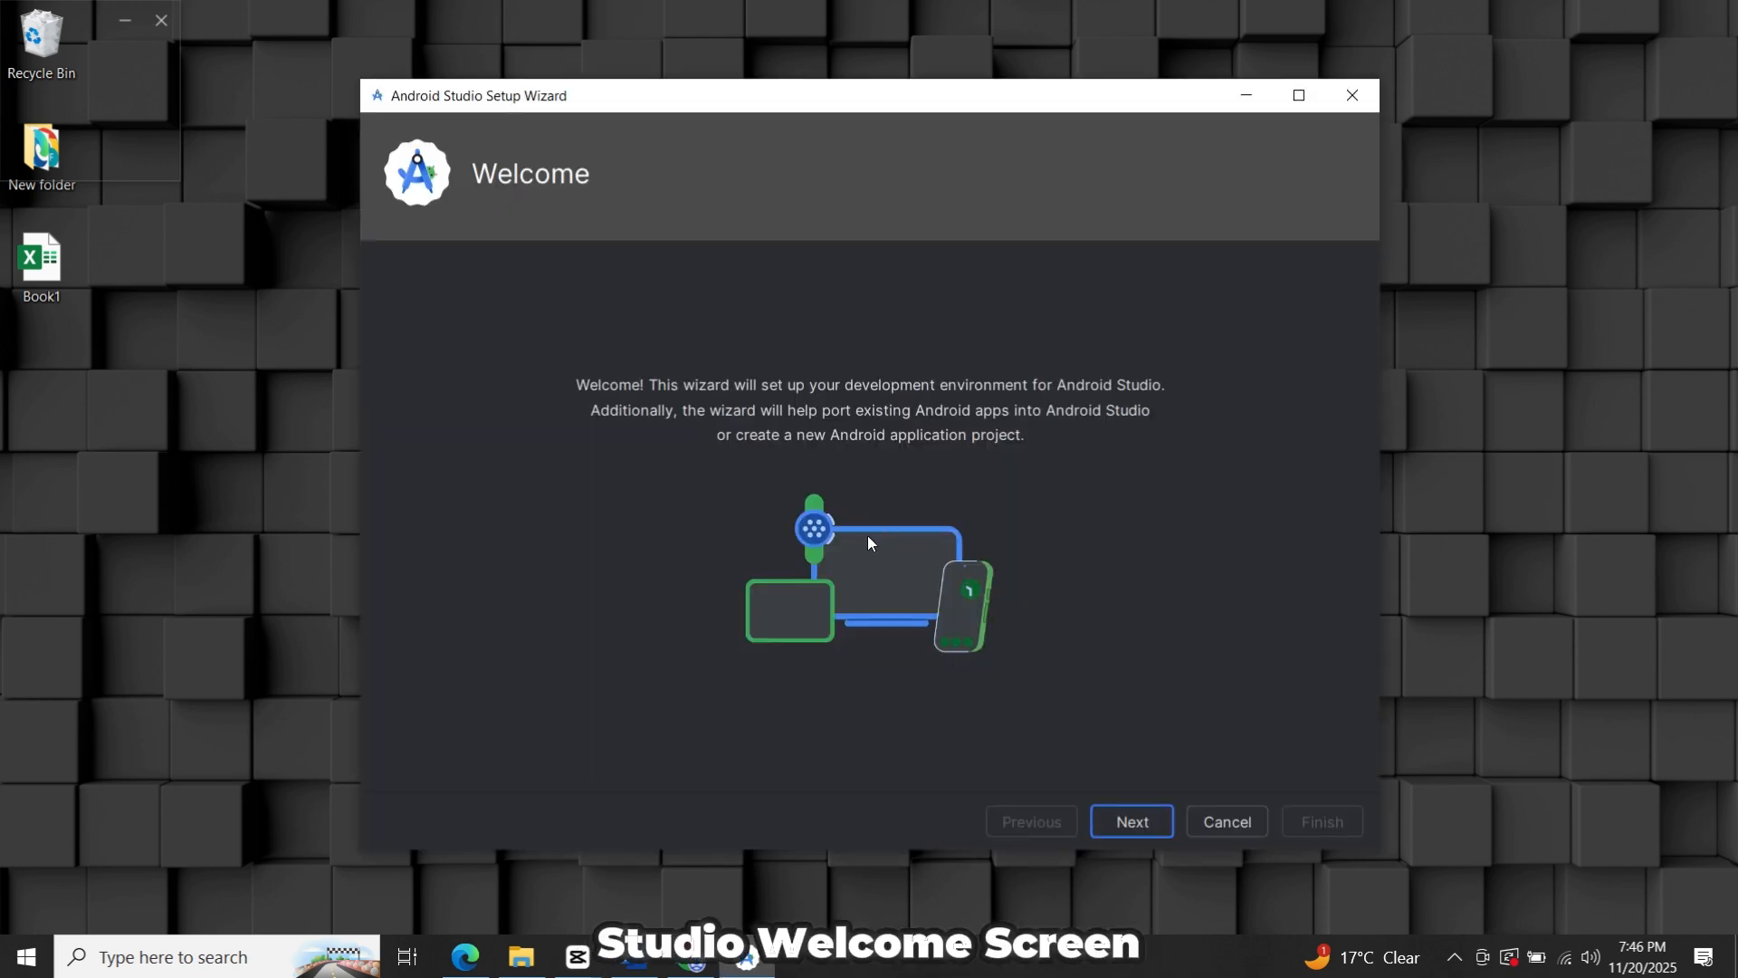
Complete the Setup Wizard with the Standard install type, keeping the SDK components and location, accepting android-sdk-license and downloading the components
click(1135, 819)
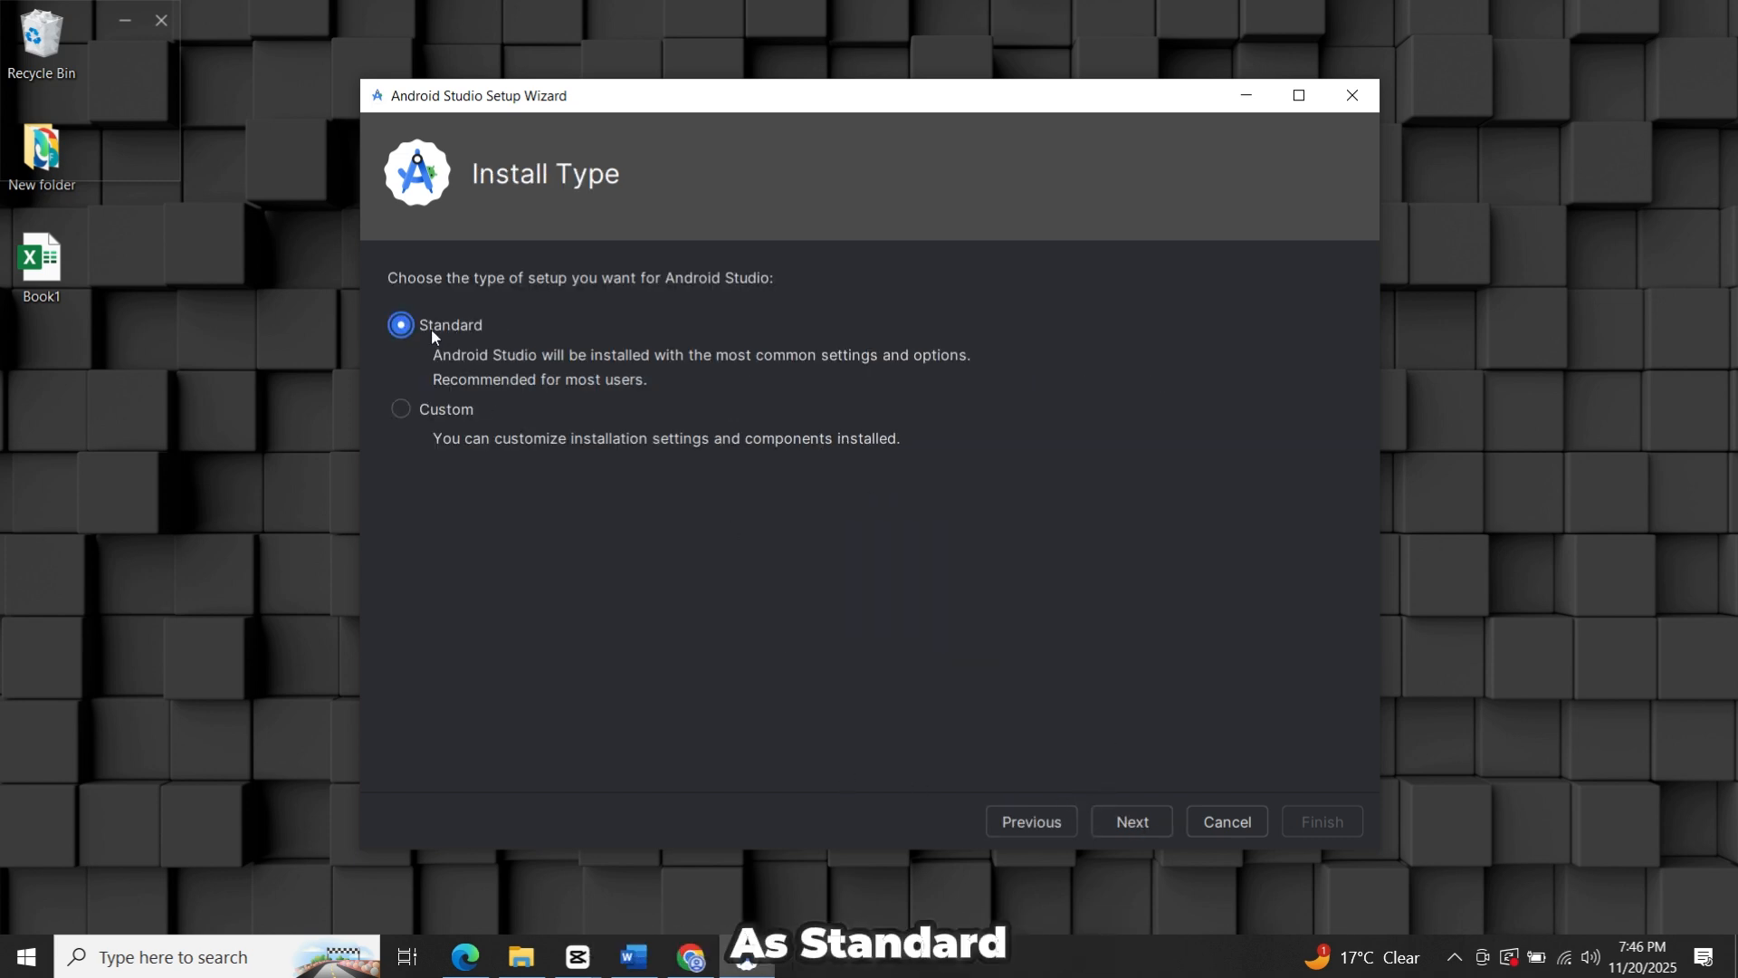
click(1148, 822)
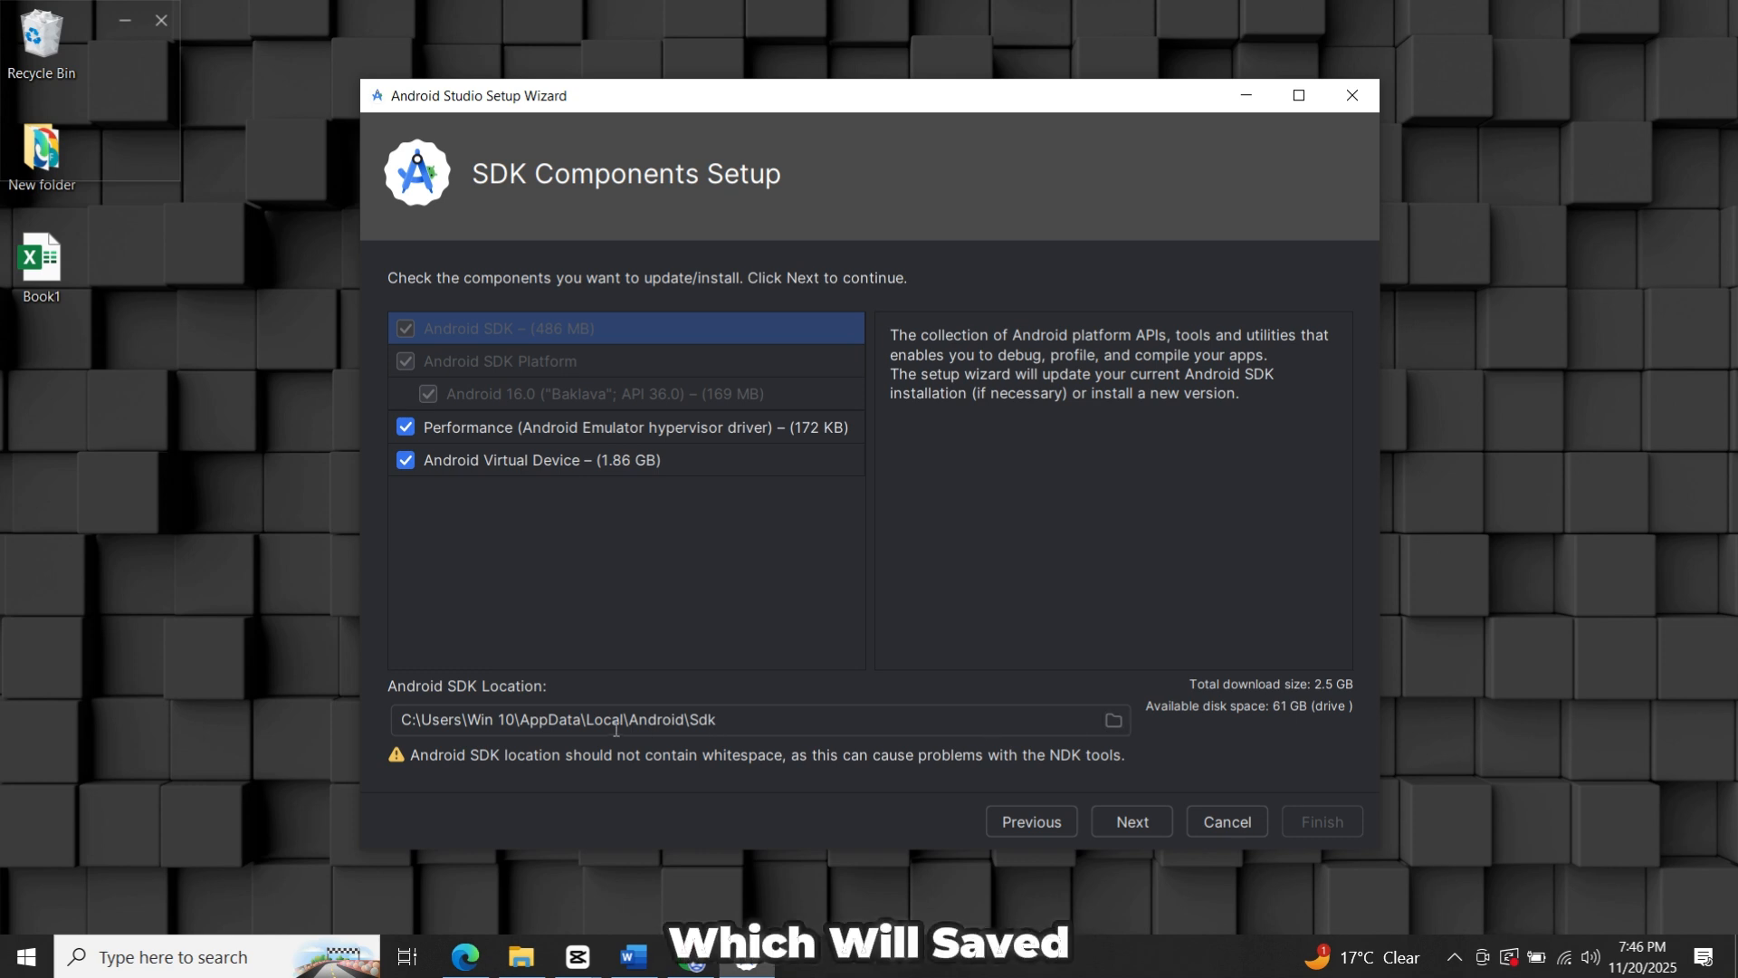
click(1135, 822)
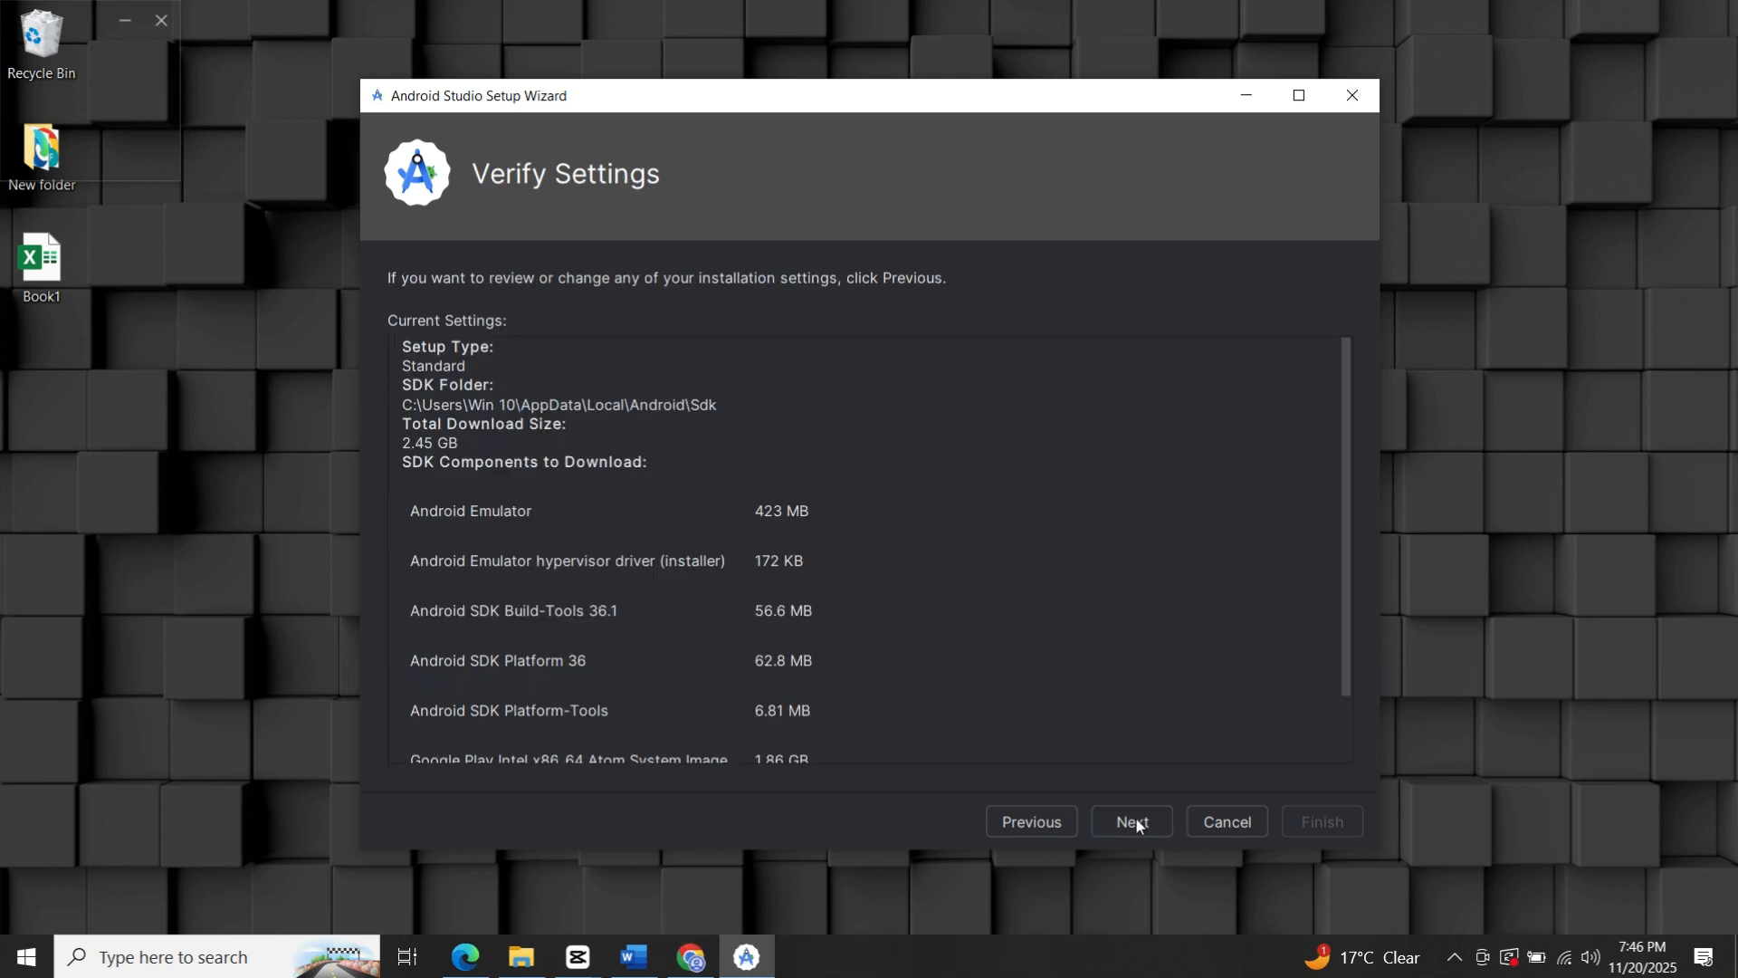
click(1135, 816)
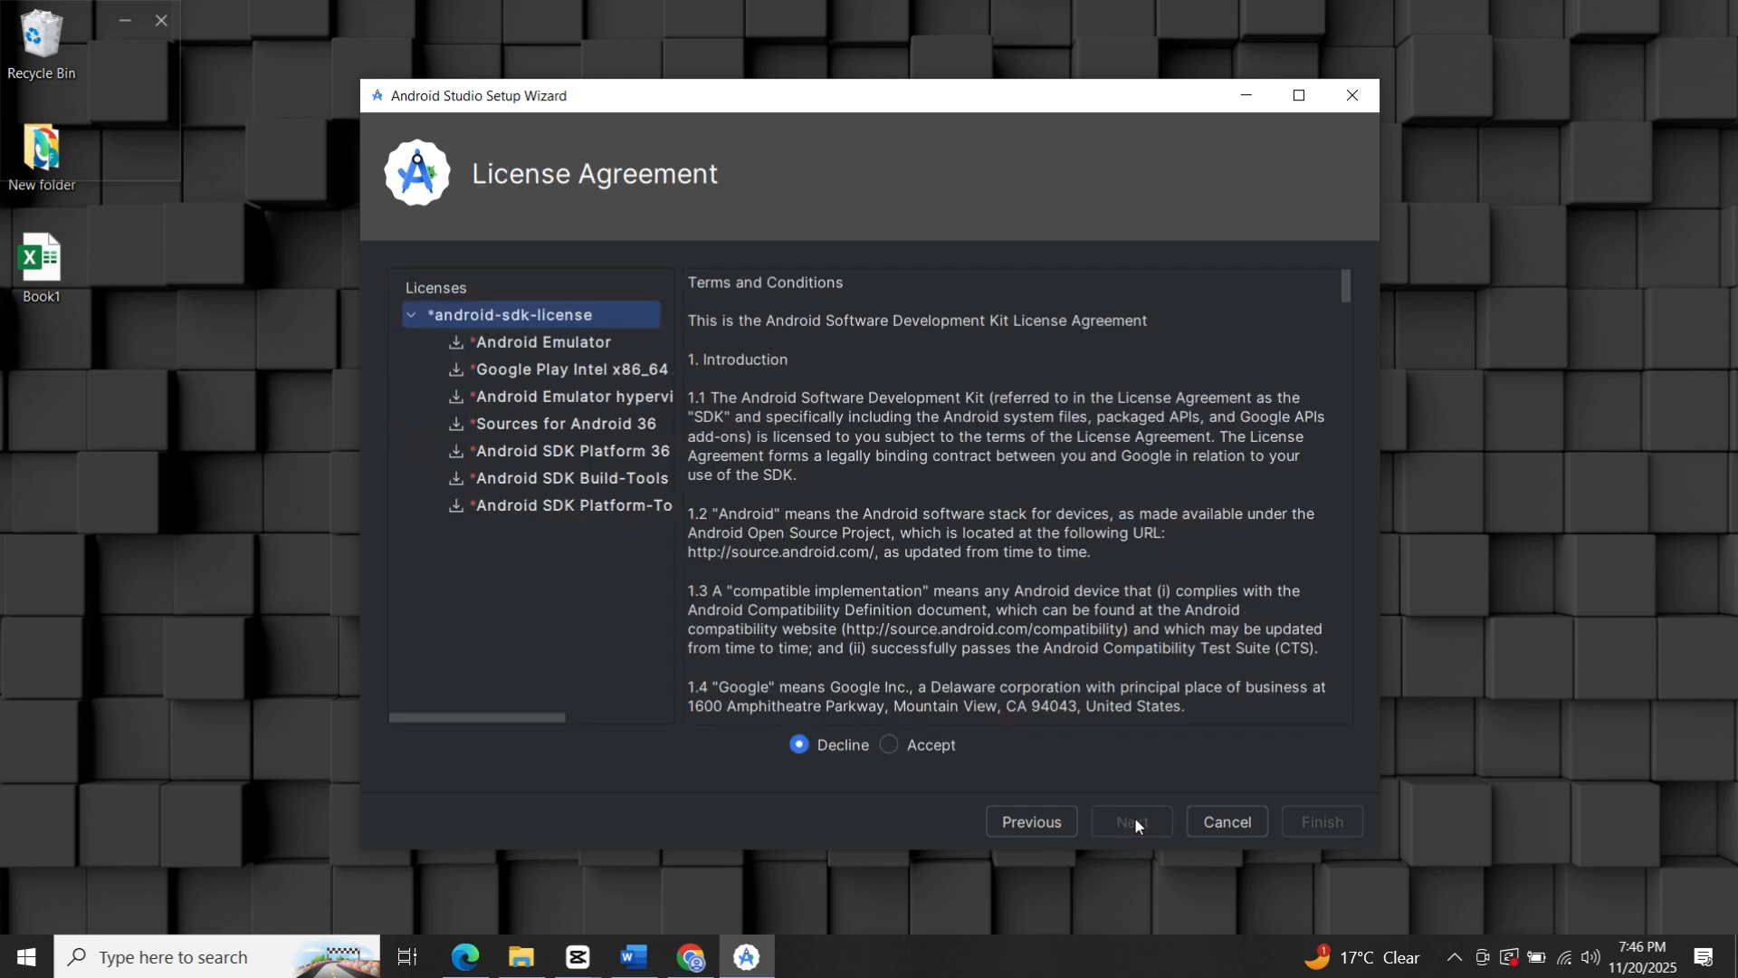
click(918, 744)
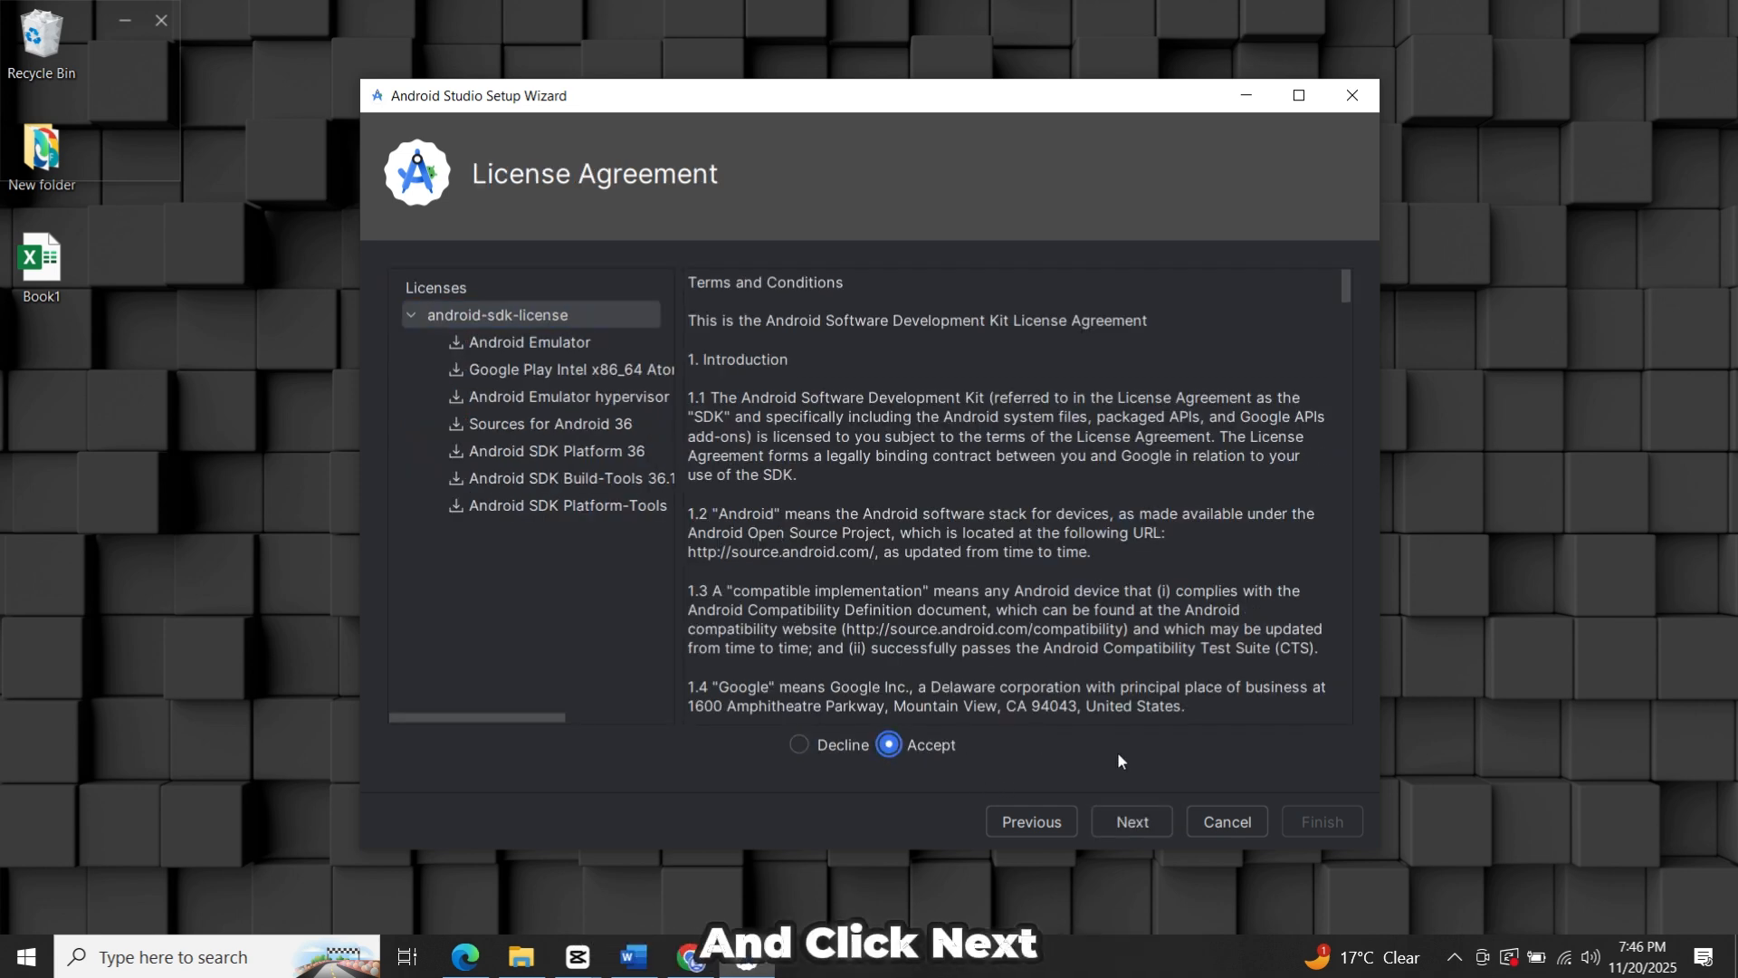
click(1137, 819)
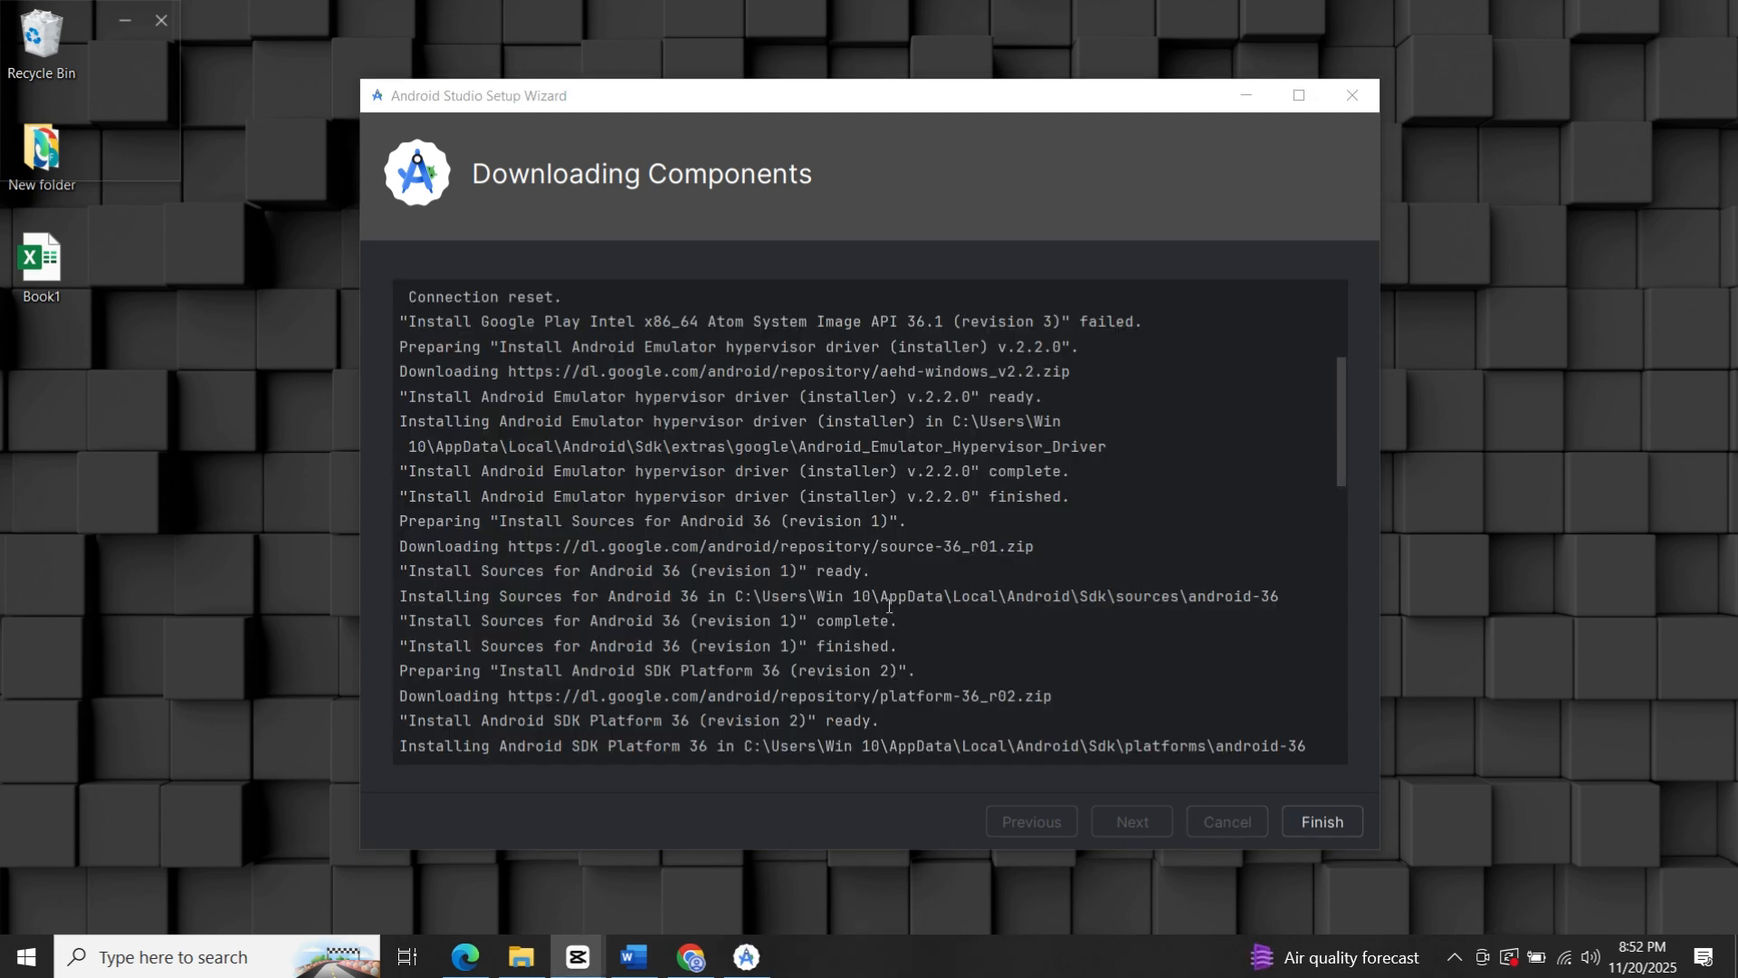
click(1341, 825)
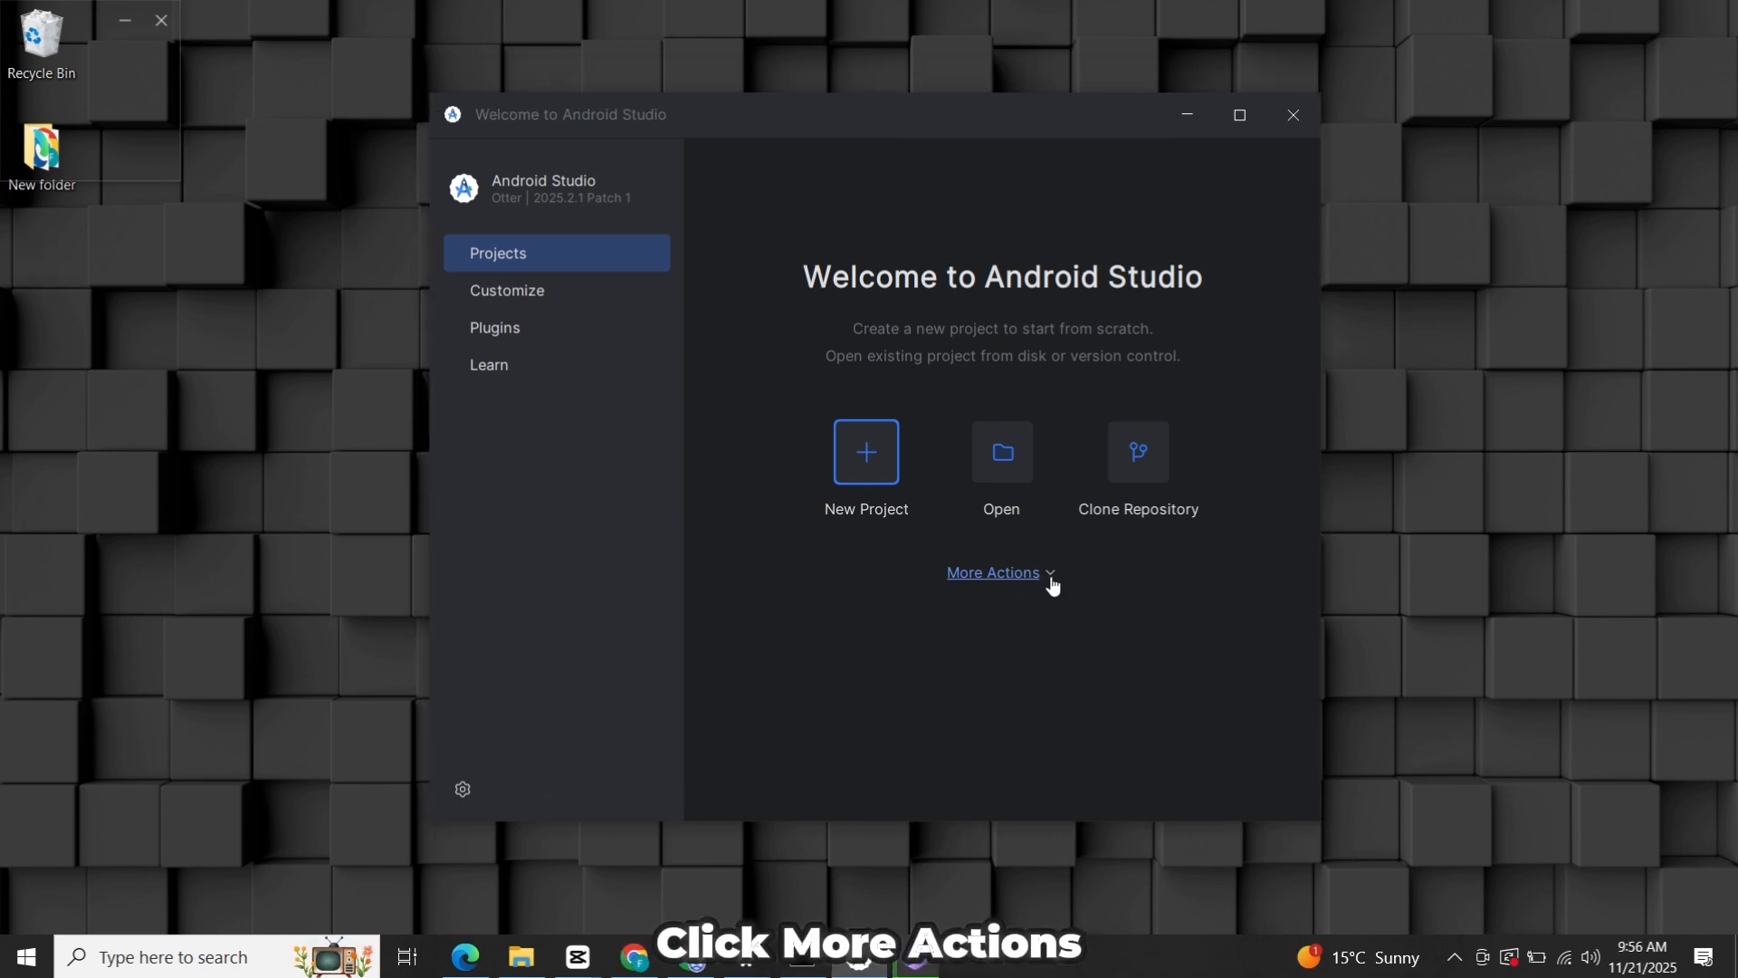
Start adding a device in the Virtual Device Manager and install the Android Emulator hypervisor driver
click(1050, 579)
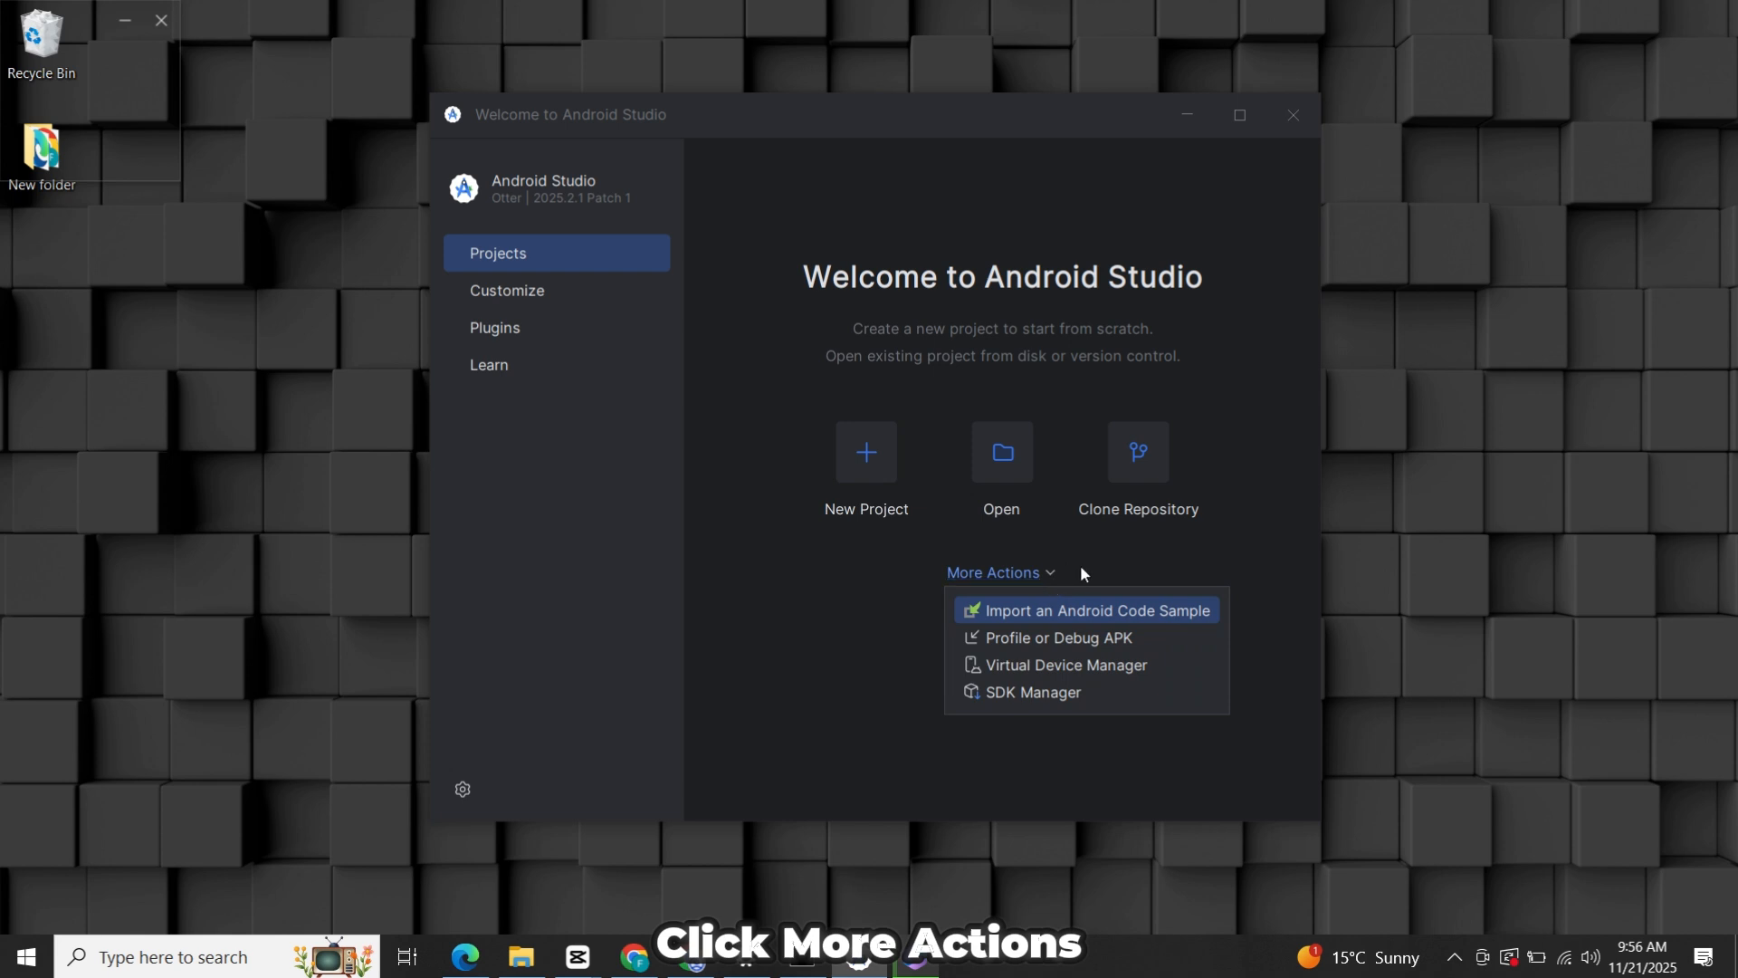
click(1075, 668)
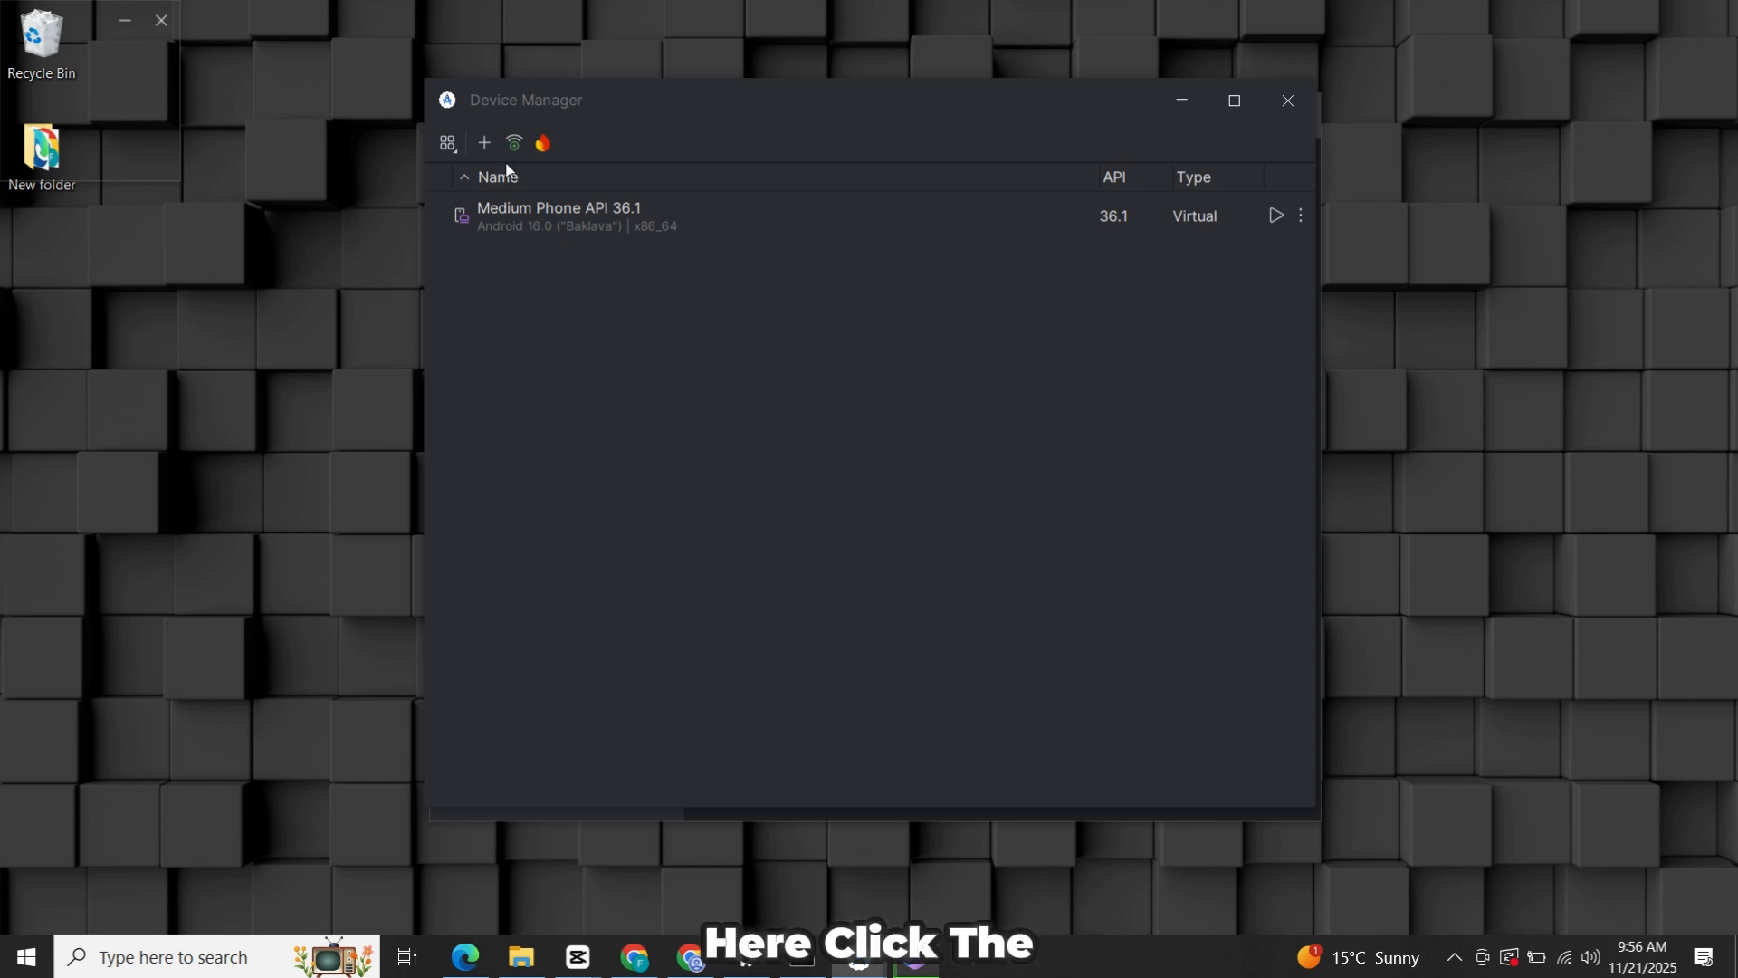
click(486, 143)
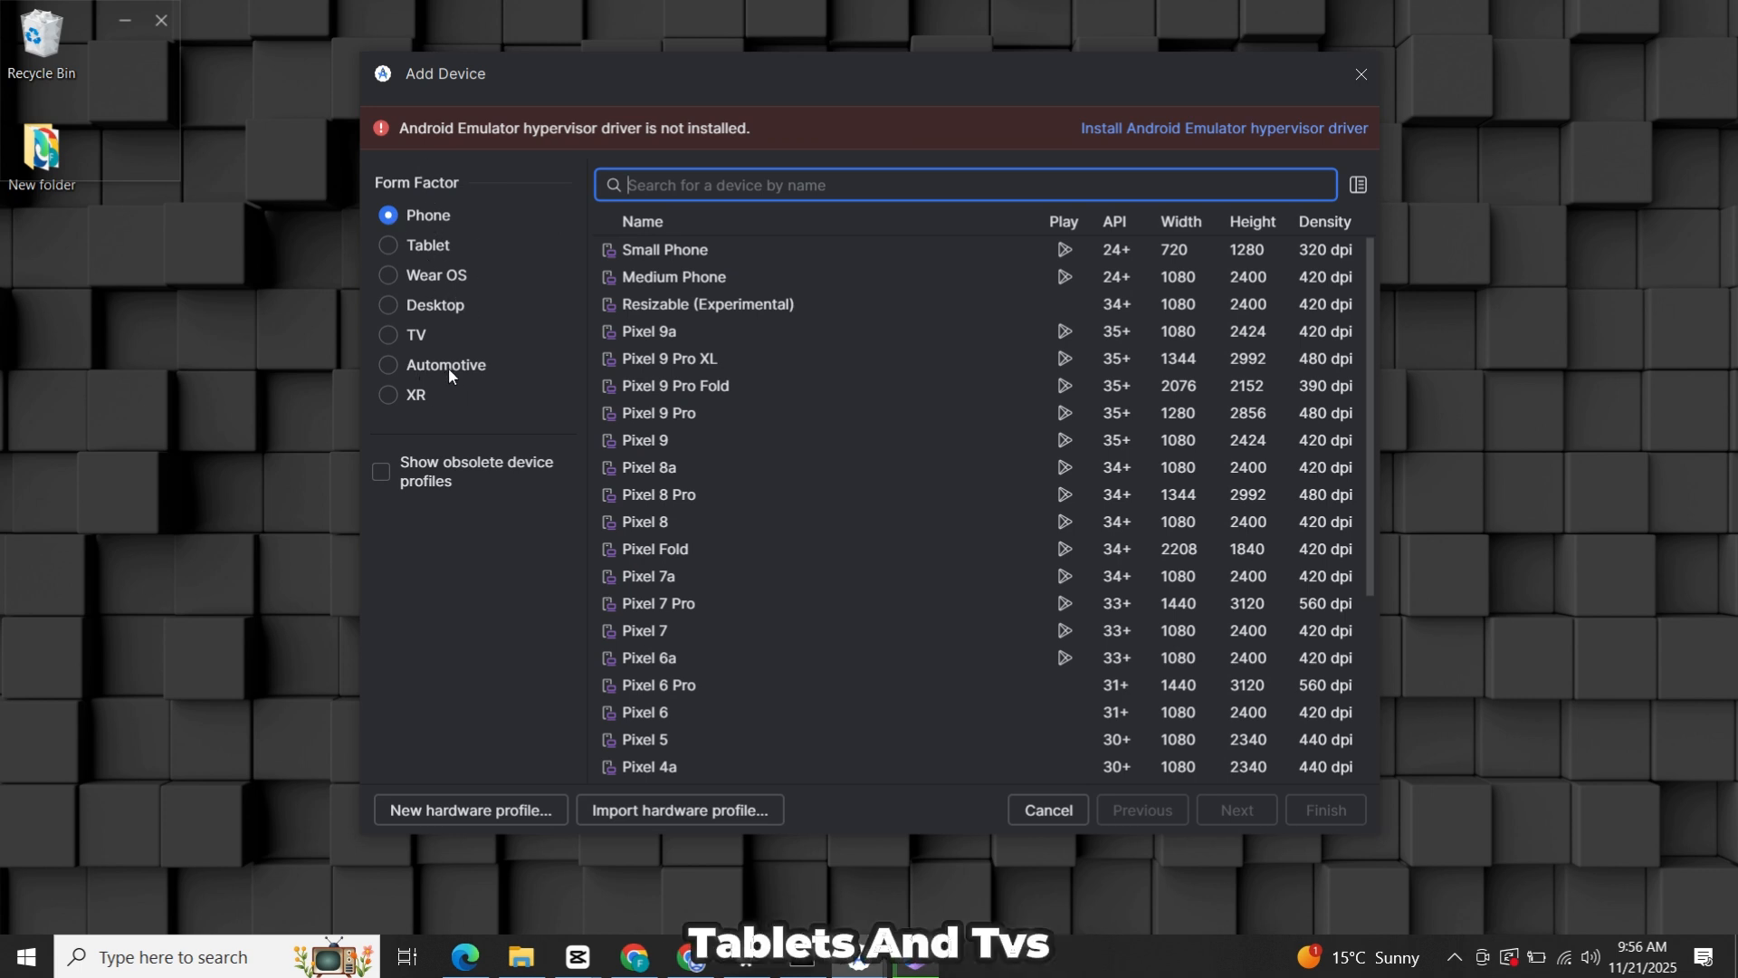
click(1161, 128)
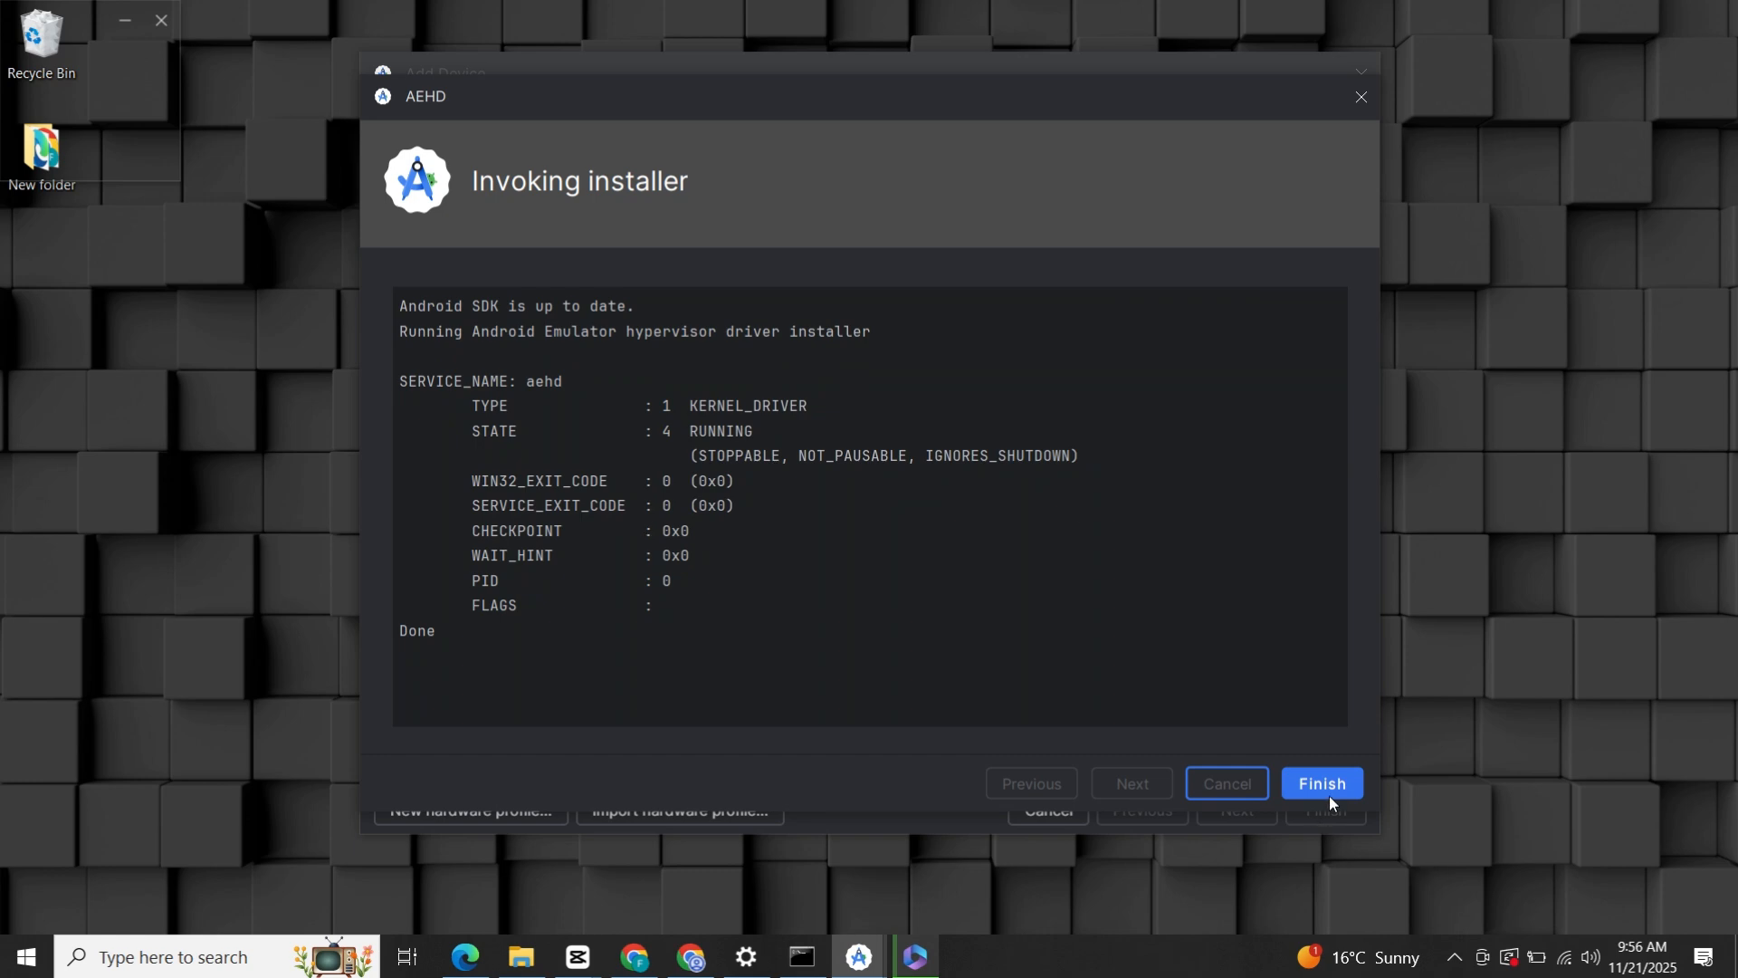
click(1329, 790)
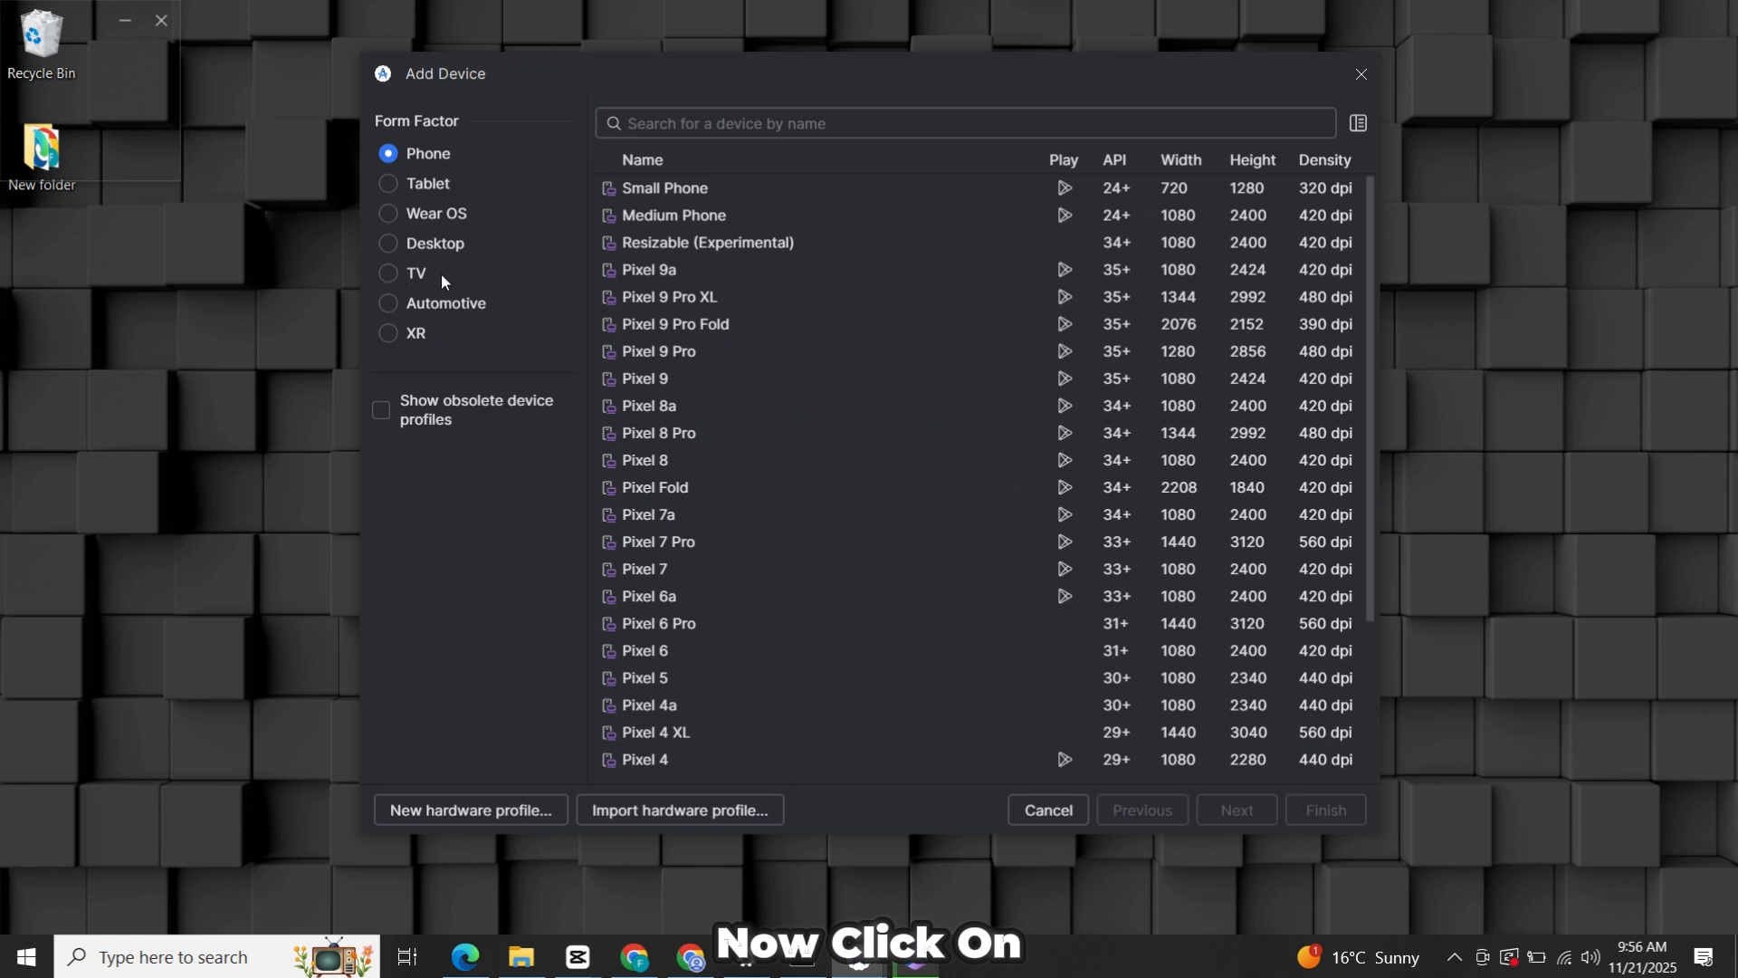
Create a Television (1080p) virtual device, downloading the Google TV Intel x86 Atom System Image for API 36.0
click(389, 274)
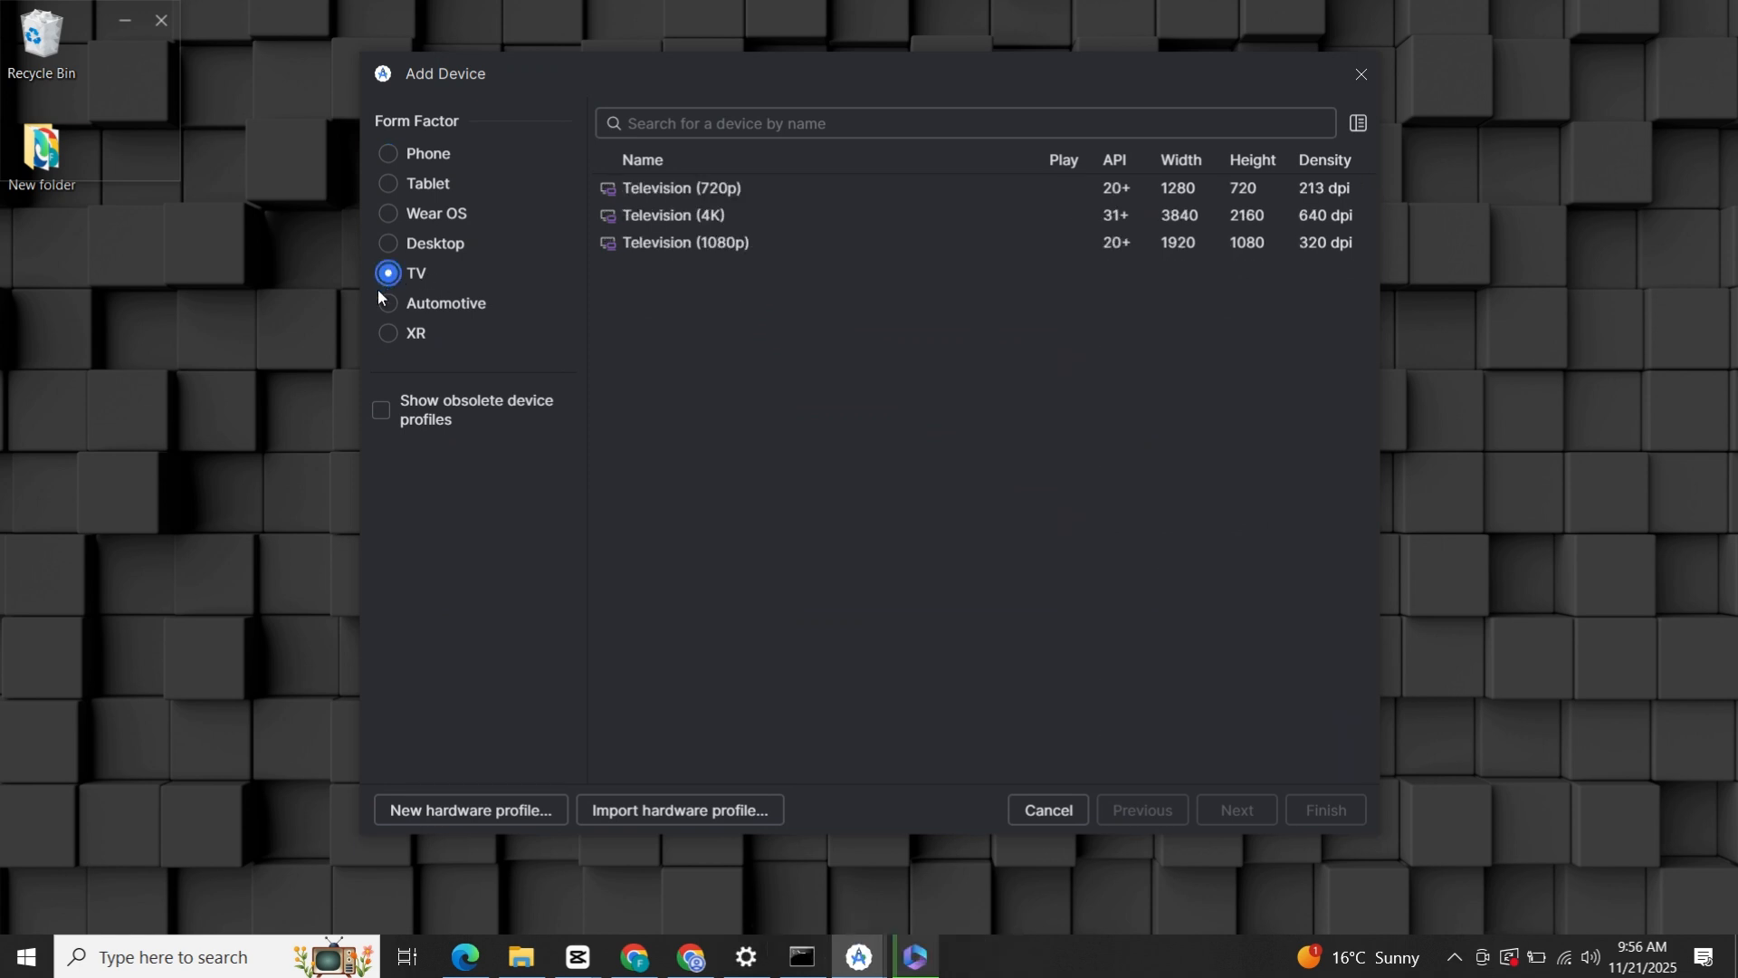
click(713, 245)
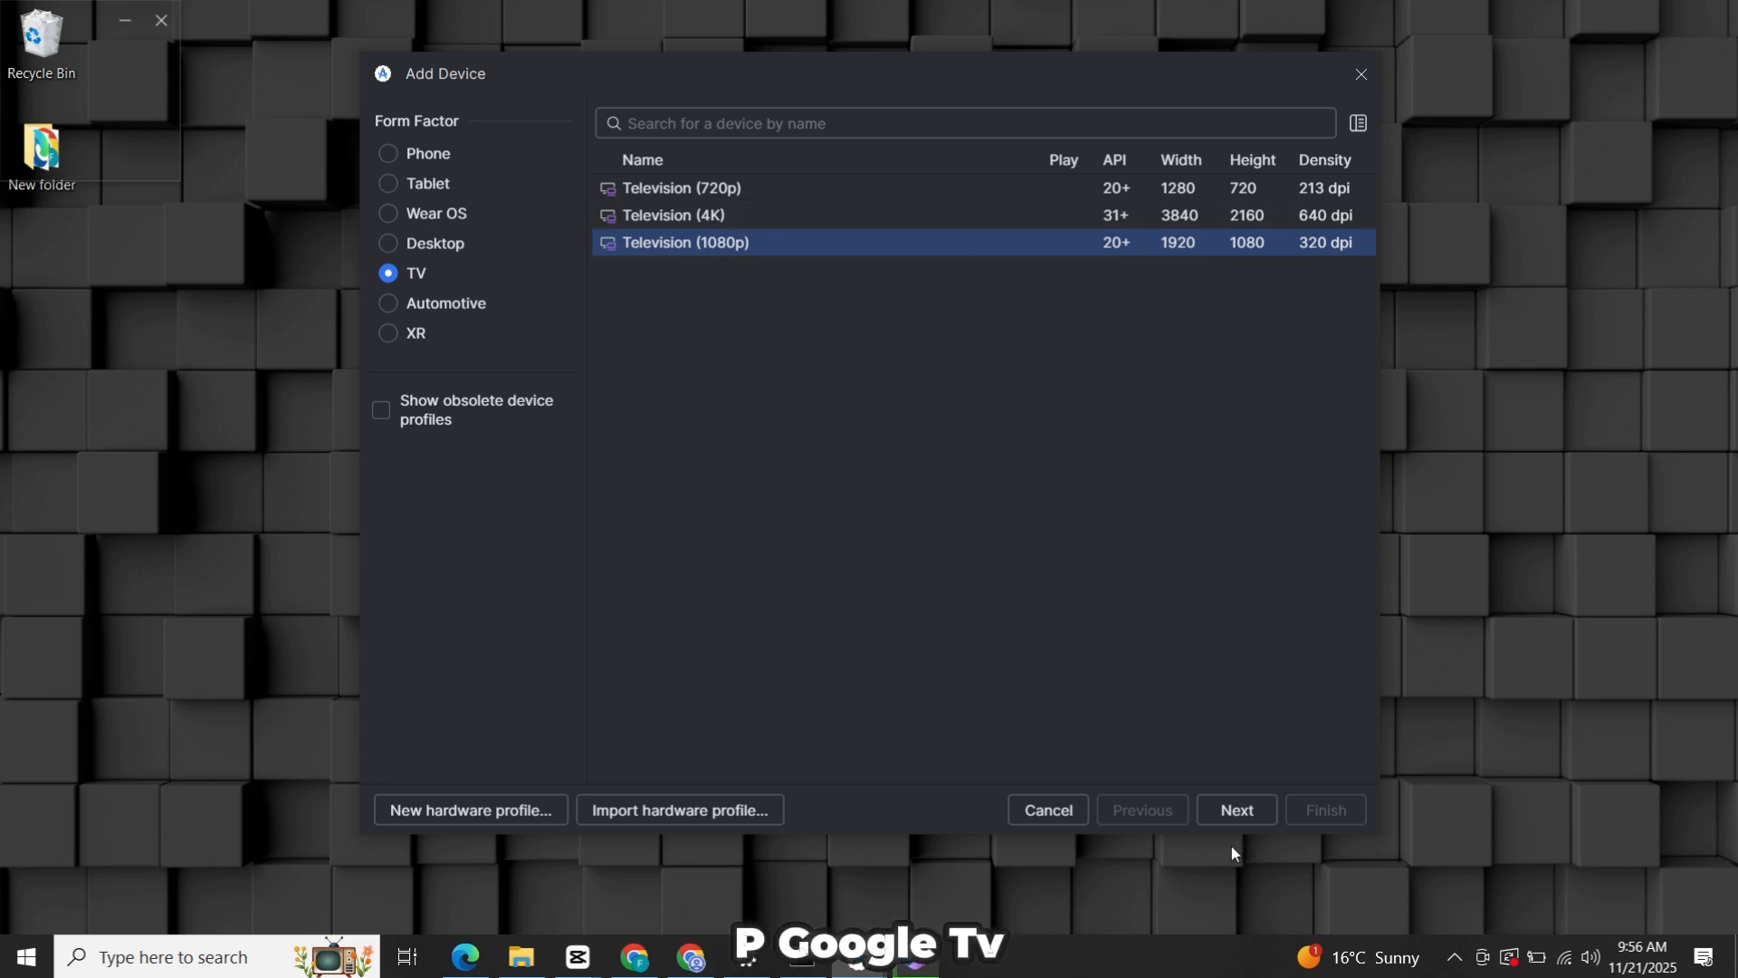
click(1249, 814)
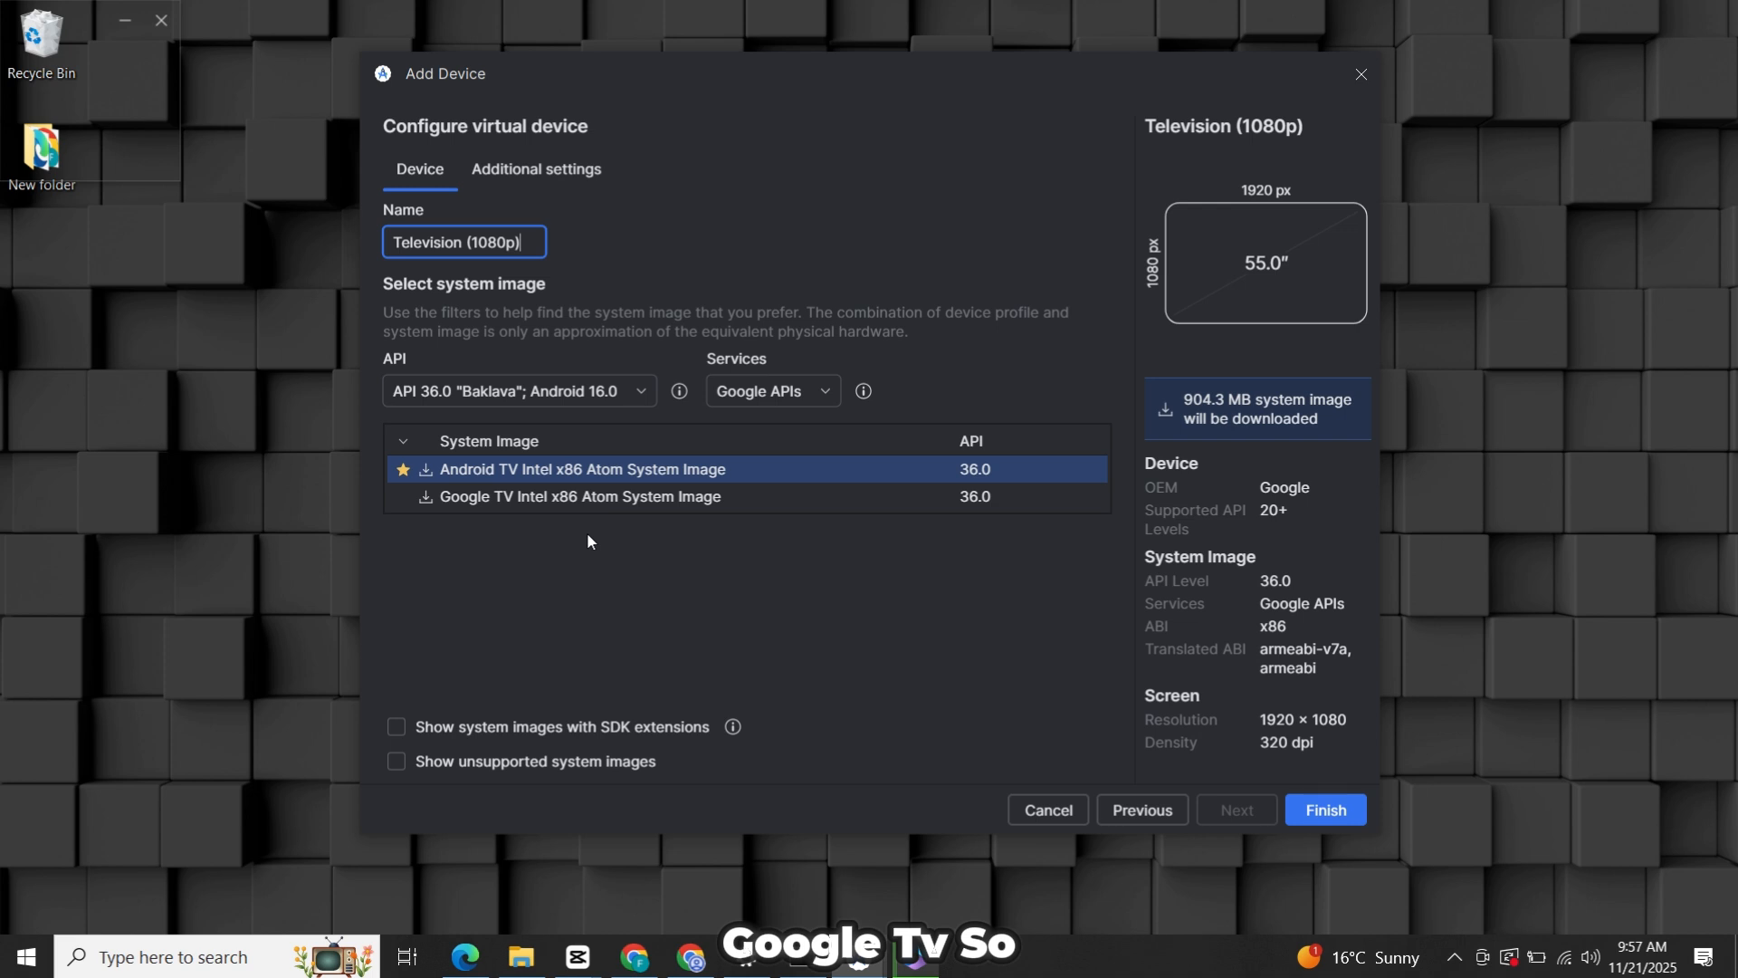
click(426, 497)
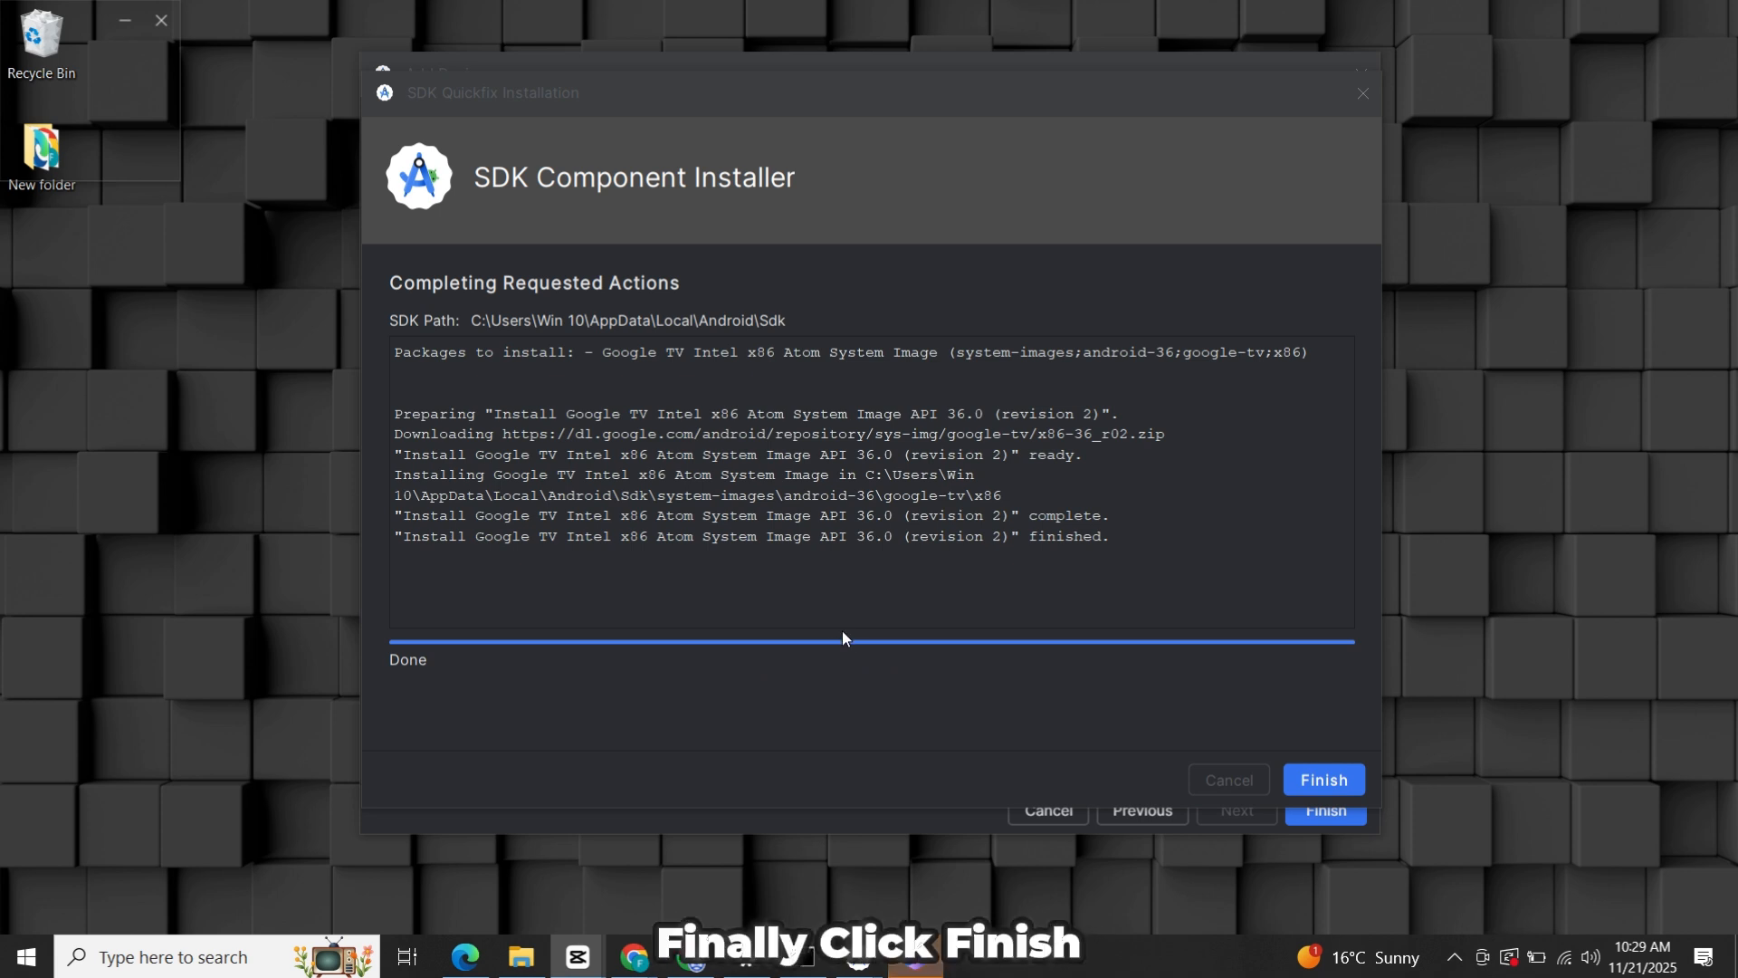
click(1343, 787)
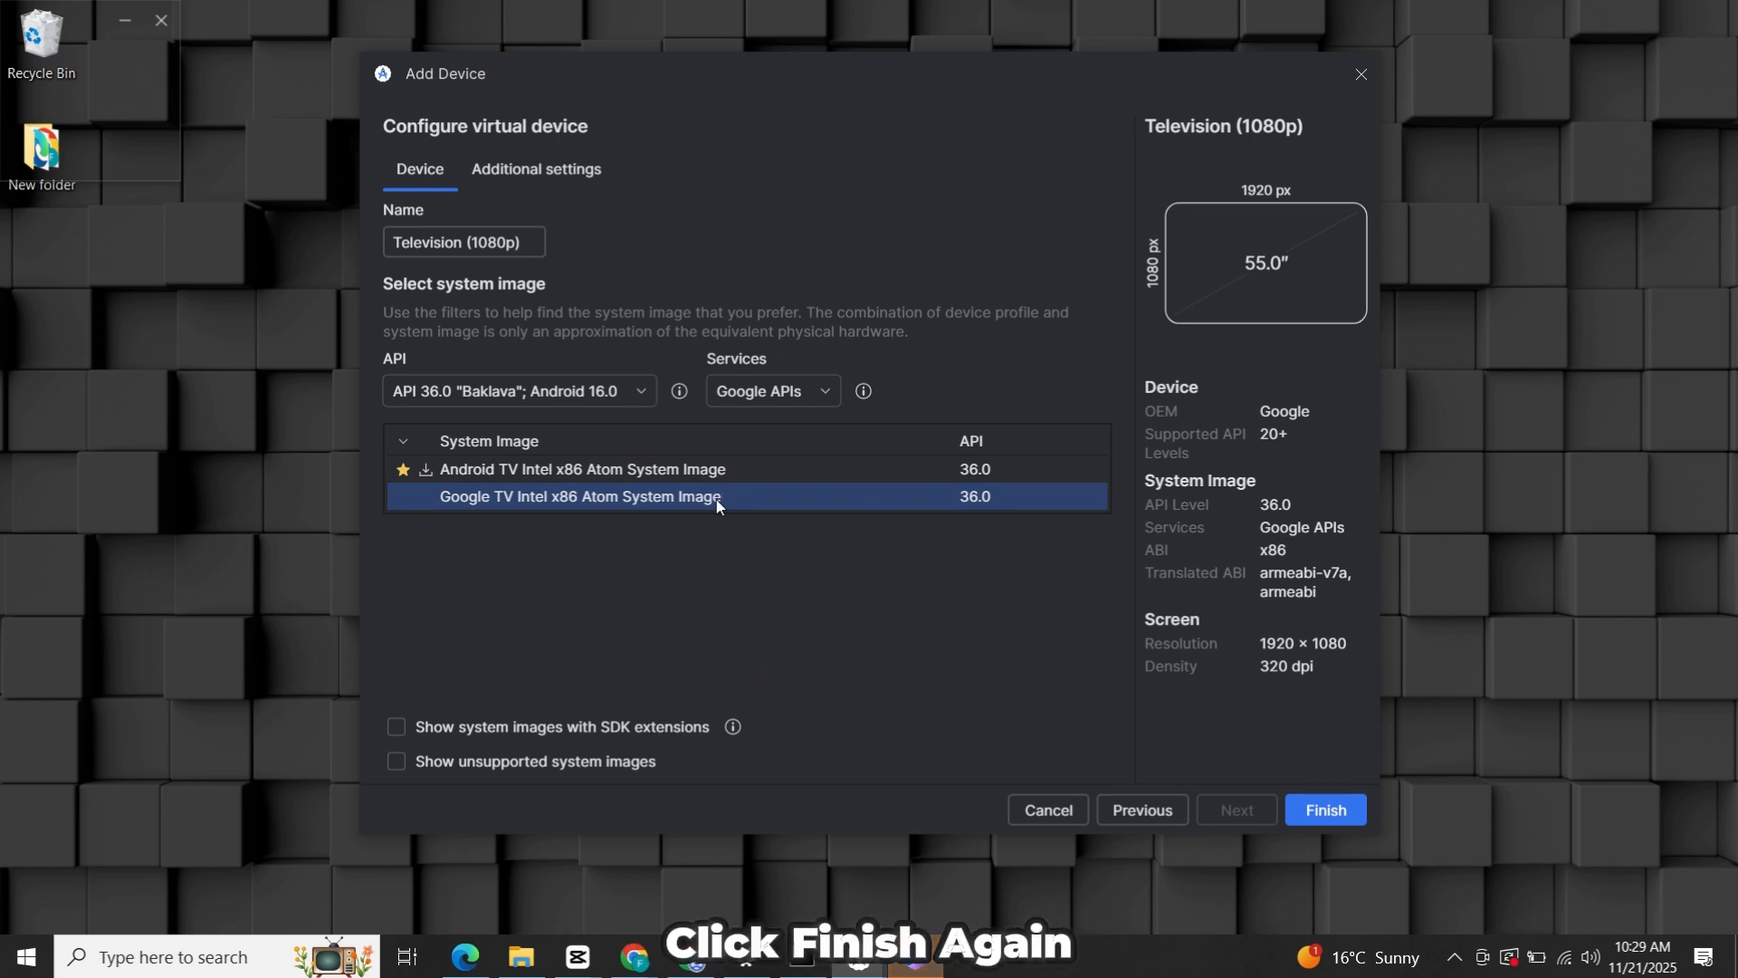
click(1332, 818)
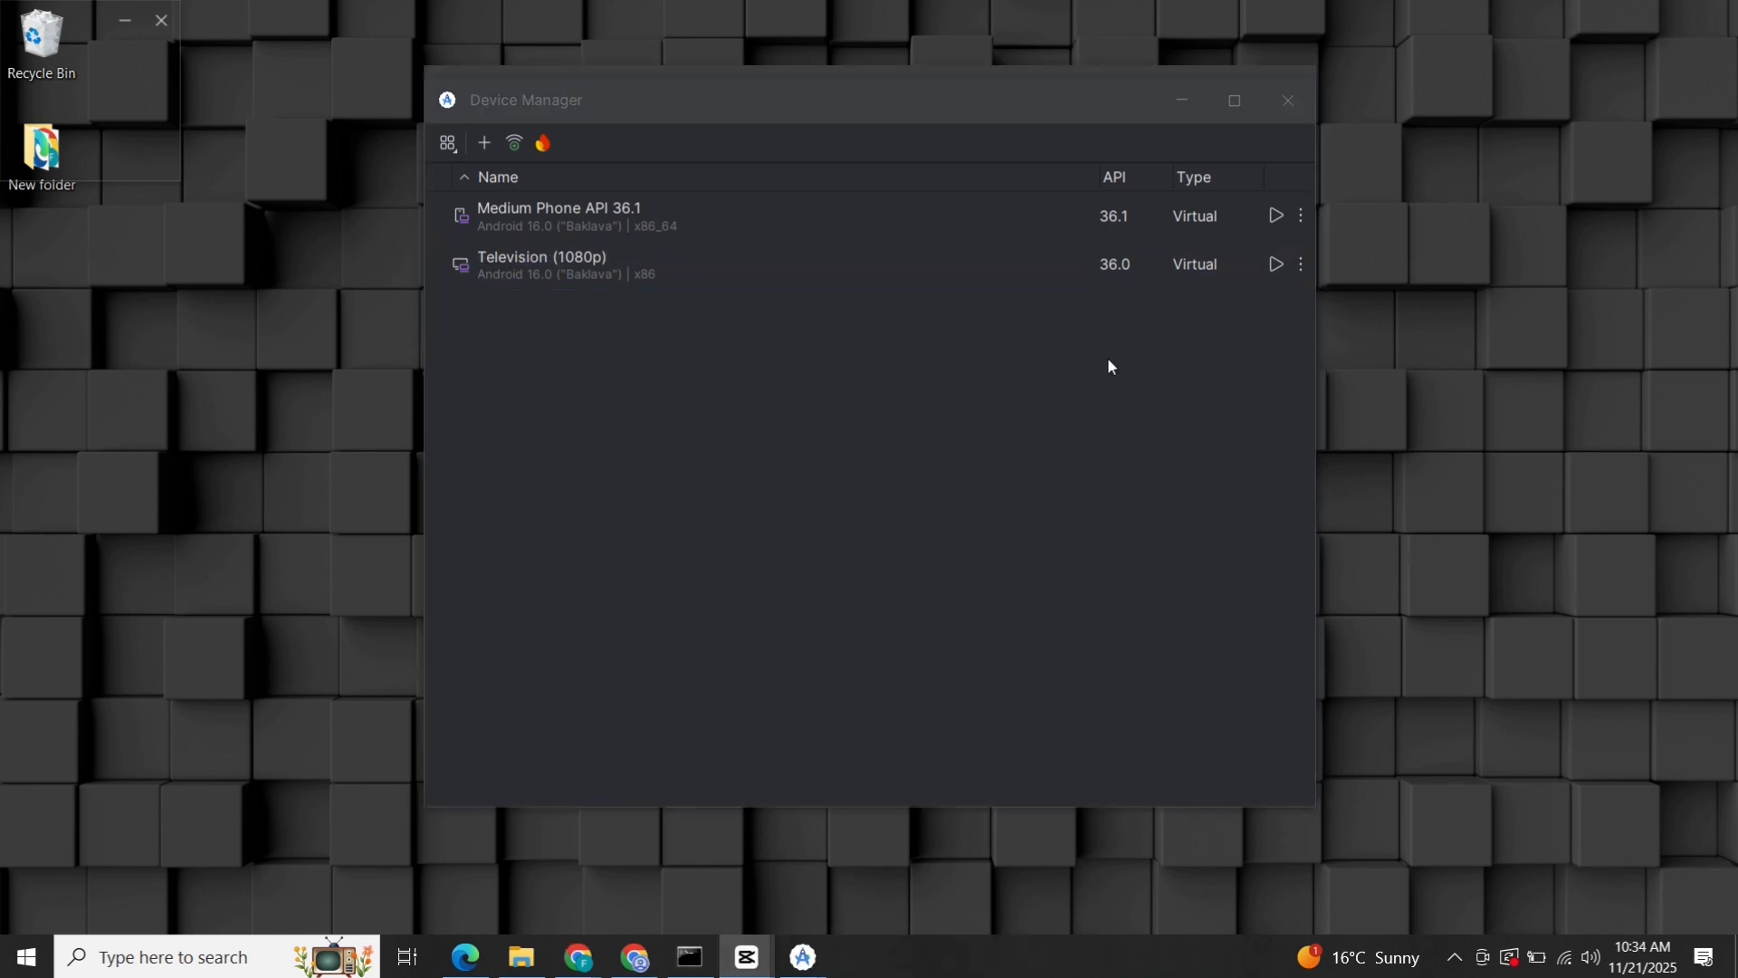
Launch the Television (1080p) virtual device and minimize the Device Manager window
click(1276, 264)
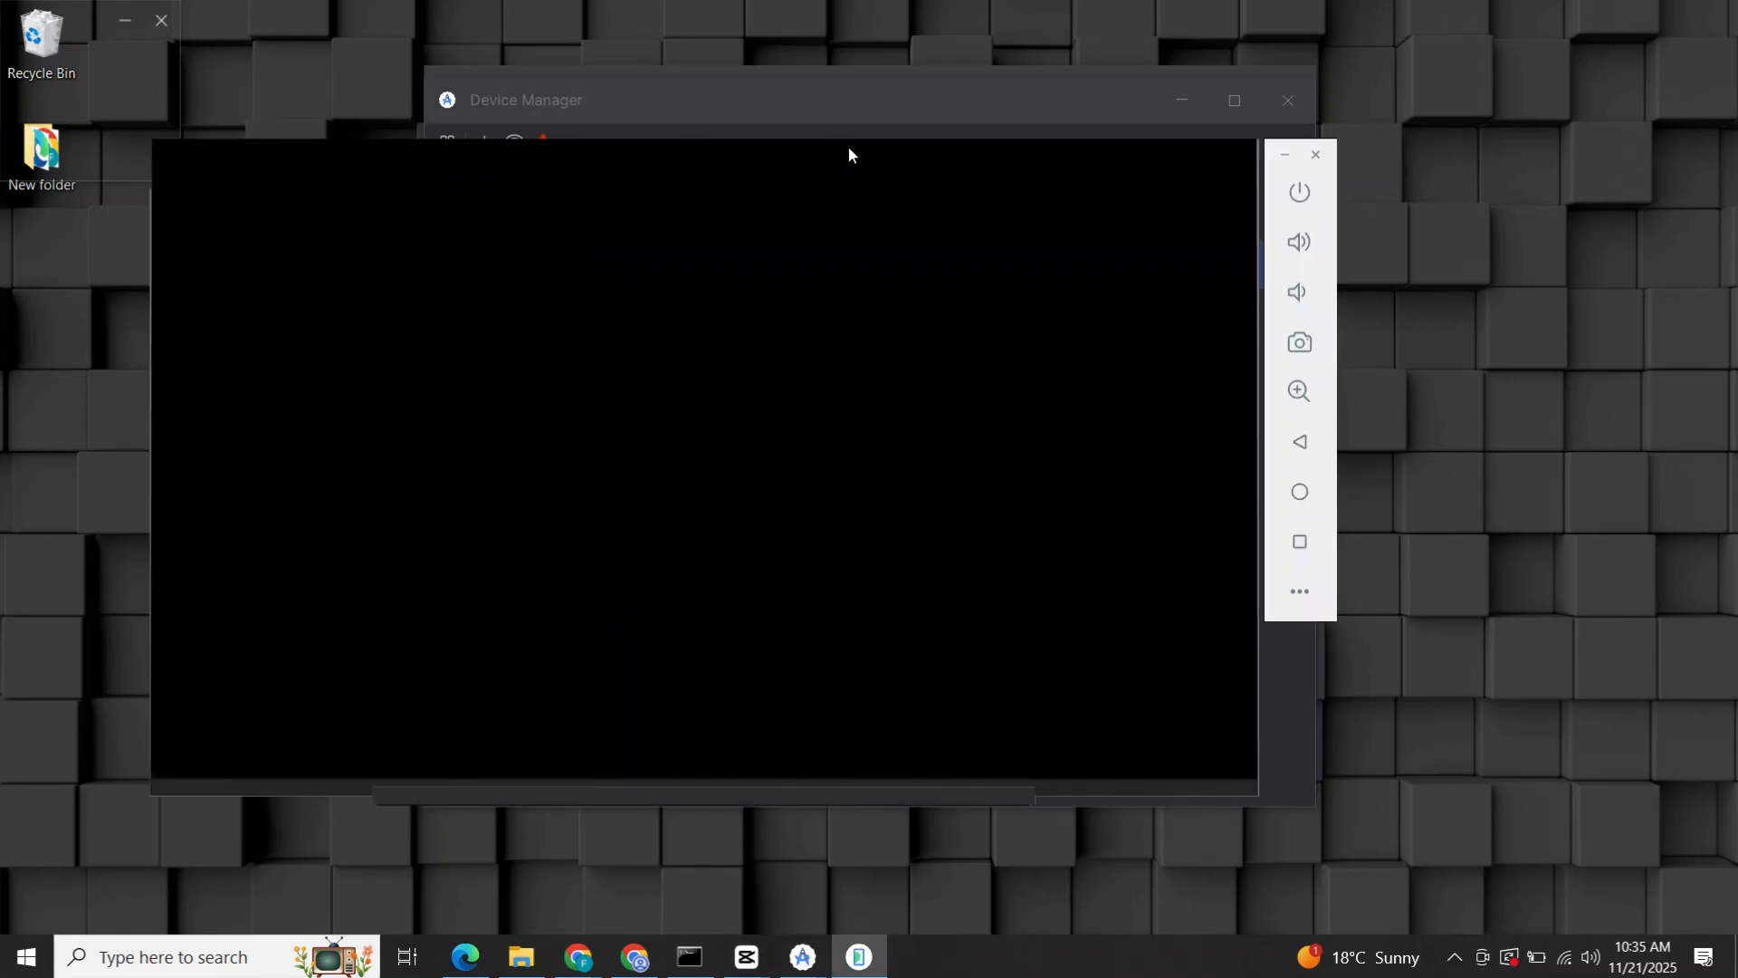
click(1183, 80)
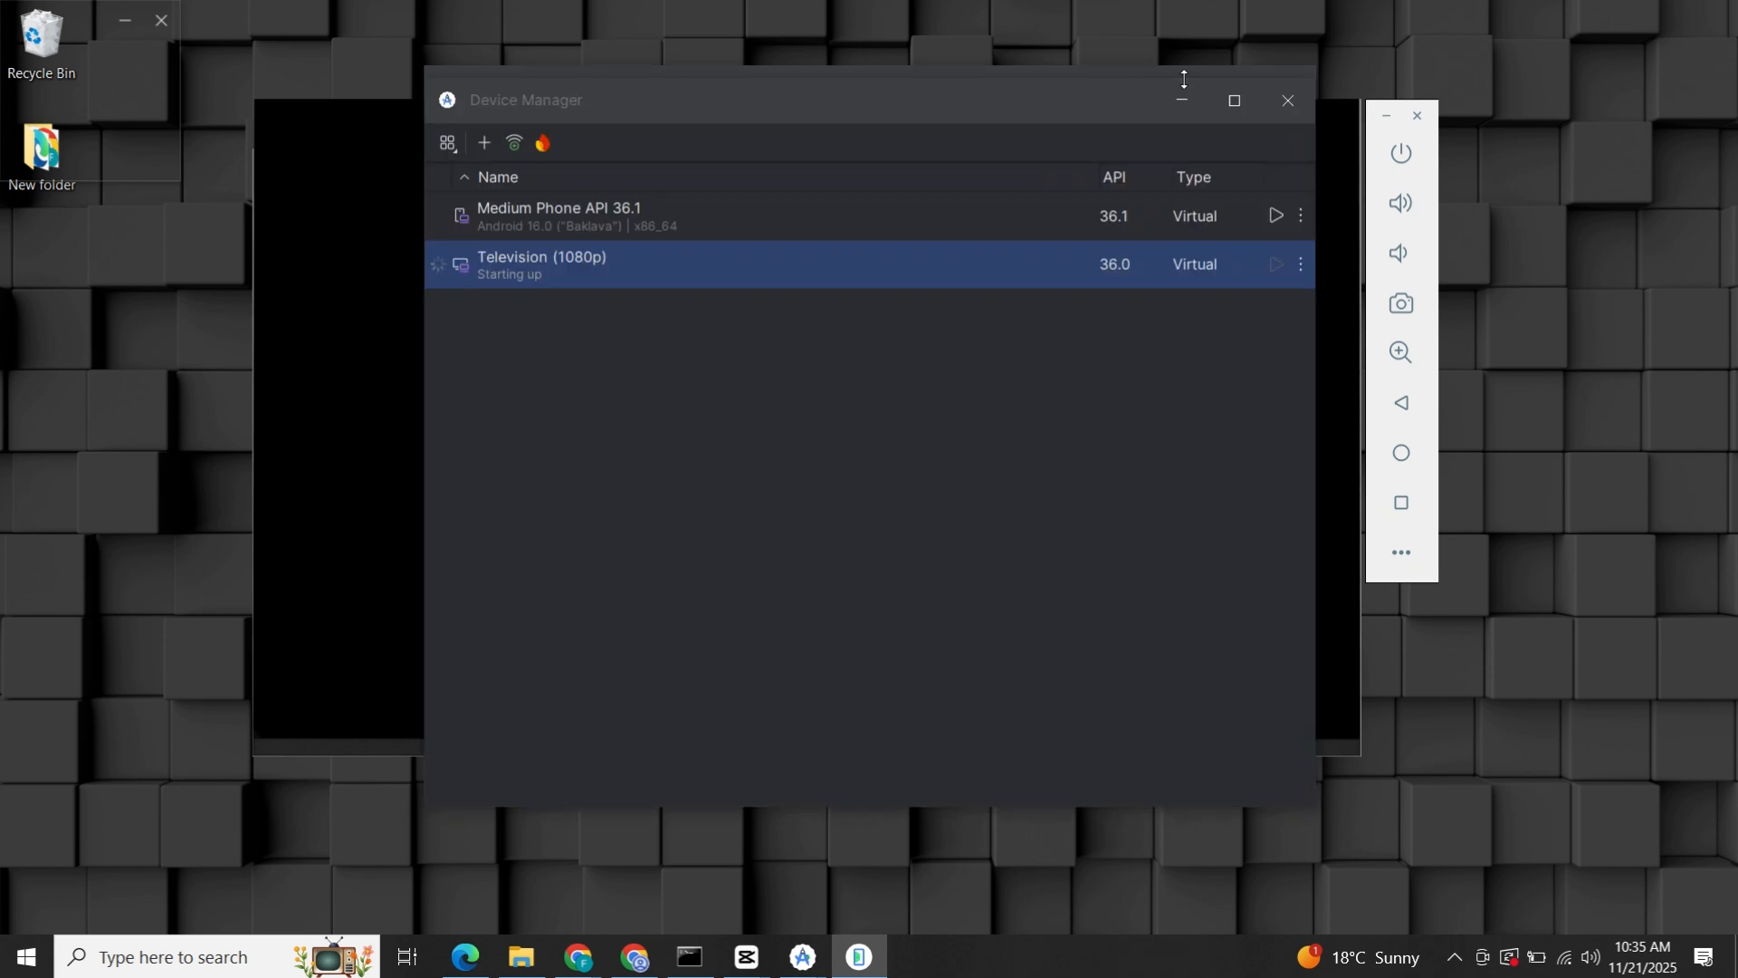
click(1183, 100)
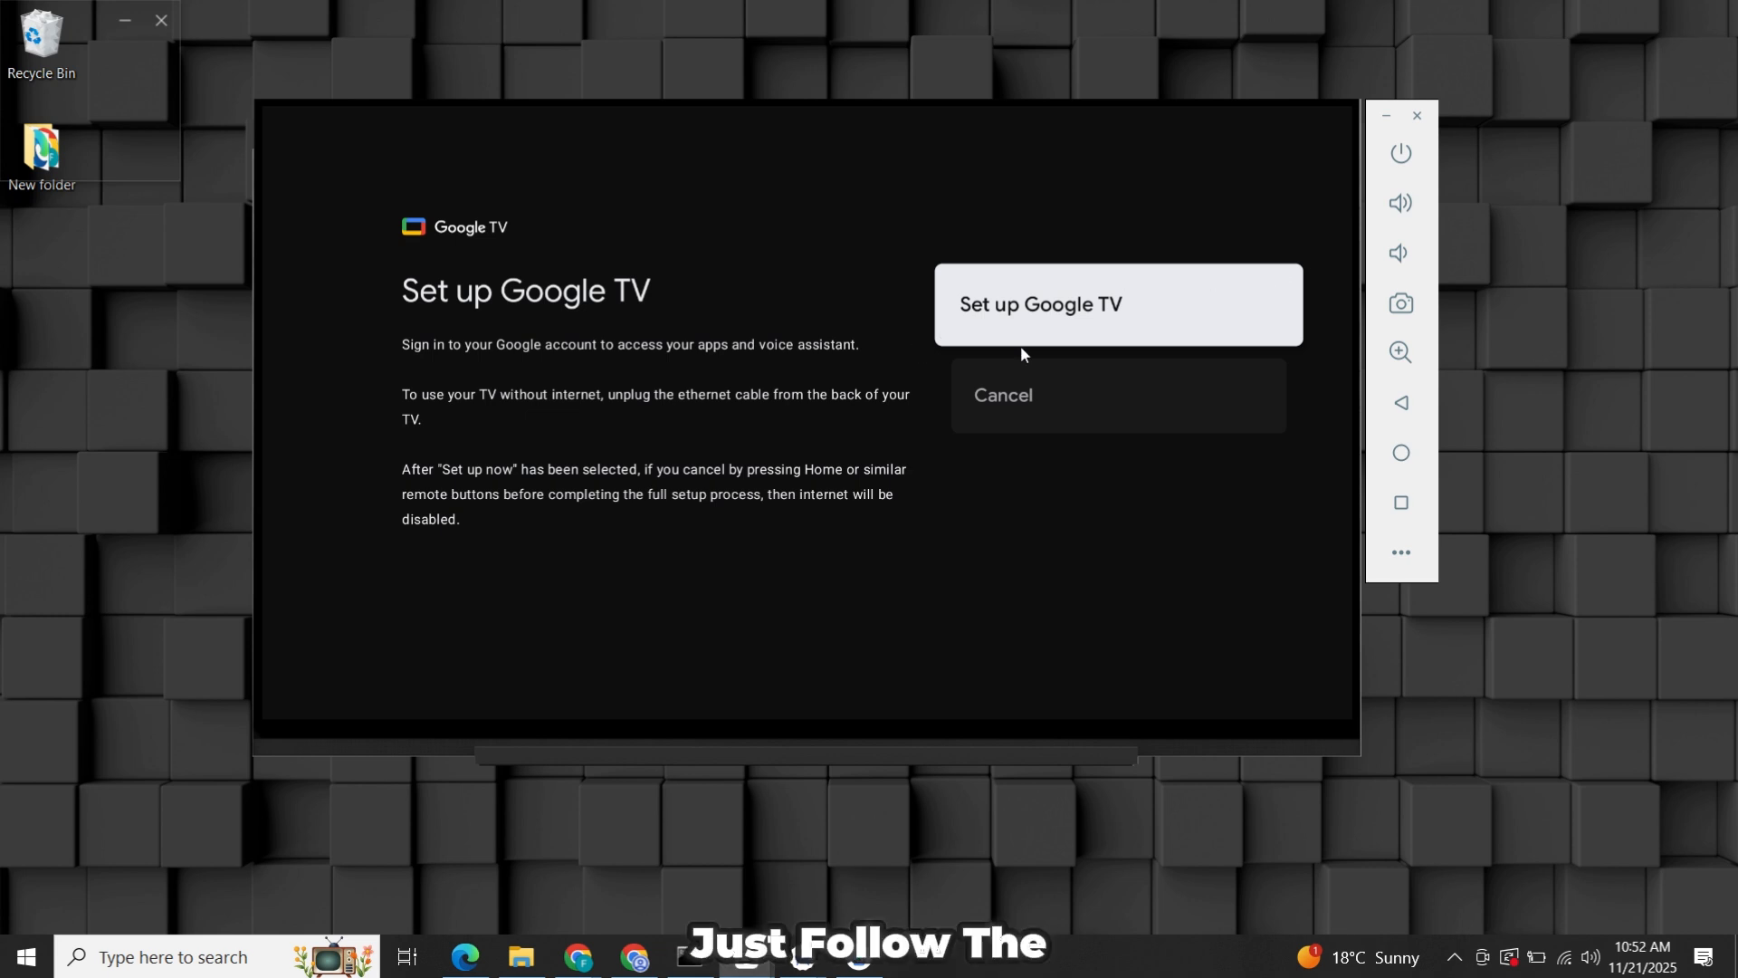
Start the Google TV setup in the emulator and add a Google account
click(1051, 321)
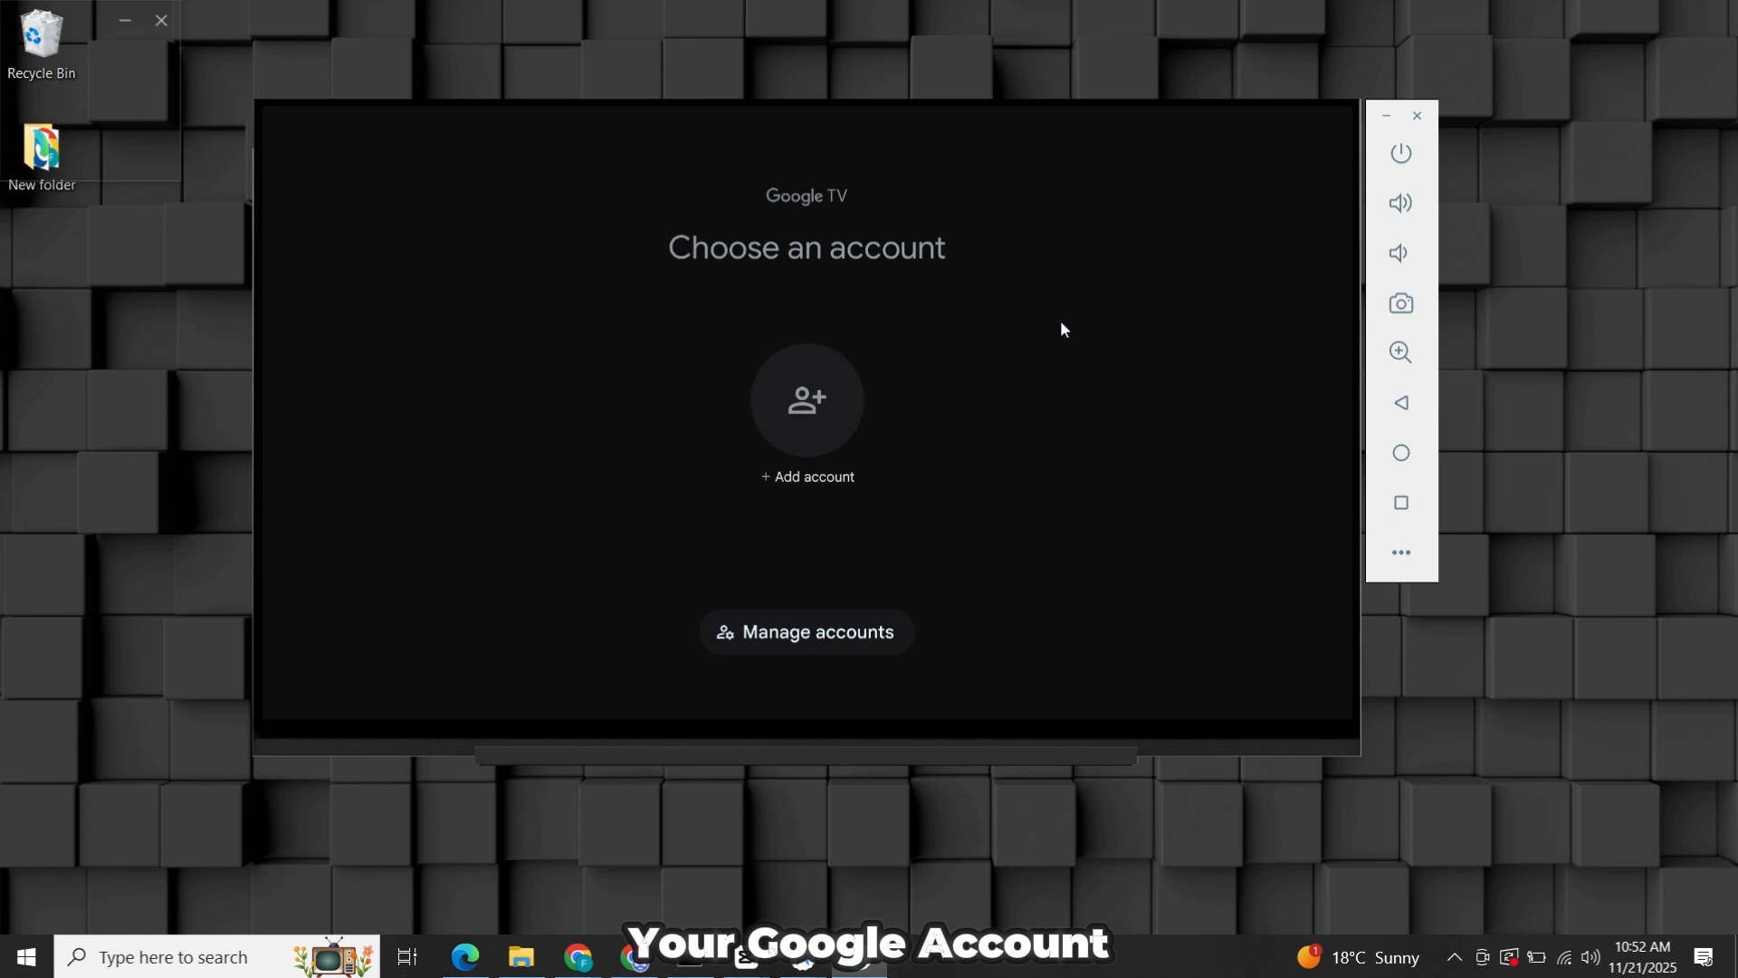
click(843, 434)
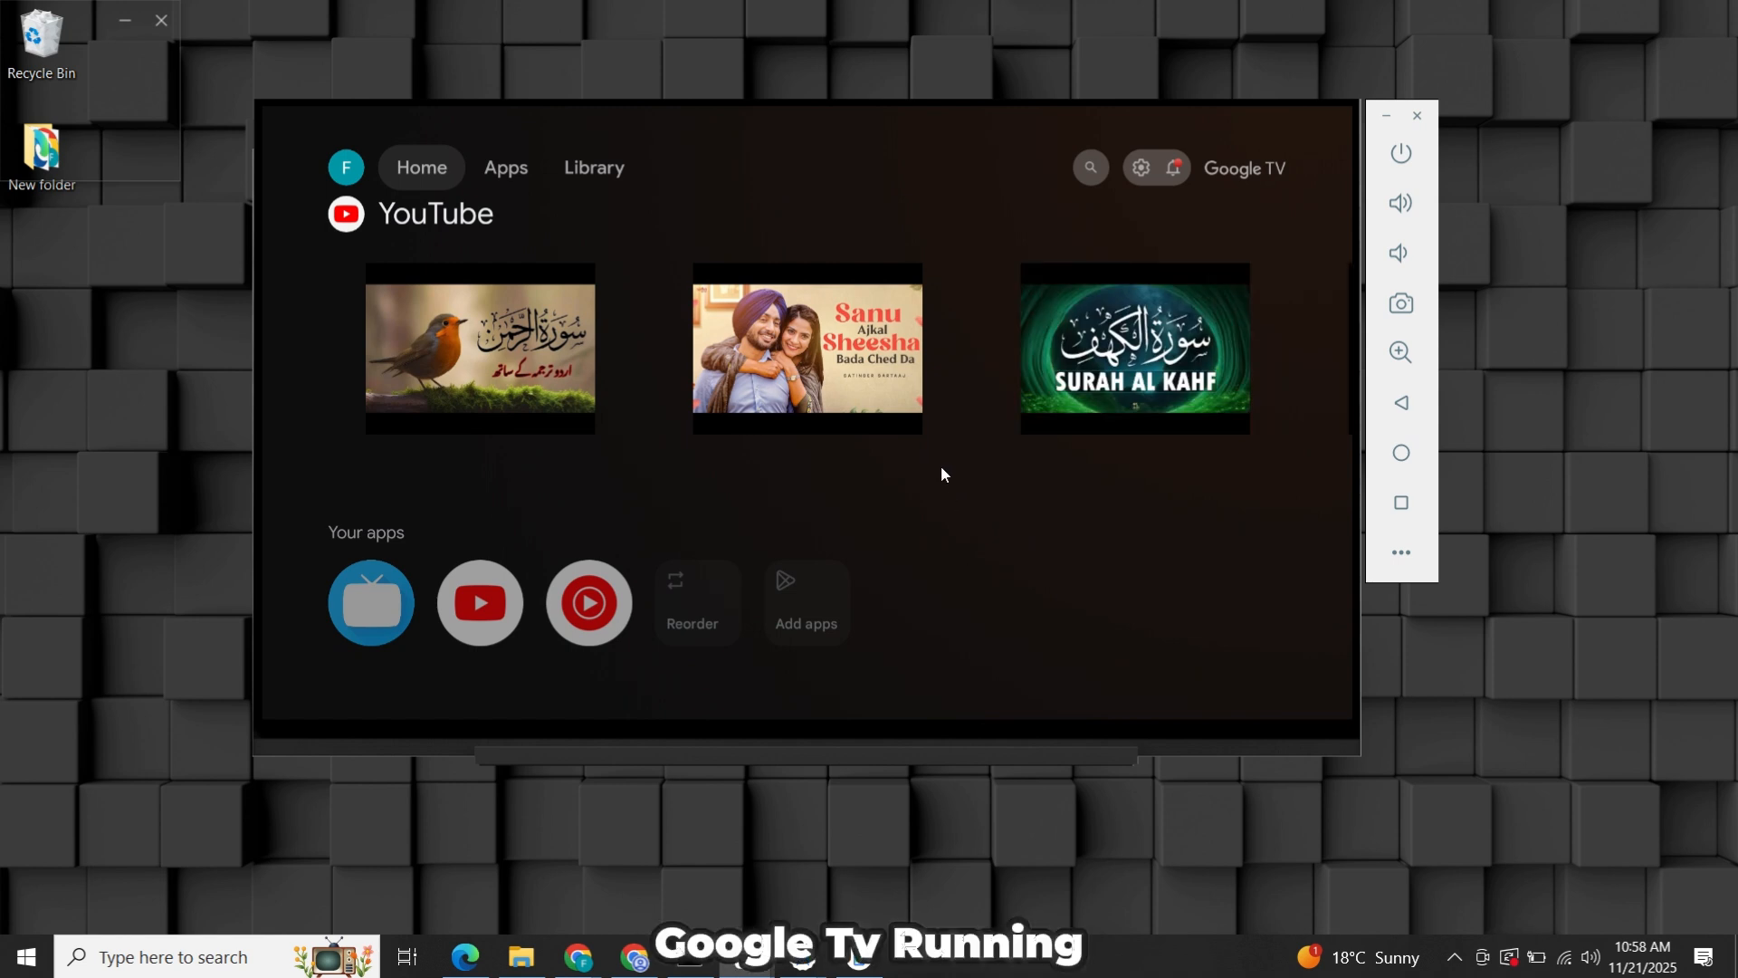
Browse the Apps page of Google TV down to the recommended apps and return to Your apps
click(492, 168)
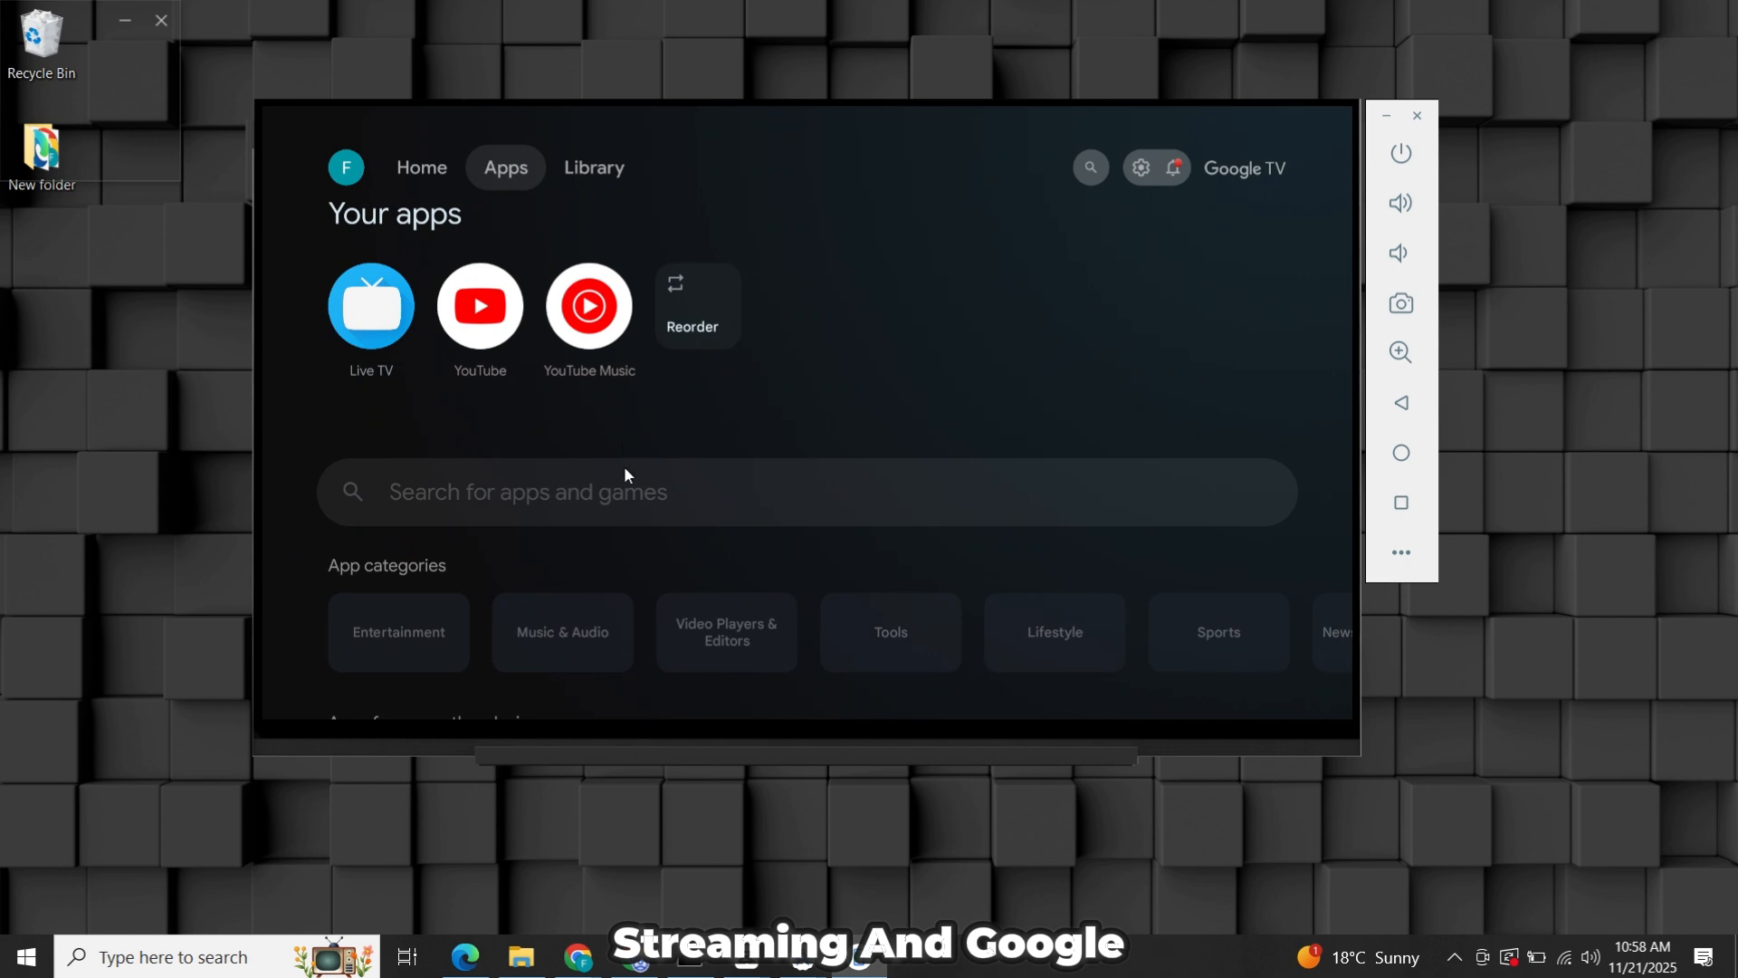
scroll(623, 469, down, 5)
scroll(621, 471, down, 5)
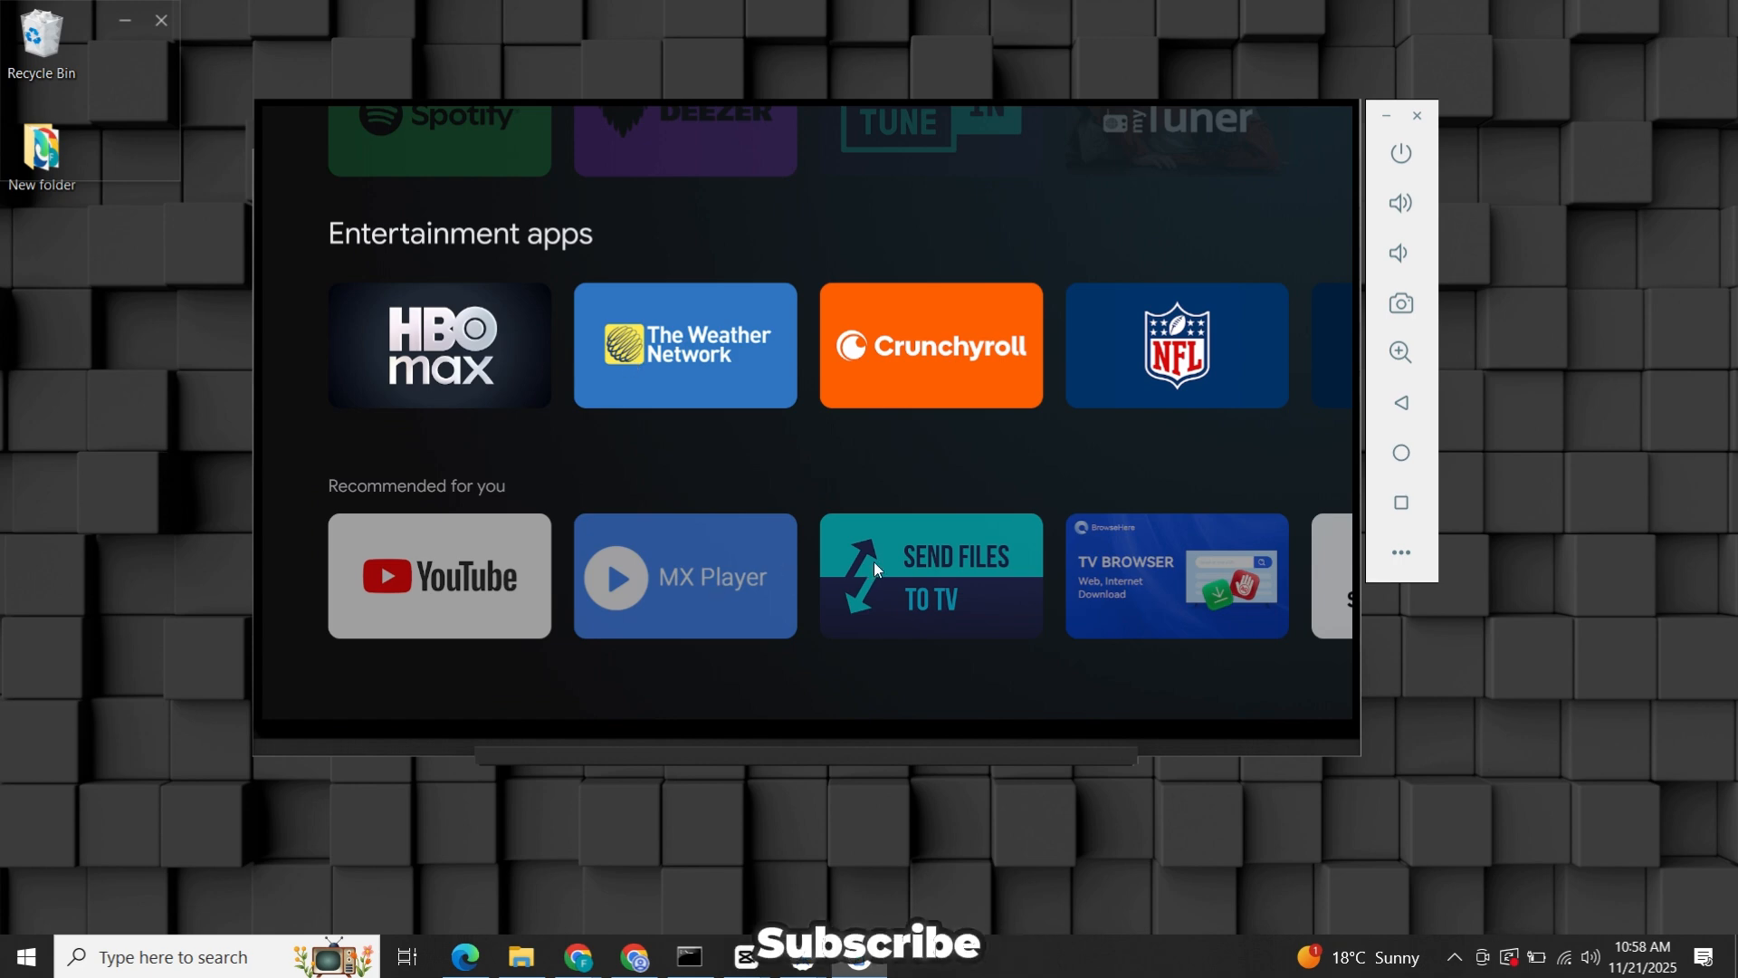
scroll(873, 568, up, 10)
scroll(875, 567, up, 2)
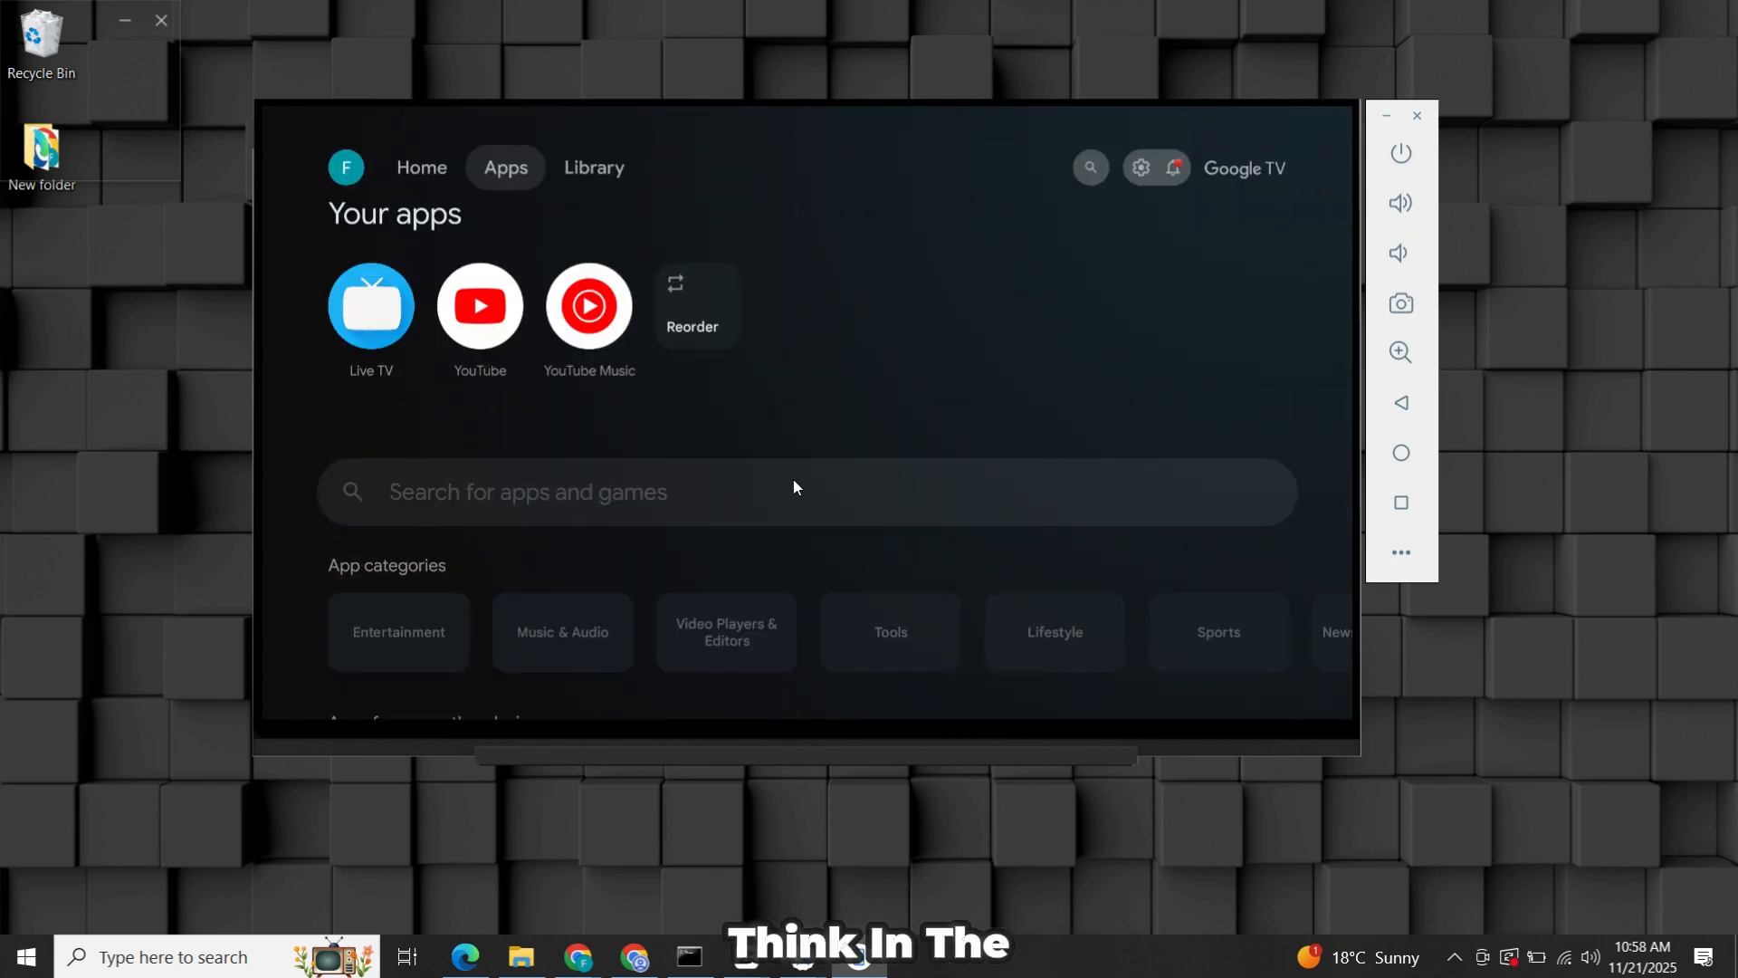